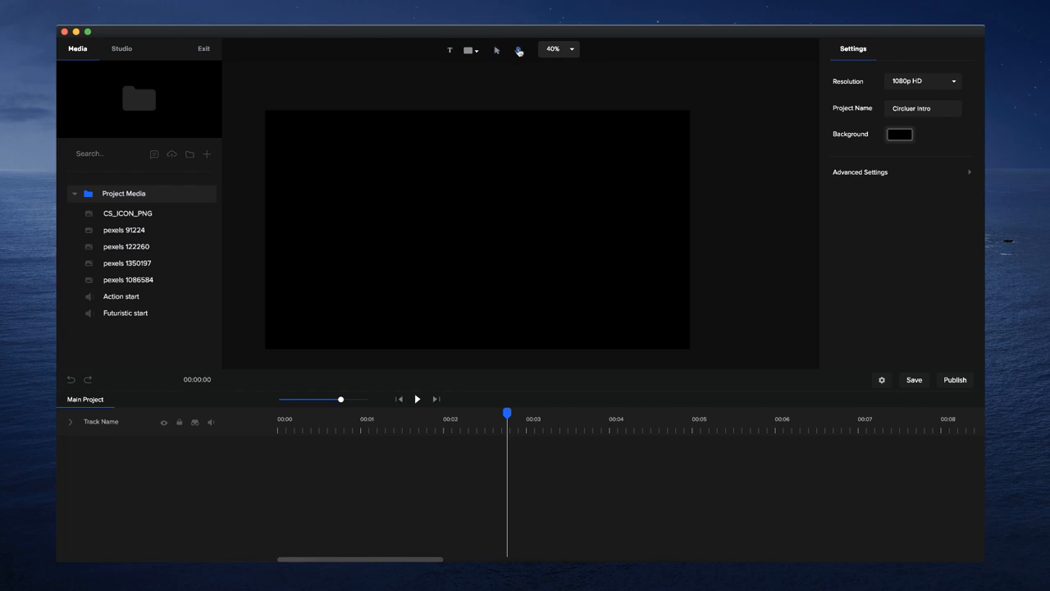
# Step: Add a white circle shape at the start of the timeline
pyautogui.click(518, 51)
pyautogui.moveTo(478, 137); pyautogui.dragTo(484, 127)
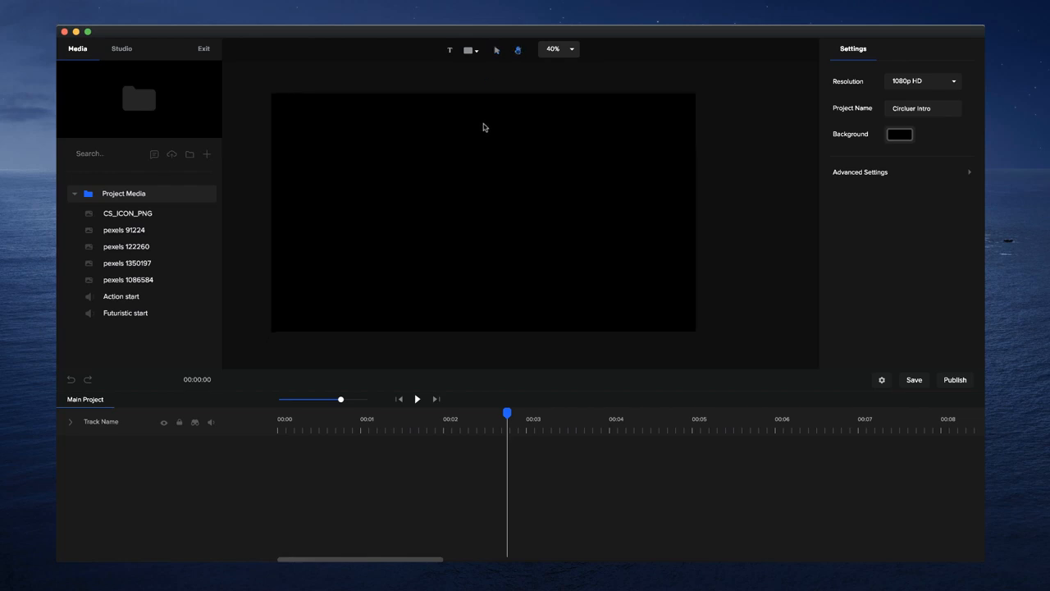
pyautogui.click(496, 51)
pyautogui.click(400, 399)
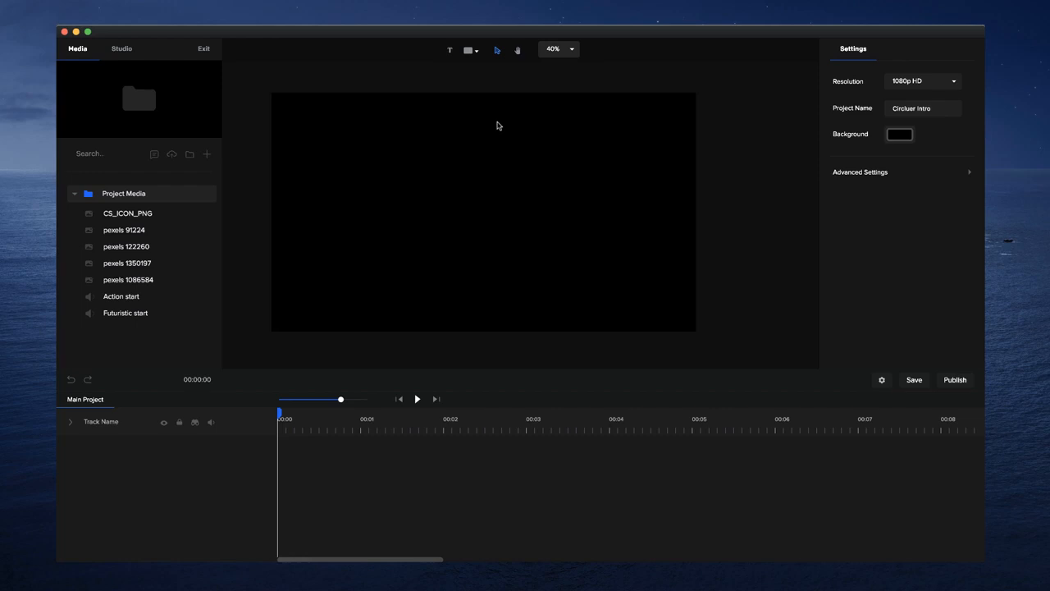
pyautogui.click(470, 52)
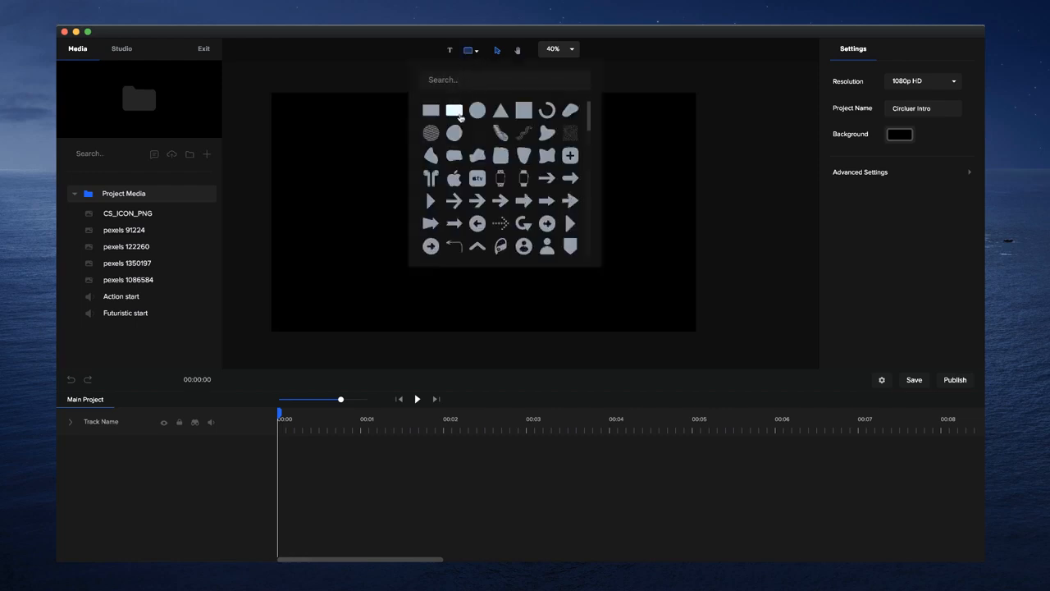
pyautogui.click(479, 112)
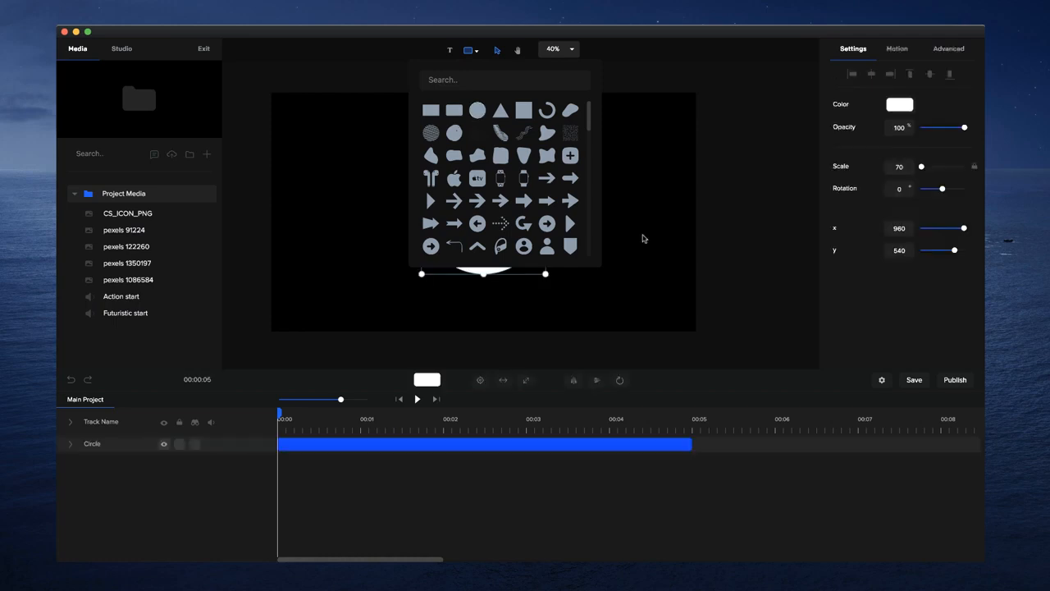
pyautogui.click(656, 251)
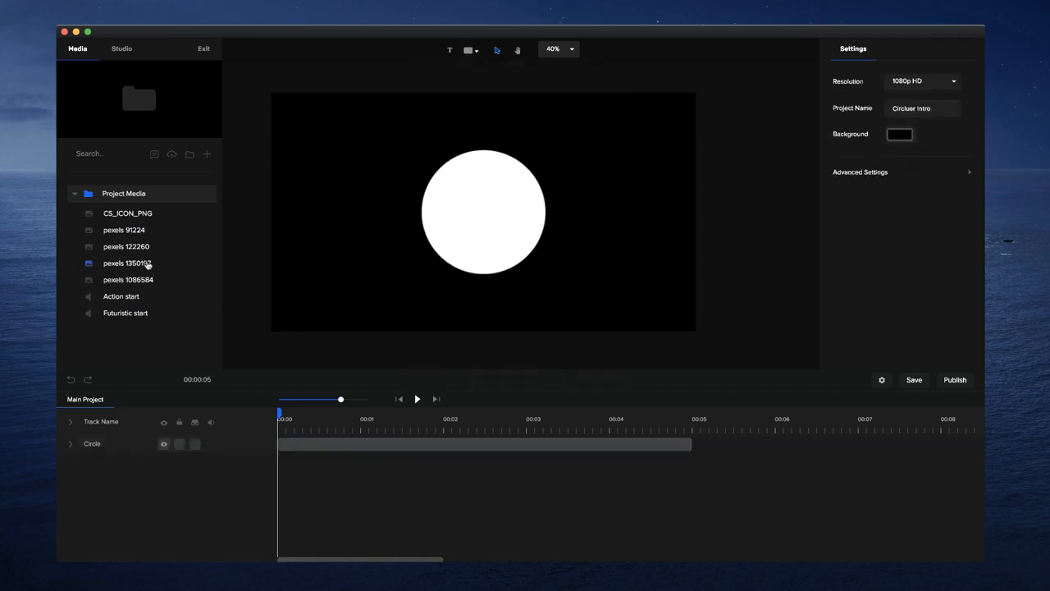
# Step: Place the pexels 1350197 image on the canvas and expand it to fill the frame
pyautogui.click(148, 264)
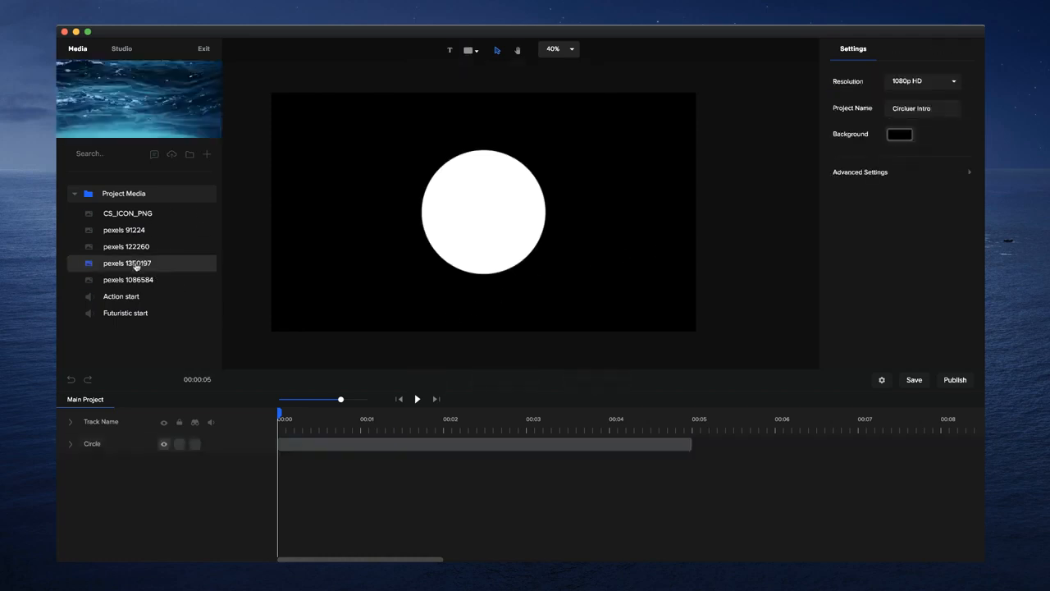
pyautogui.moveTo(136, 265); pyautogui.dragTo(321, 258)
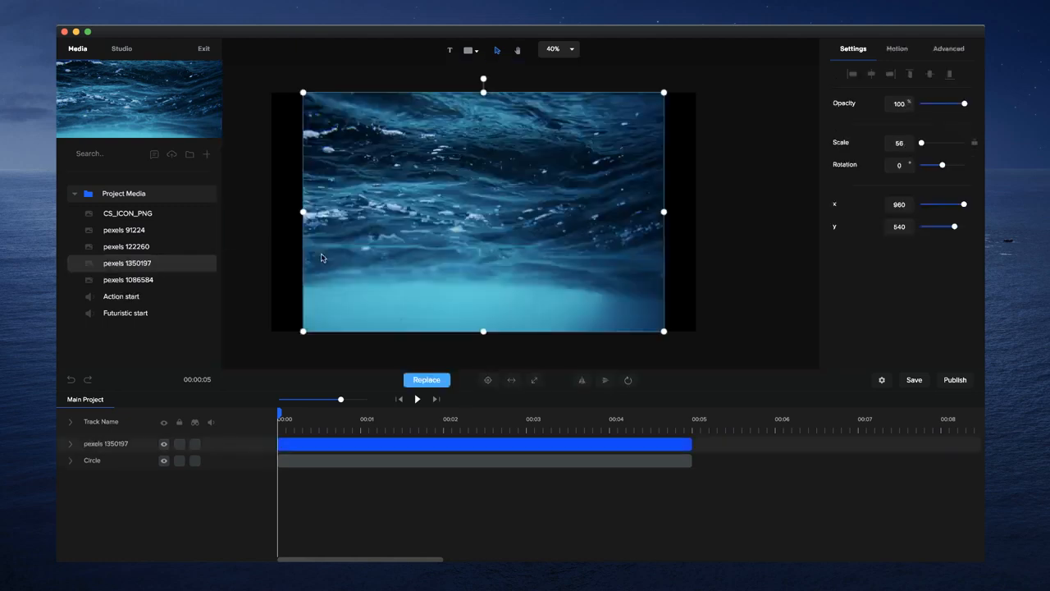
pyautogui.click(534, 380)
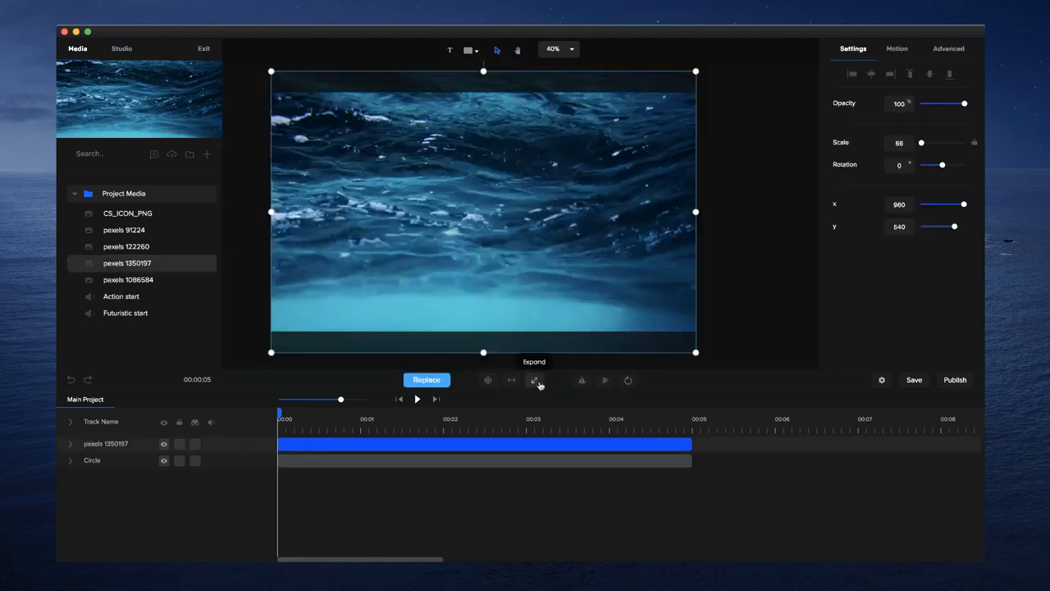
# Step: Rename the pexels 1350197 track as BG
pyautogui.doubleClick(106, 443)
pyautogui.write('BG')
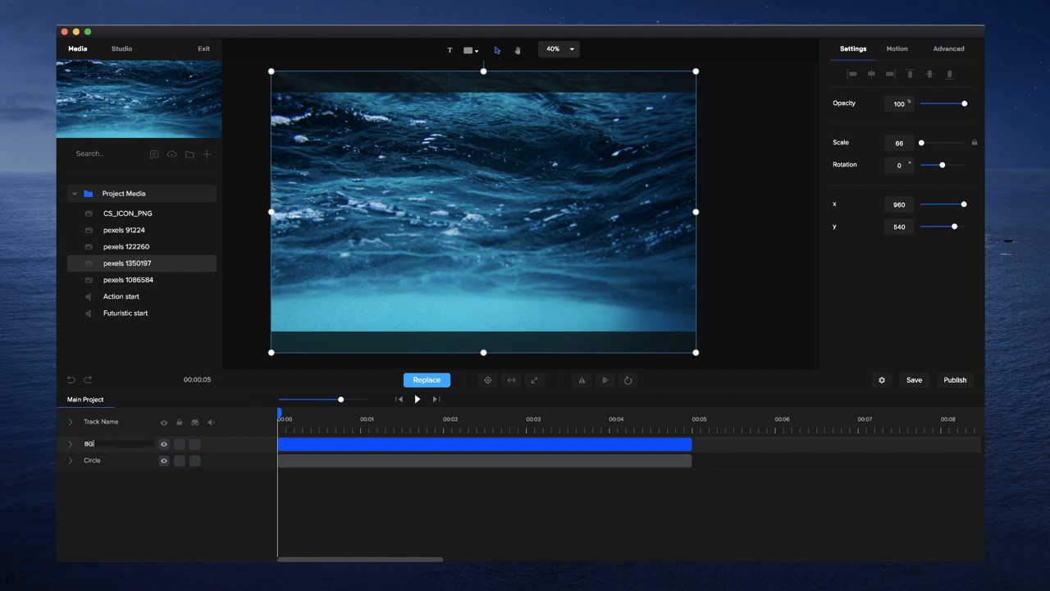
pyautogui.press('Return')
# Step: Move the BG track beneath the Circle track and lock it
pyautogui.moveTo(90, 443); pyautogui.dragTo(89, 465)
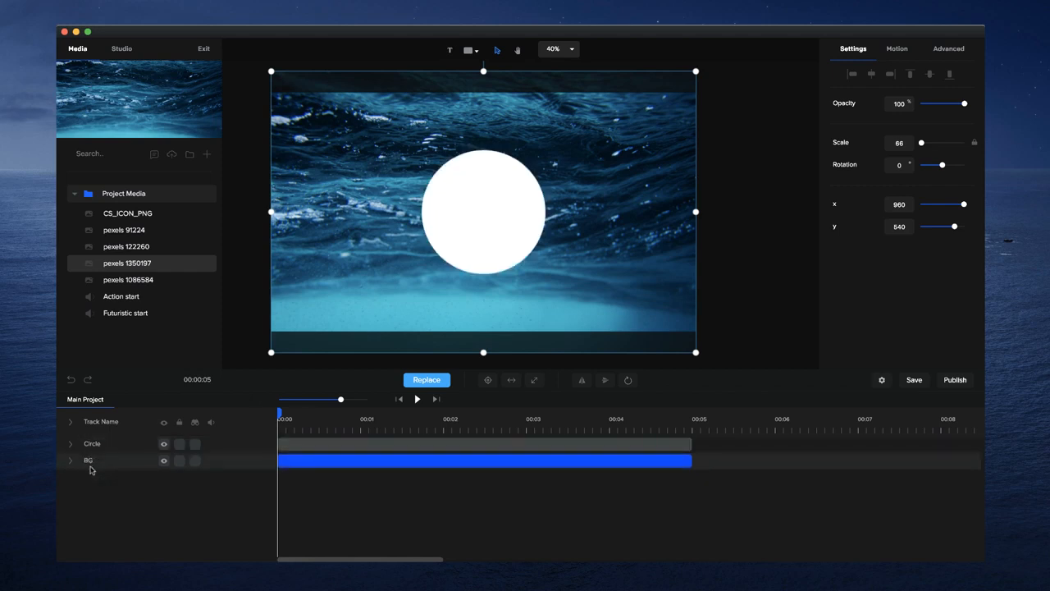
pyautogui.click(179, 461)
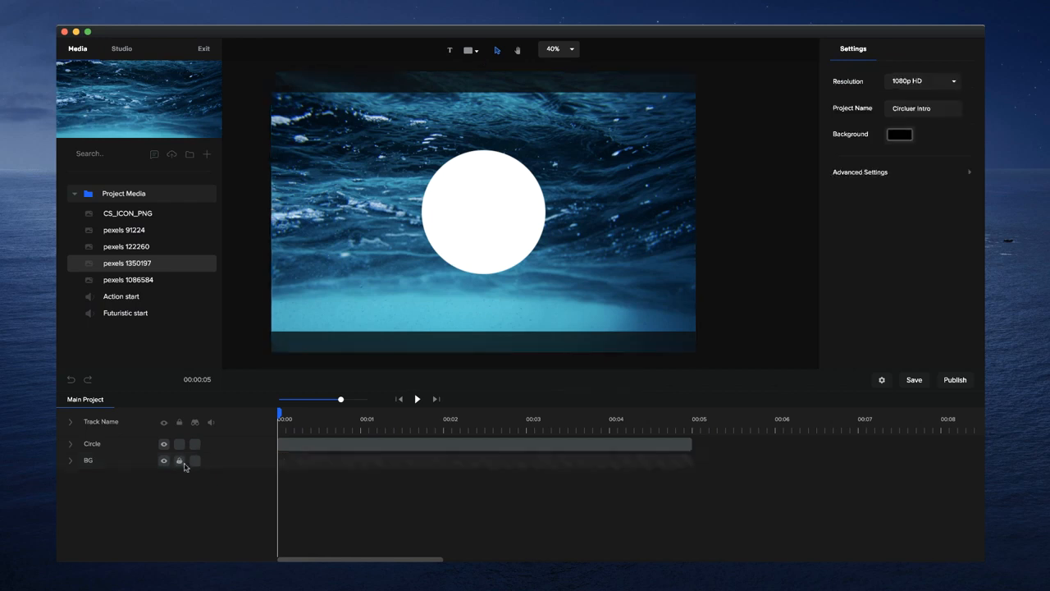
pyautogui.moveTo(457, 235)
pyautogui.mouseDown()
pyautogui.moveTo(466, 107)
pyautogui.moveTo(494, 211)
pyautogui.moveTo(476, 234)
pyautogui.mouseUp()
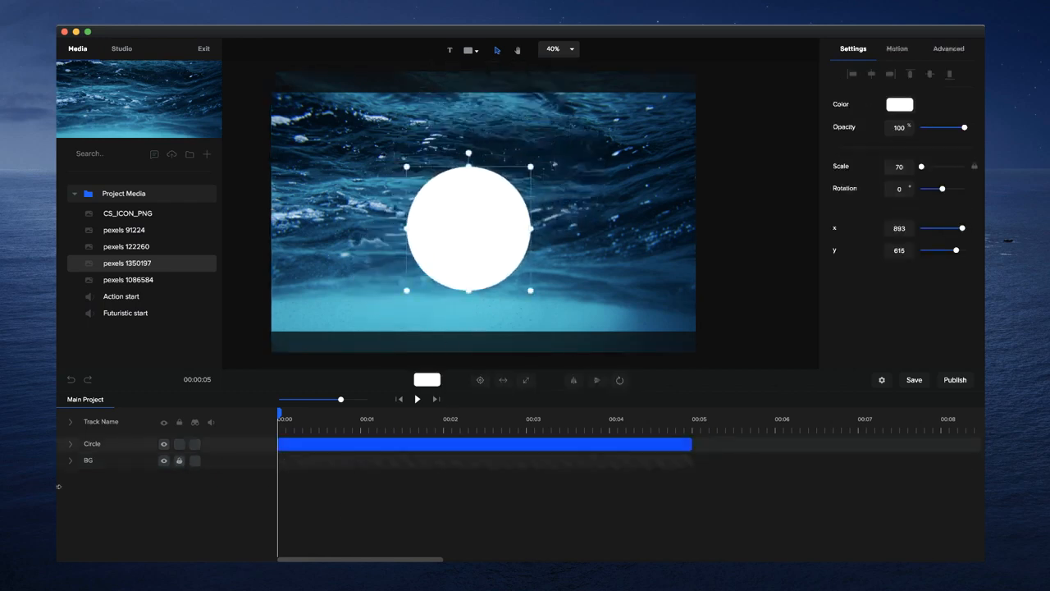
# Step: Rename the Circle track as 1 and enlarge the centred circle beyond the frame to a scale of 302
pyautogui.doubleClick(96, 446)
pyautogui.write('1')
pyautogui.press('Return')
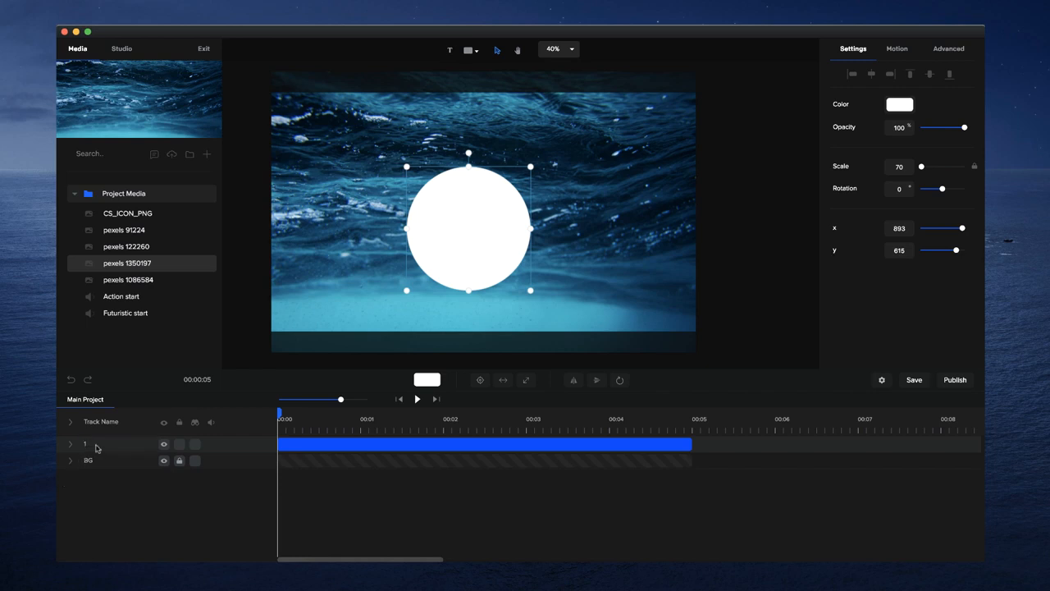
pyautogui.click(526, 382)
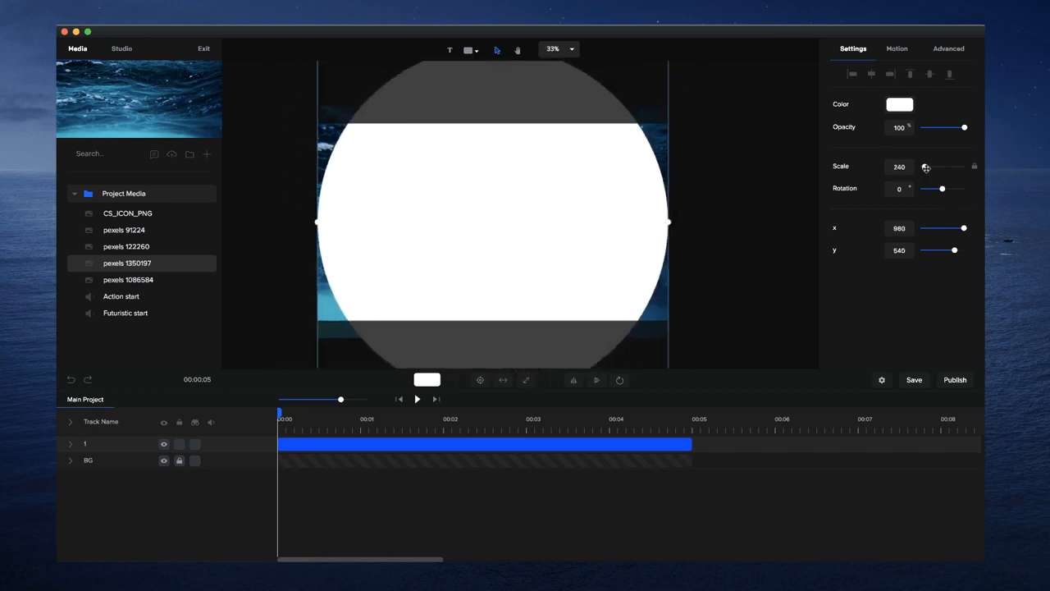
pyautogui.moveTo(925, 167); pyautogui.dragTo(929, 174)
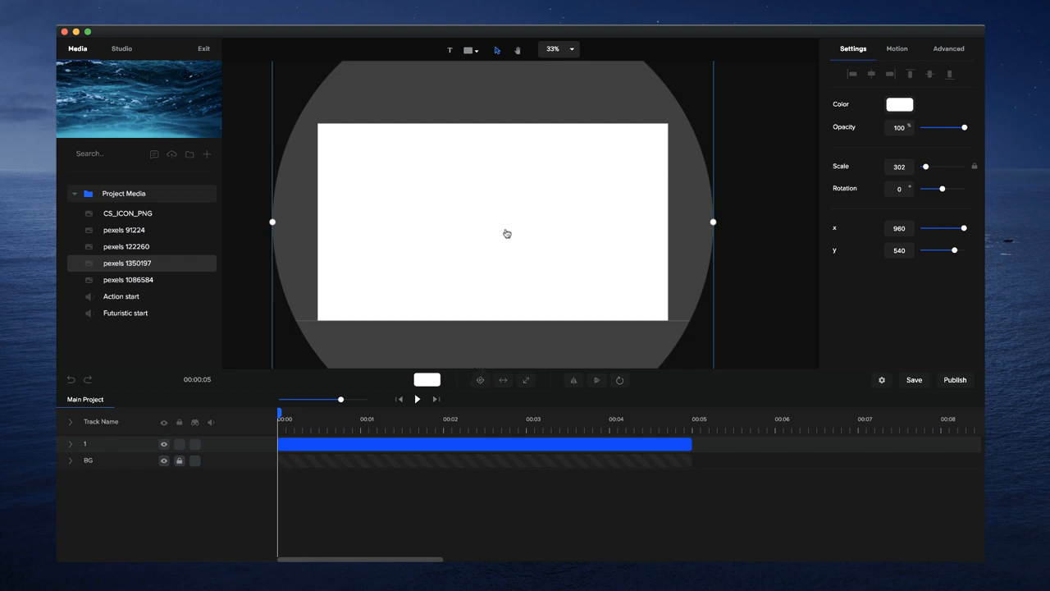
# Step: Apply the Scale Up entrance animation from the Zoom group to circle 1 and preview it
pyautogui.click(71, 444)
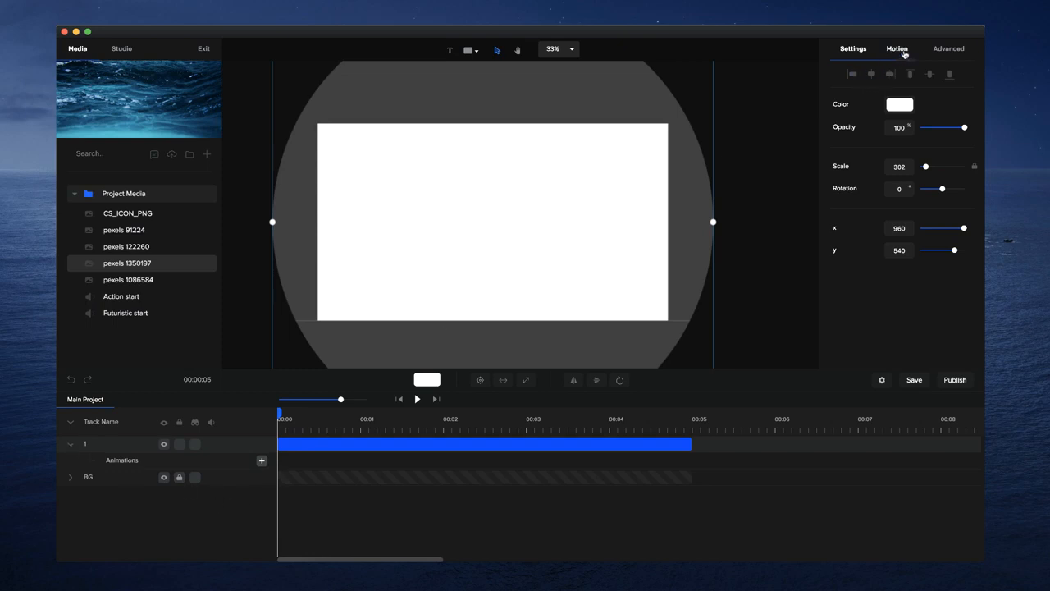
pyautogui.click(903, 51)
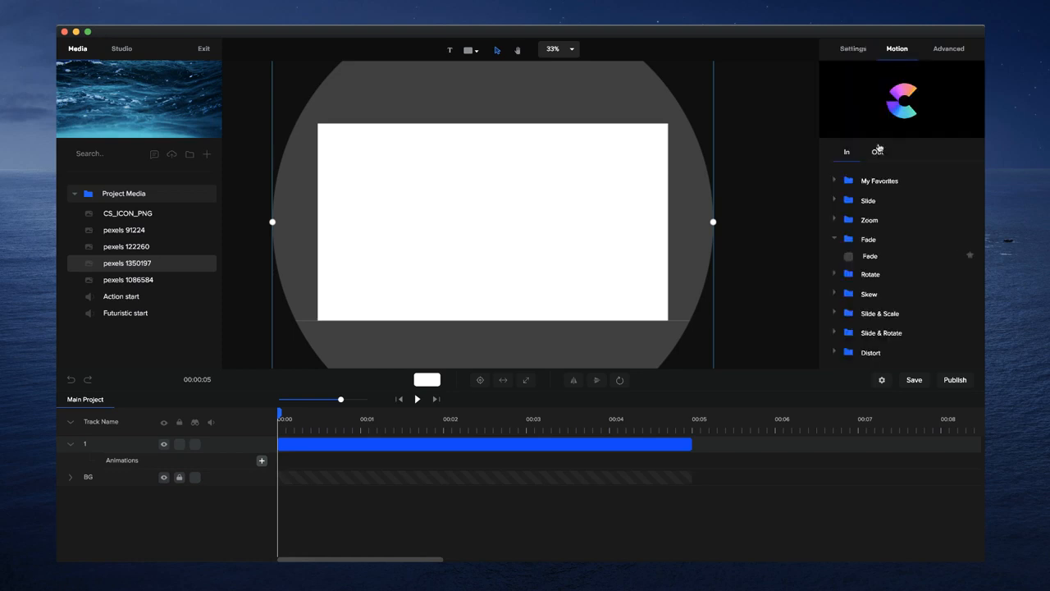
pyautogui.click(835, 221)
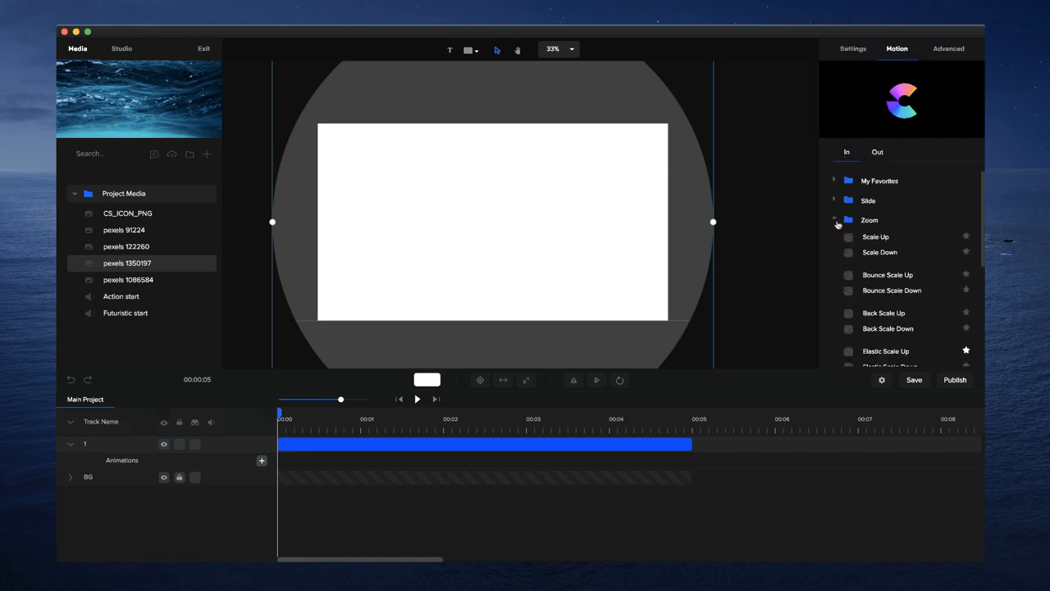
pyautogui.click(849, 238)
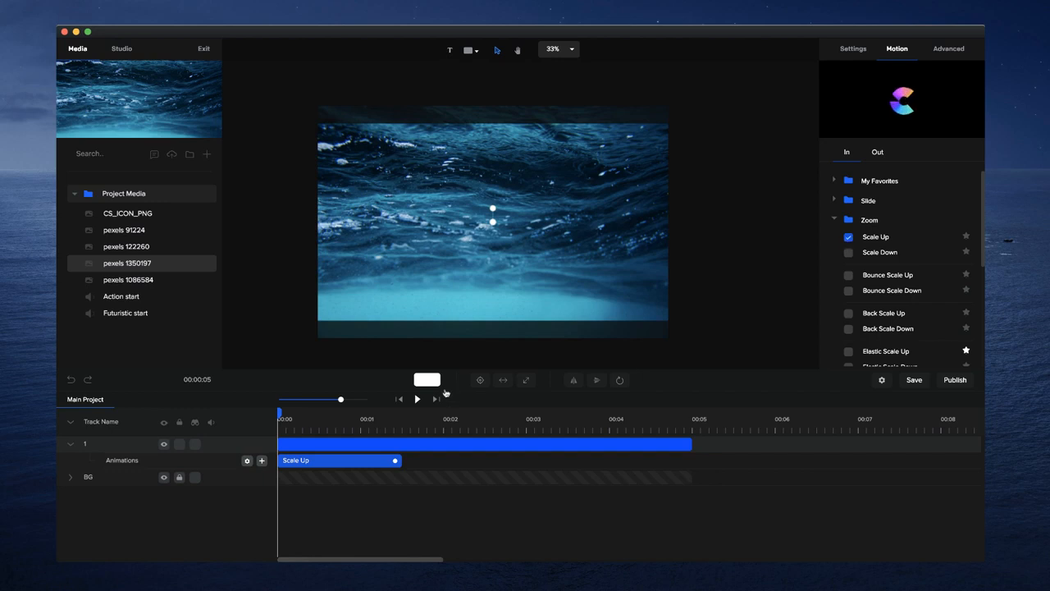
pyautogui.click(418, 399)
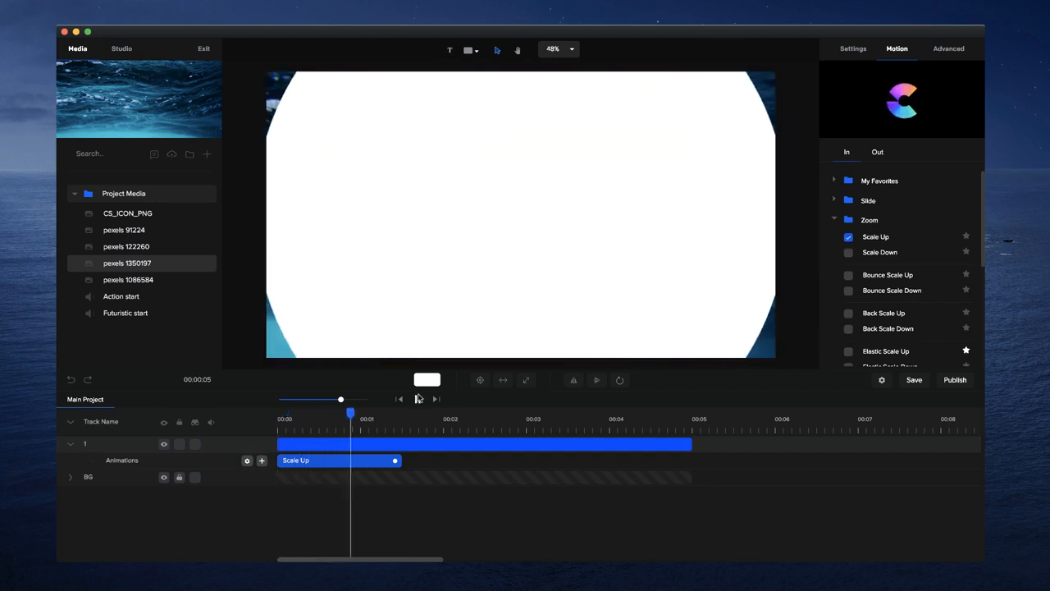
pyautogui.click(418, 399)
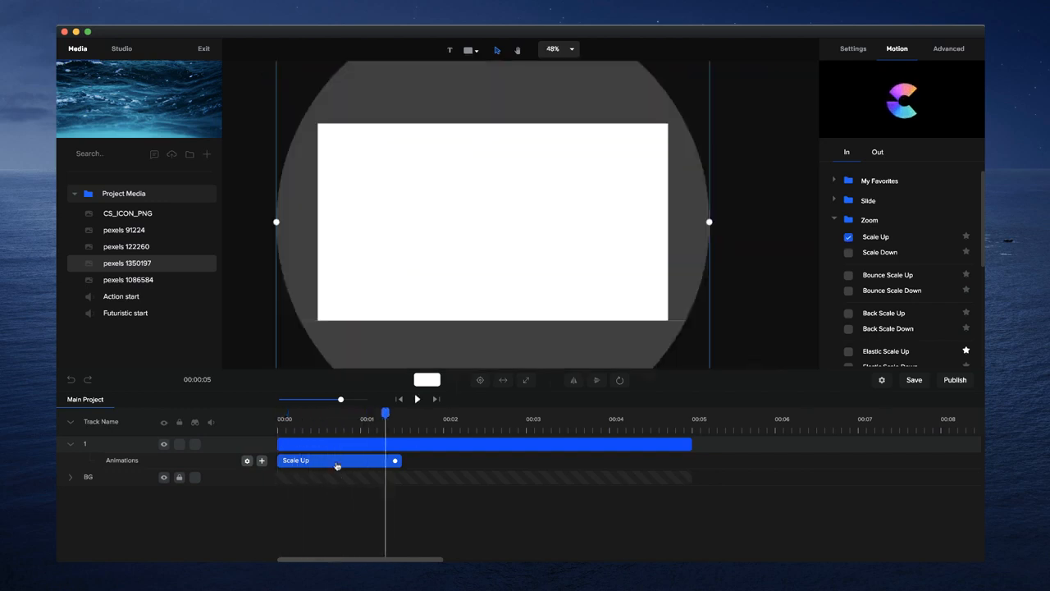
# Step: Disable the fade on the Scale Up animation, shorten it to about 0.9 seconds and preview it
pyautogui.rightClick(337, 464)
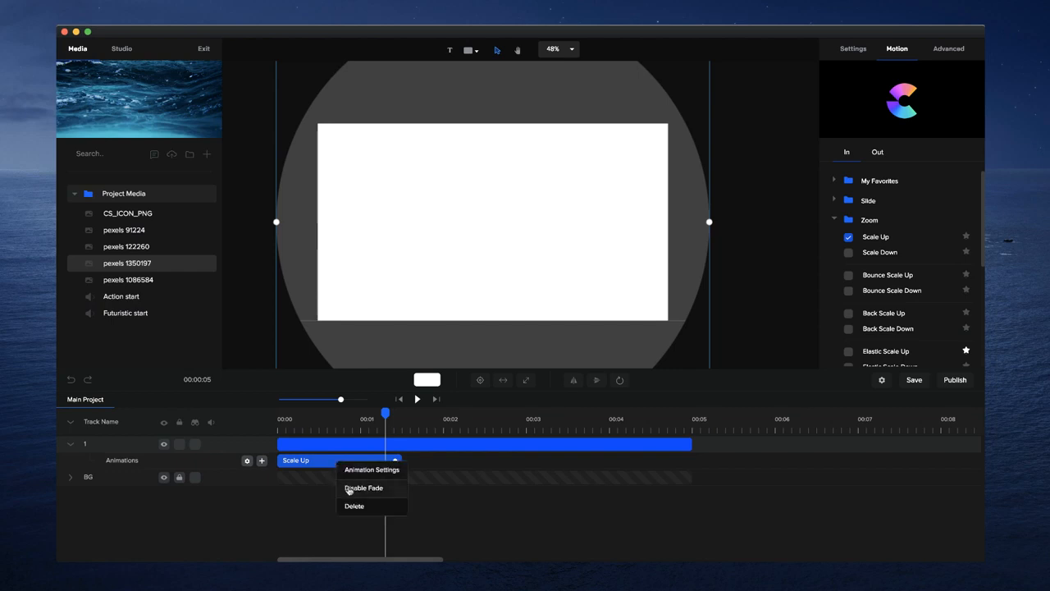
pyautogui.click(349, 490)
pyautogui.moveTo(396, 460); pyautogui.dragTo(348, 460)
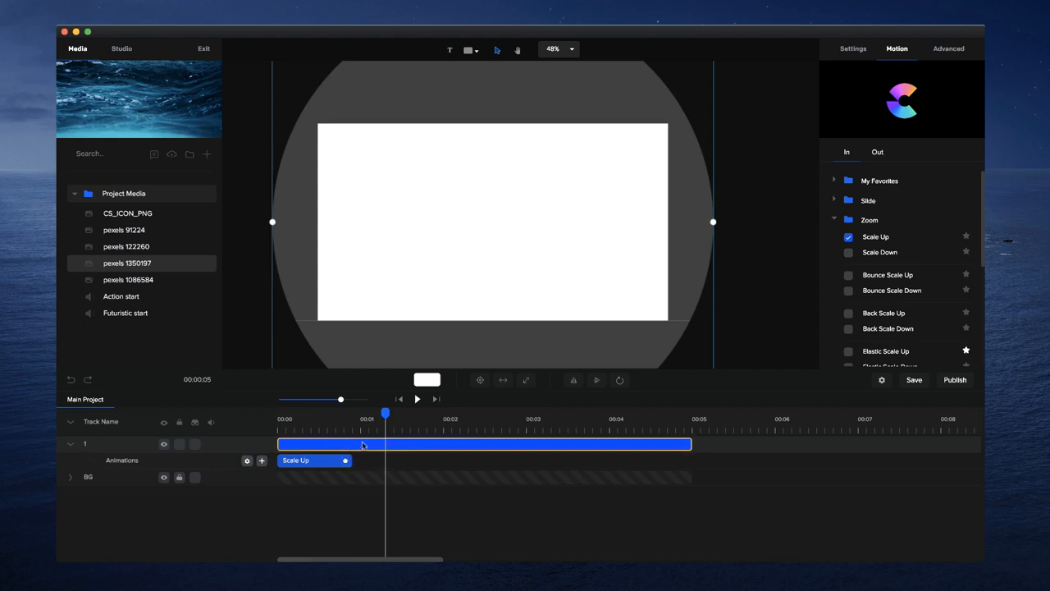
pyautogui.click(400, 399)
pyautogui.click(417, 400)
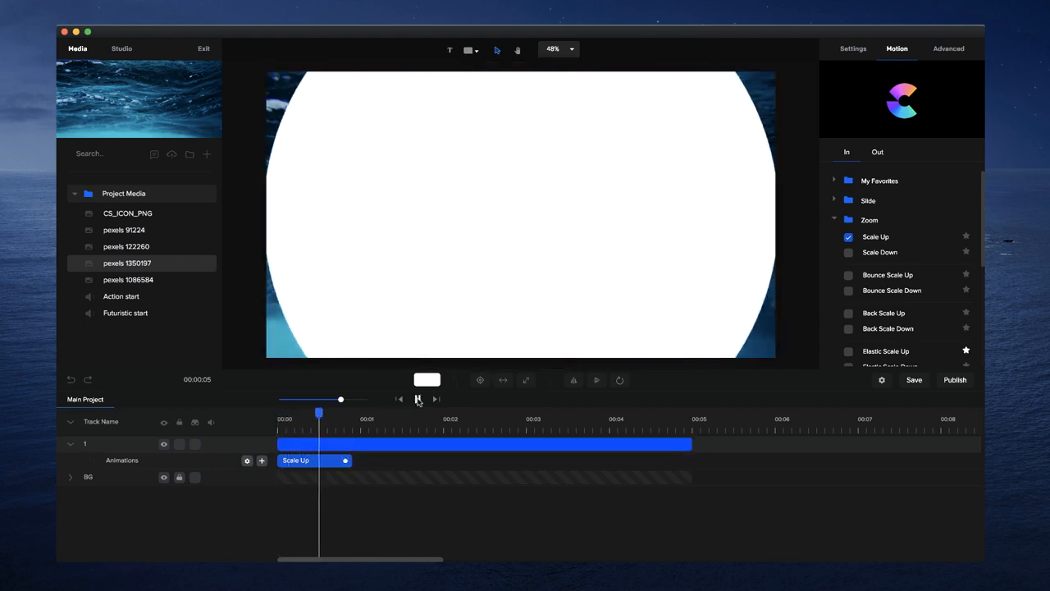
pyautogui.click(417, 400)
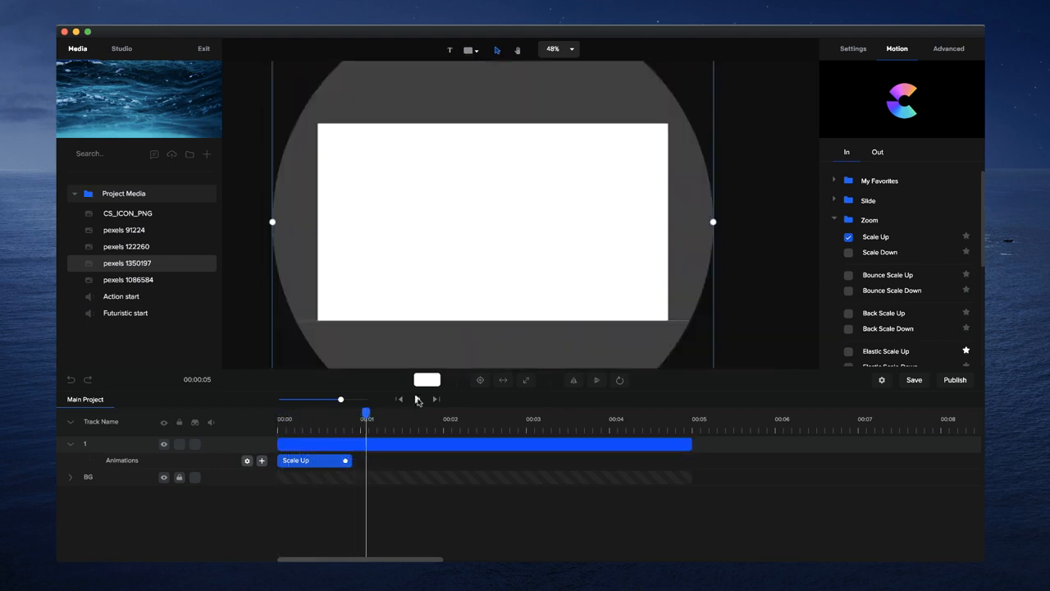
# Step: Delete the Scale Up animation from track 1 and return the playhead to the start
pyautogui.rightClick(346, 464)
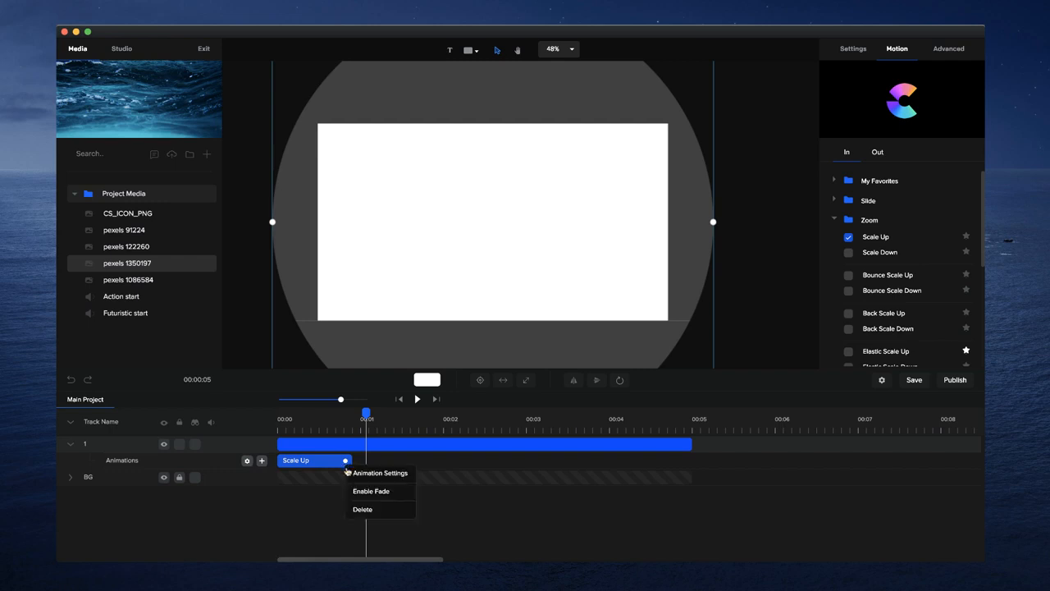
pyautogui.click(363, 508)
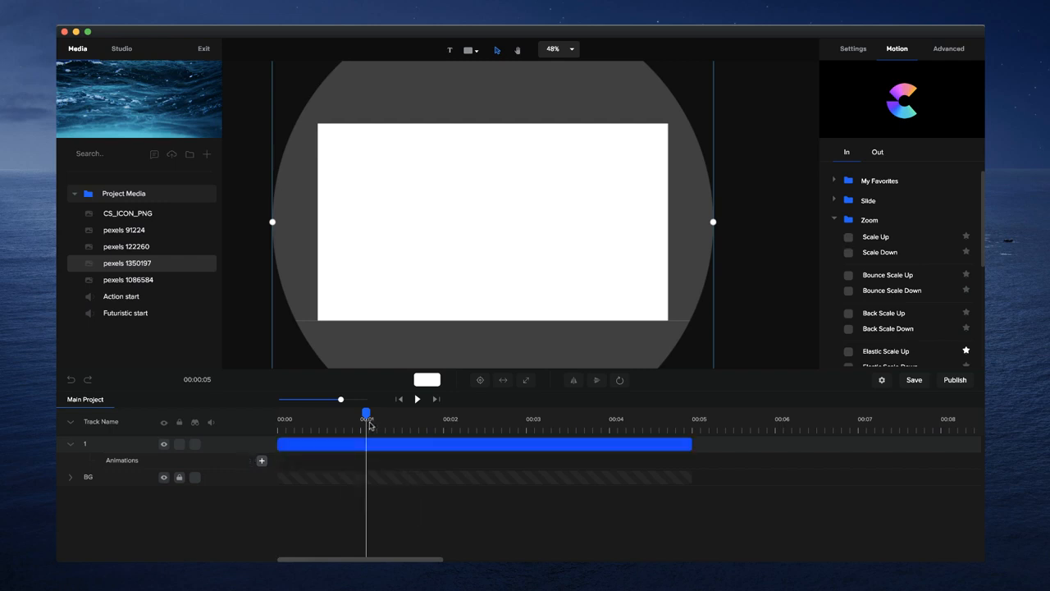
pyautogui.moveTo(366, 413); pyautogui.dragTo(252, 413)
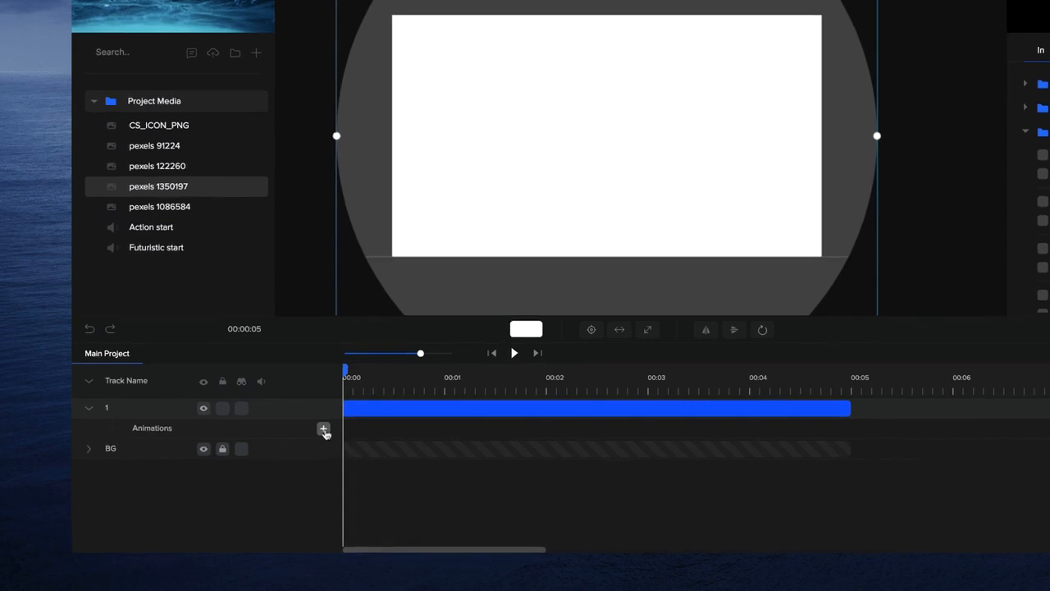
# Step: Add a custom animation to track 1 with the Scale, Rotation and Border properties enabled
pyautogui.click(323, 429)
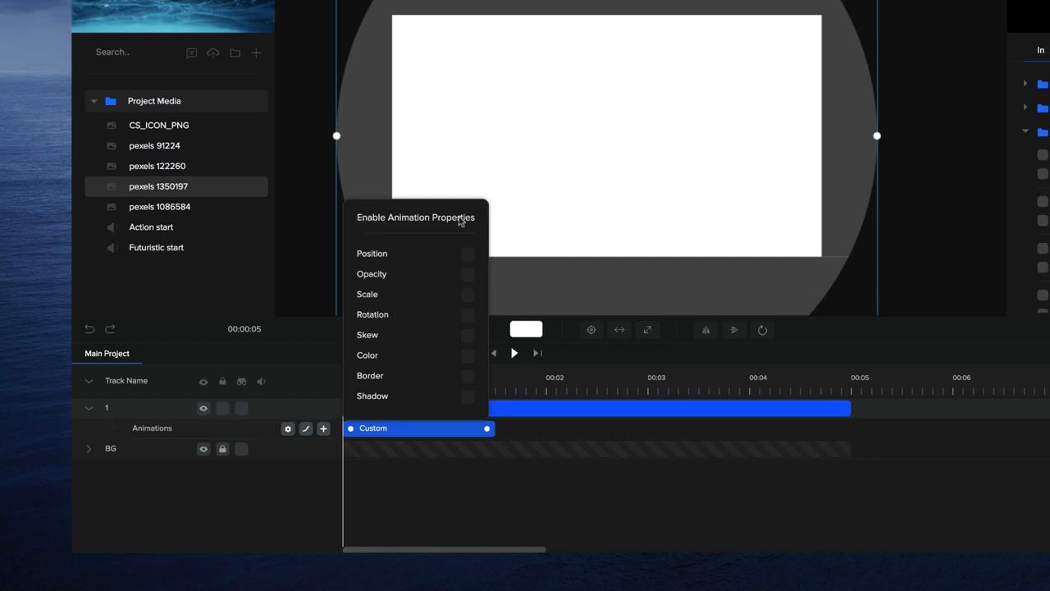
pyautogui.click(467, 296)
pyautogui.click(468, 315)
pyautogui.click(468, 376)
pyautogui.click(402, 478)
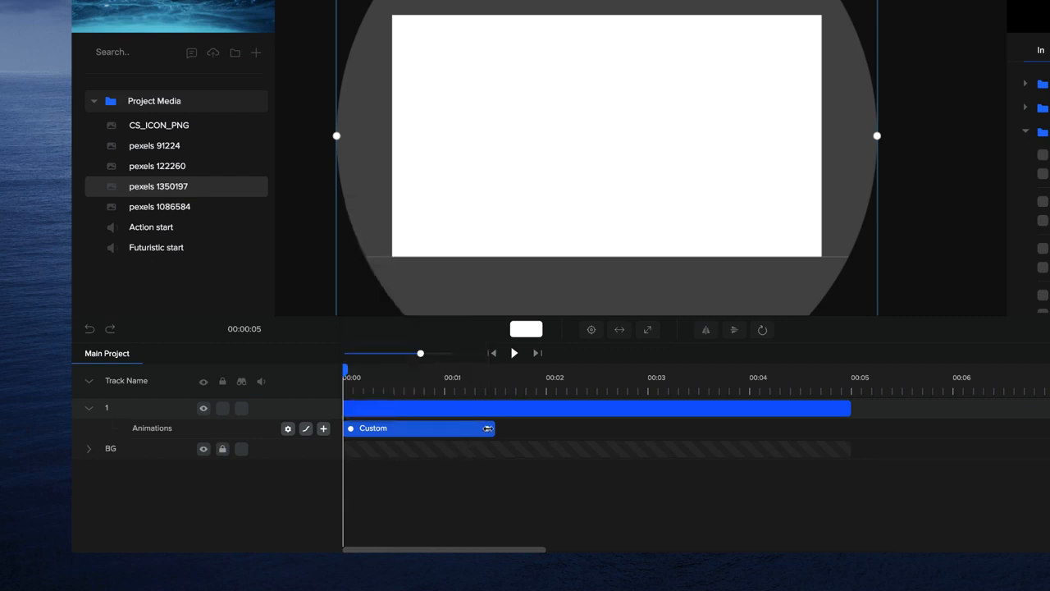
# Step: Shorten the custom animation on track 1 to about 1 second and scrub the playhead past its end
pyautogui.moveTo(487, 428); pyautogui.dragTo(445, 428)
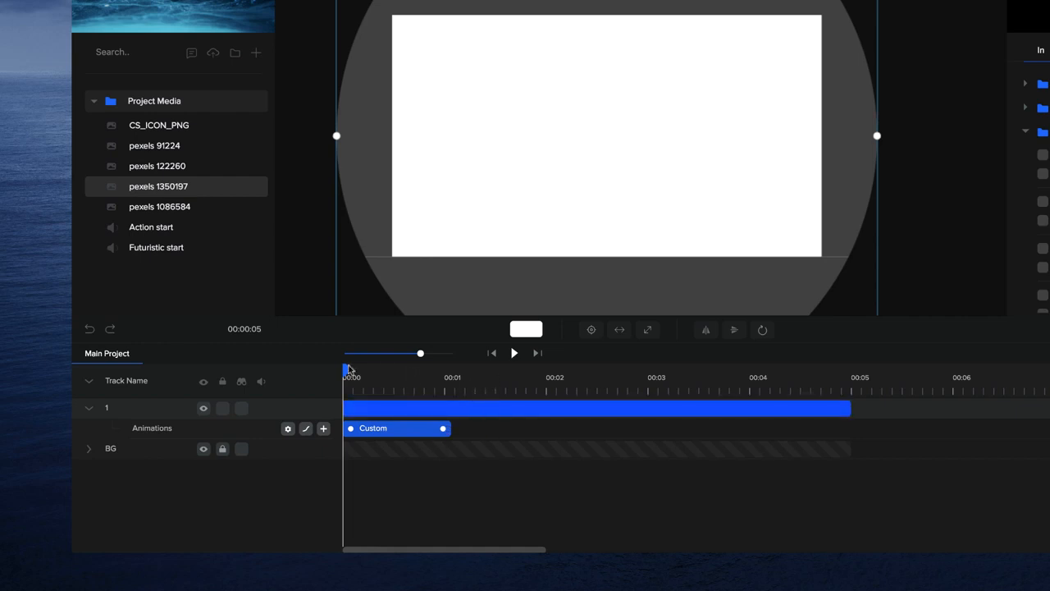
pyautogui.moveTo(344, 369); pyautogui.dragTo(452, 376)
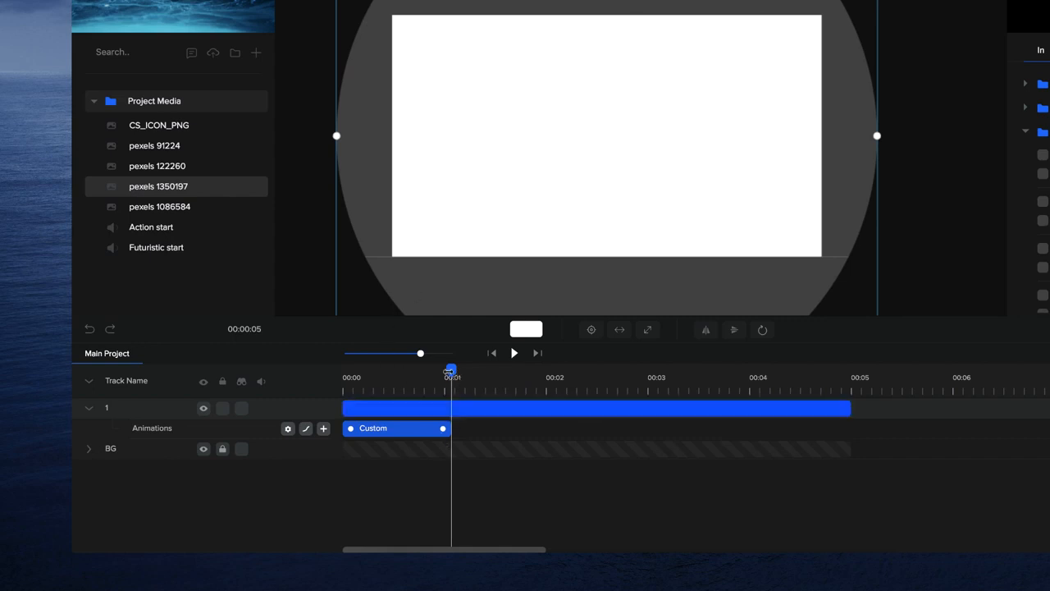
pyautogui.moveTo(449, 371); pyautogui.dragTo(518, 371)
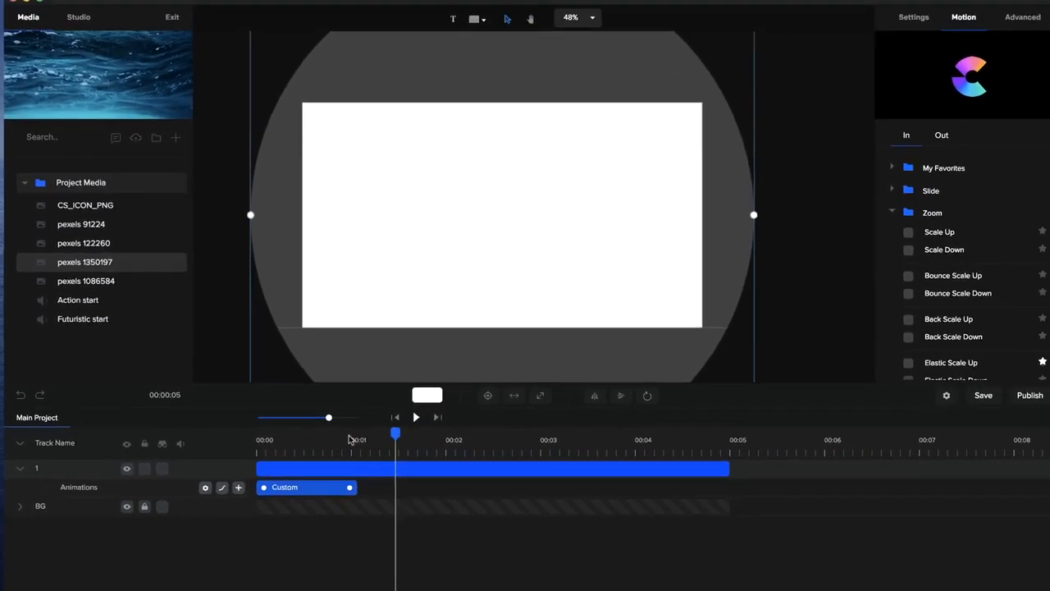
# Step: Set the circle's scale to 0 at the start of the custom animation and play the result
pyautogui.click(256, 437)
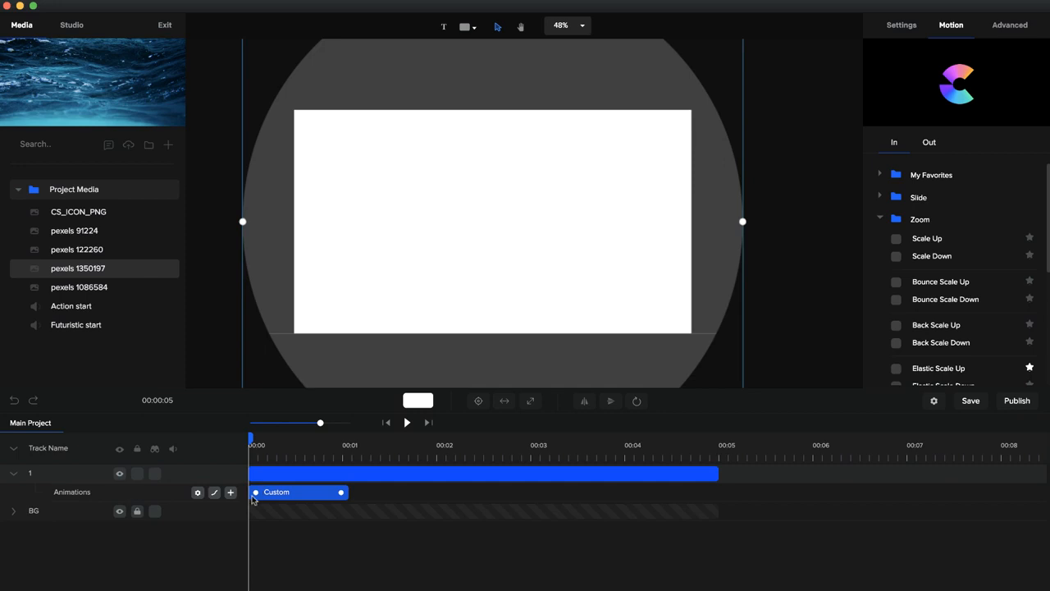
pyautogui.click(915, 31)
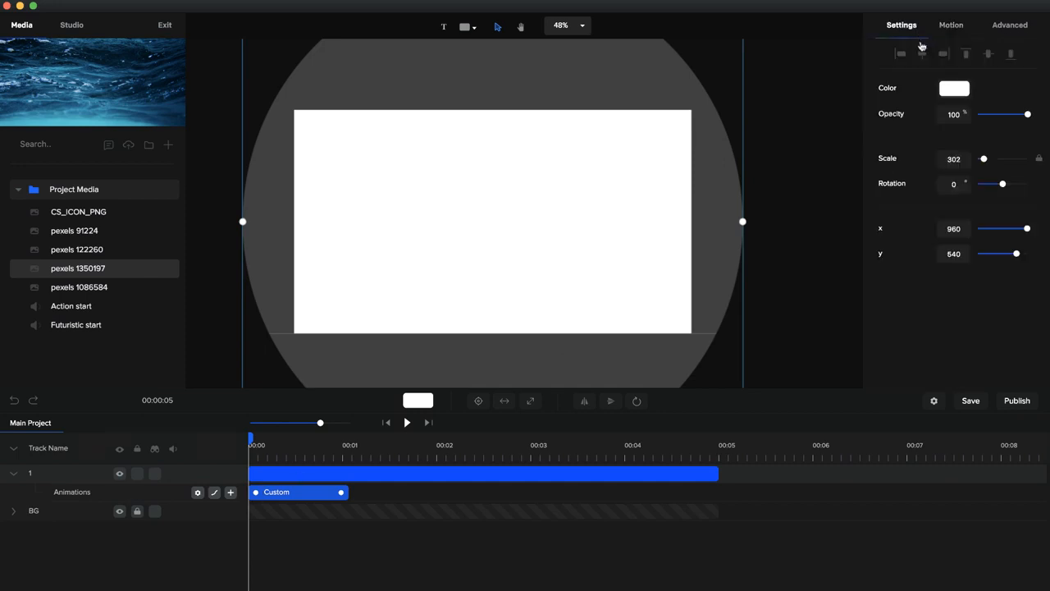
pyautogui.doubleClick(954, 158)
pyautogui.write('0')
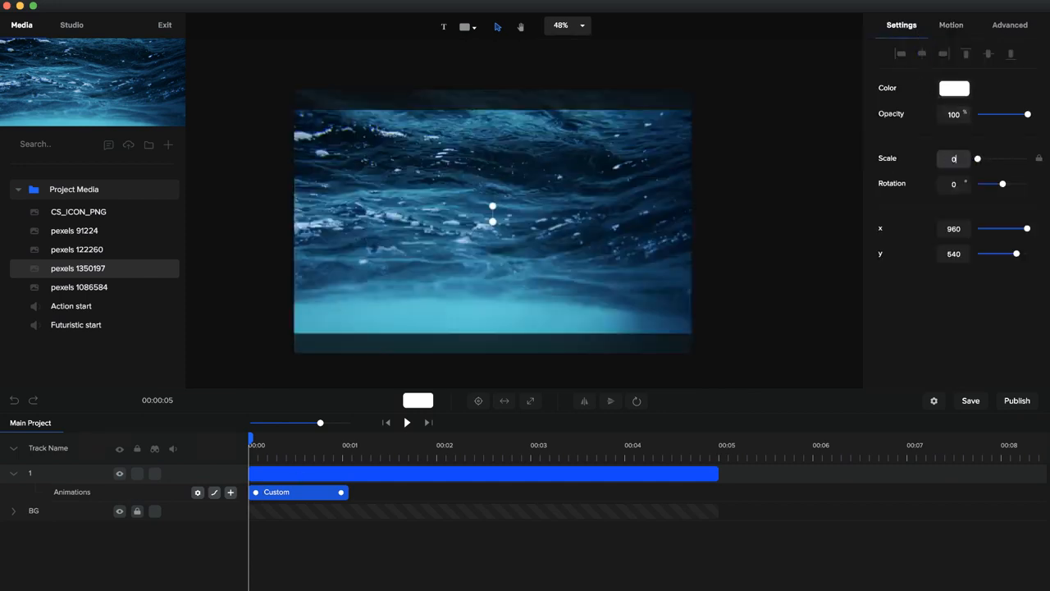
pyautogui.click(406, 422)
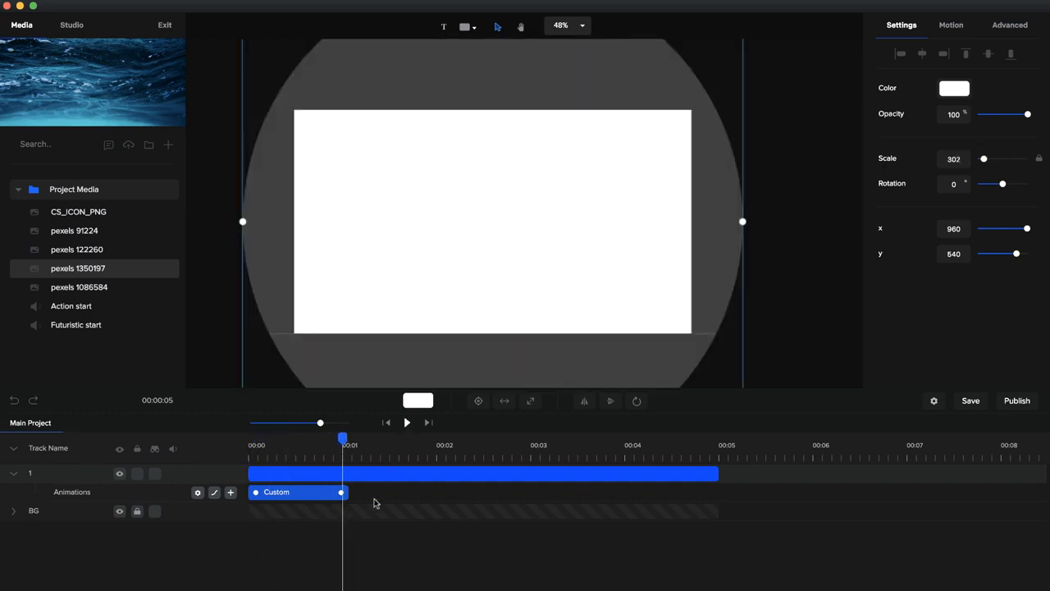
# Step: Set the custom animation's easing to Power2 on both ends and preview the circle's growth
pyautogui.click(218, 493)
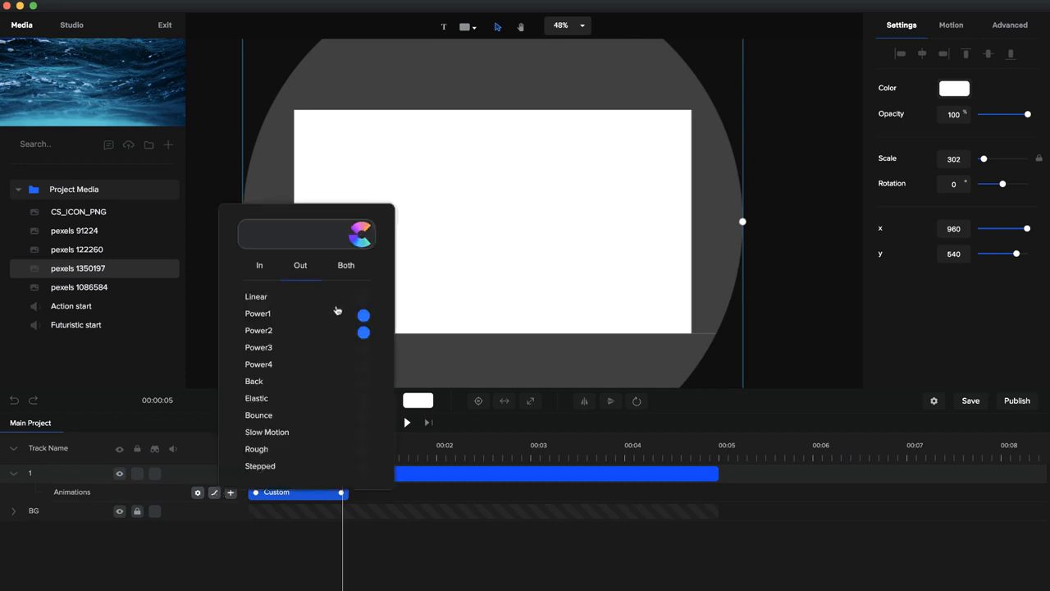
pyautogui.click(351, 270)
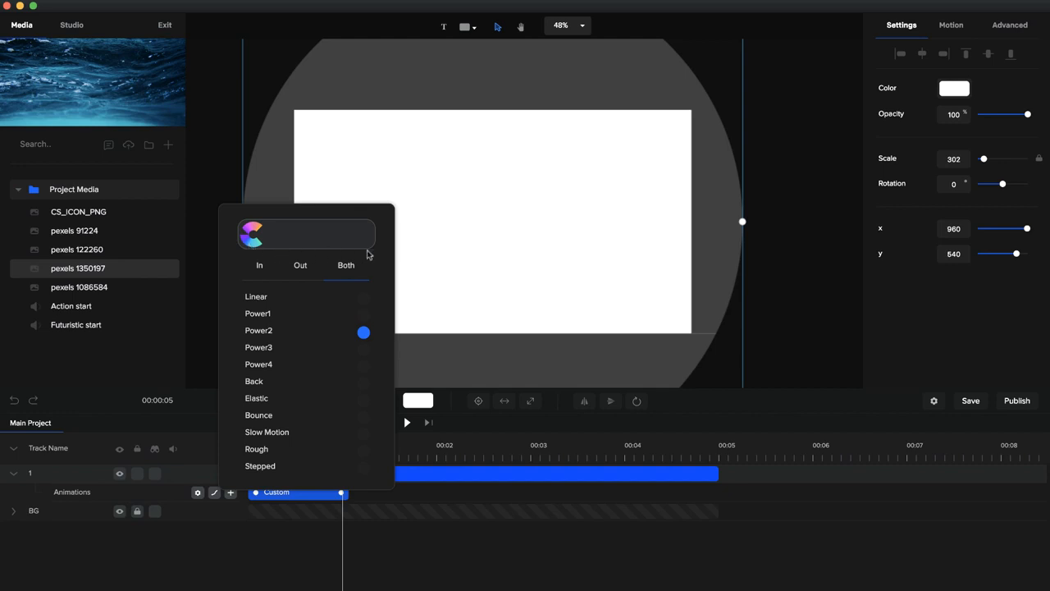
pyautogui.click(363, 416)
pyautogui.click(362, 525)
pyautogui.click(407, 421)
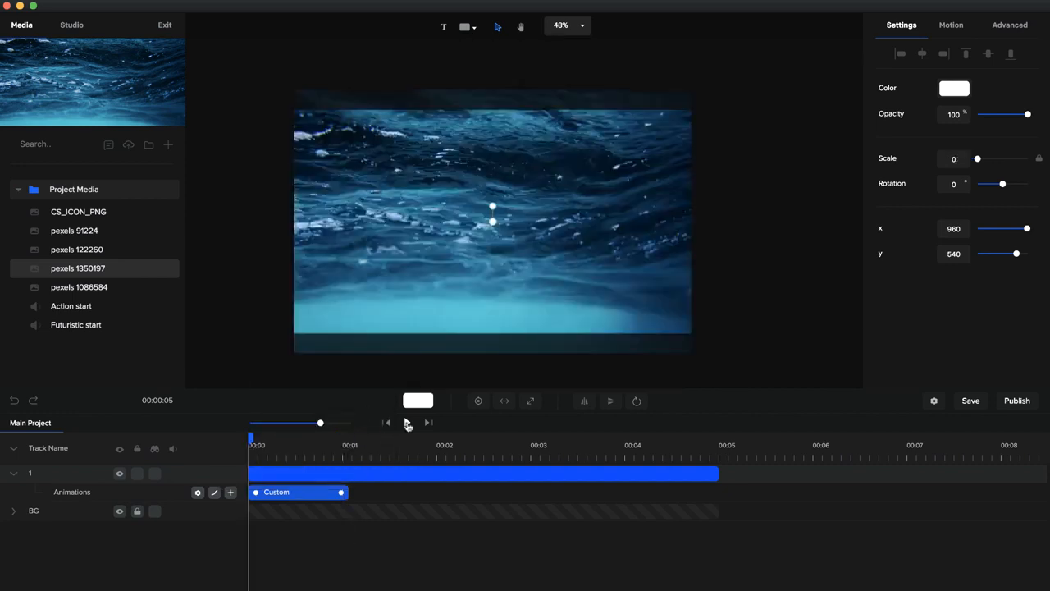
pyautogui.click(407, 421)
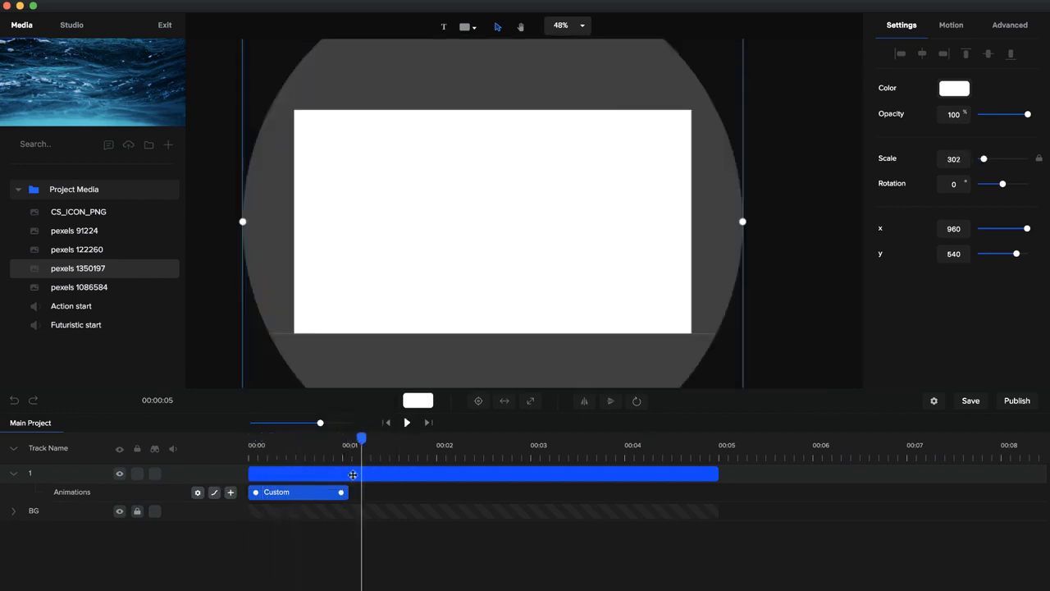
# Step: Shorten the custom animation on track 1 to about 0.95 seconds and preview it from the start
pyautogui.moveTo(342, 493); pyautogui.dragTo(332, 492)
pyautogui.moveTo(330, 438); pyautogui.dragTo(203, 448)
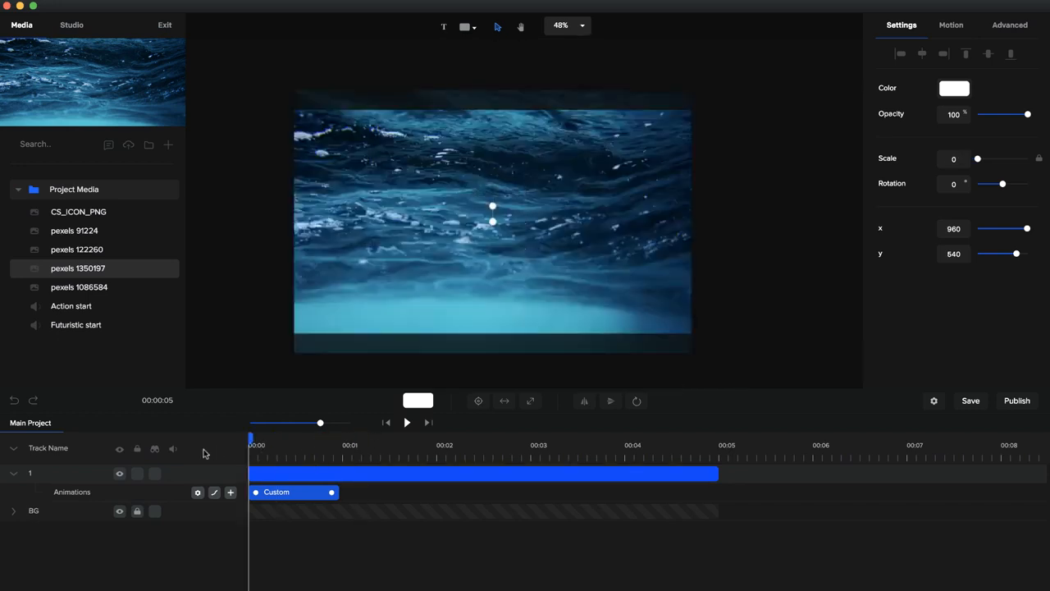
pyautogui.click(406, 426)
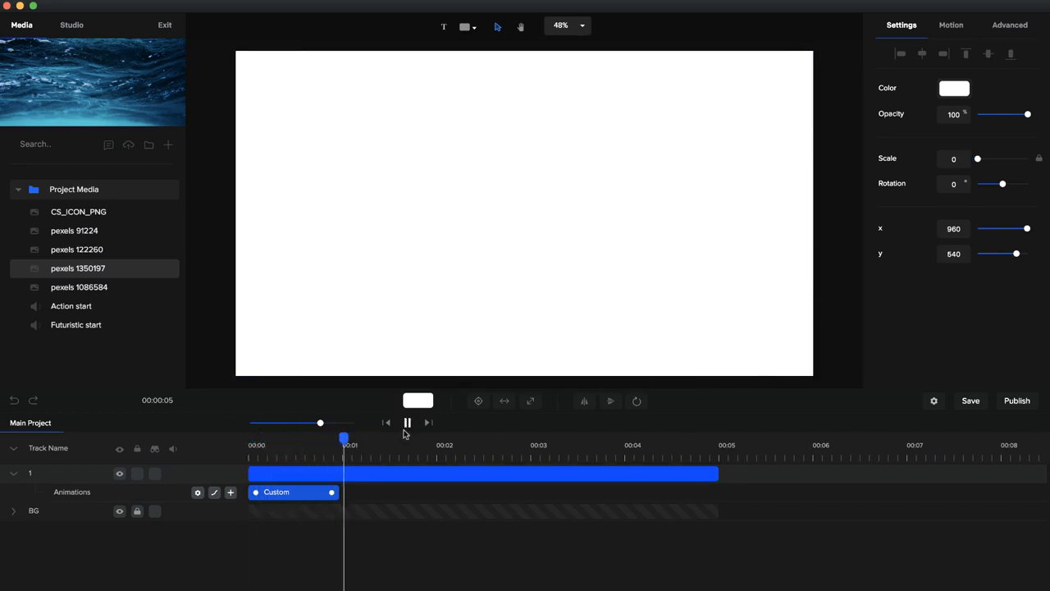
# Step: Collapse track 1, duplicate it and rename the copy as 2
pyautogui.click(15, 474)
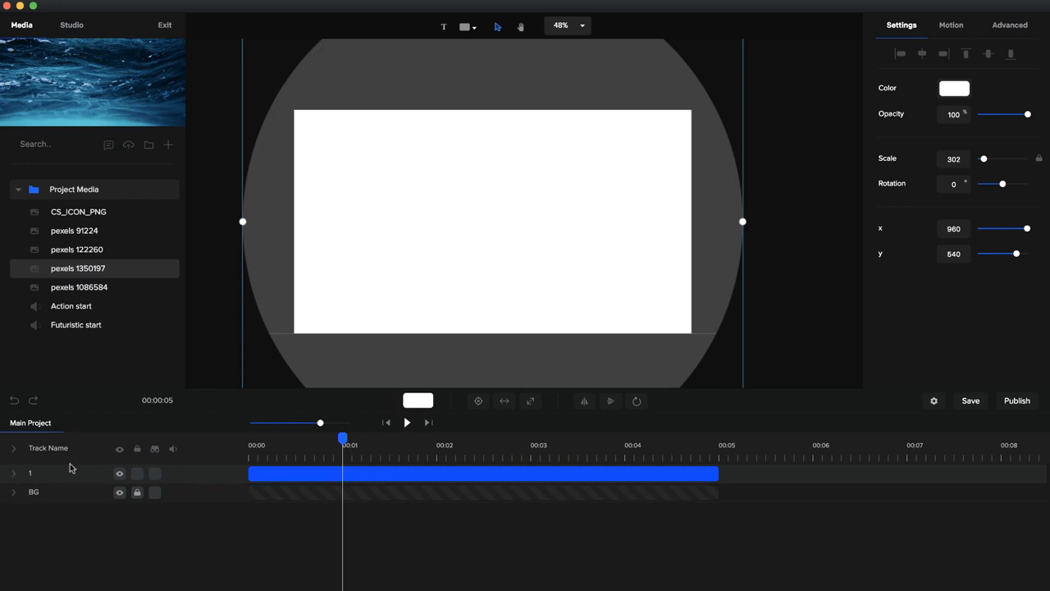
pyautogui.press('super+d')
pyautogui.click(312, 472)
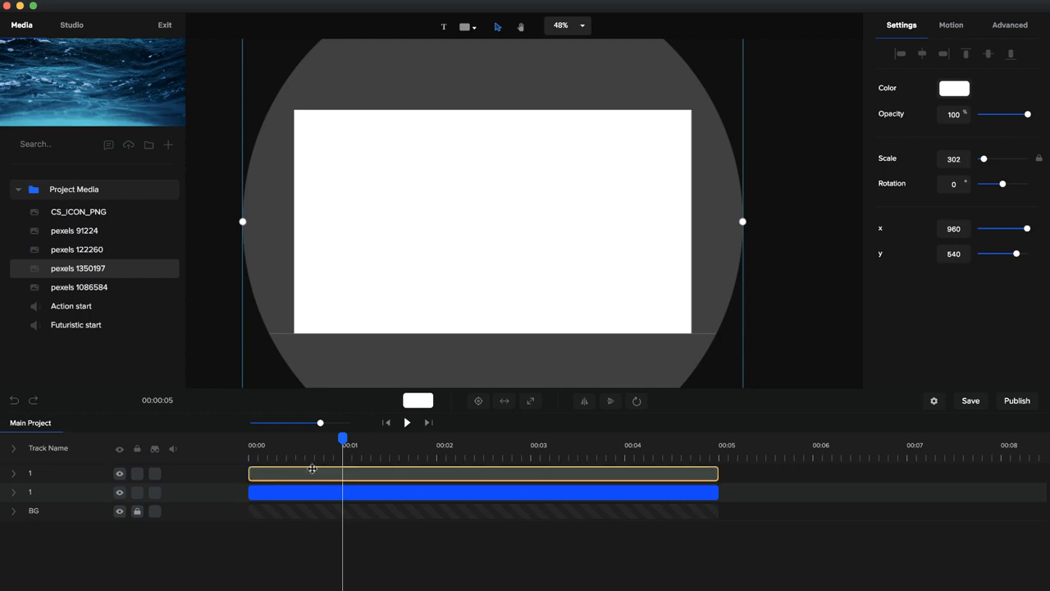
pyautogui.doubleClick(31, 474)
pyautogui.press('Return')
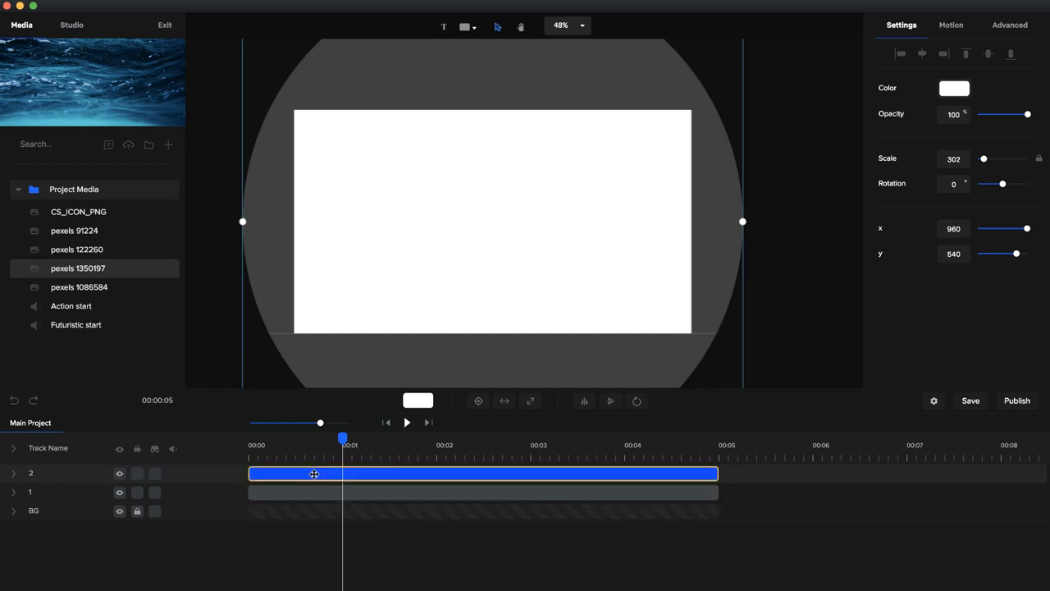
# Step: Duplicate track 2 and rename the copy as 3
pyautogui.press('super+d')
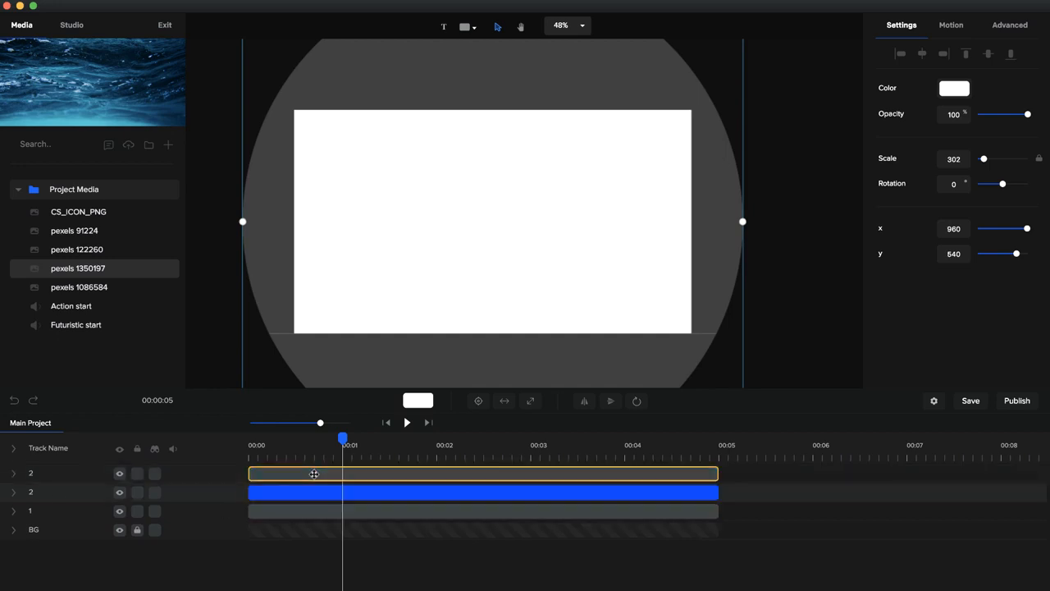
pyautogui.doubleClick(32, 473)
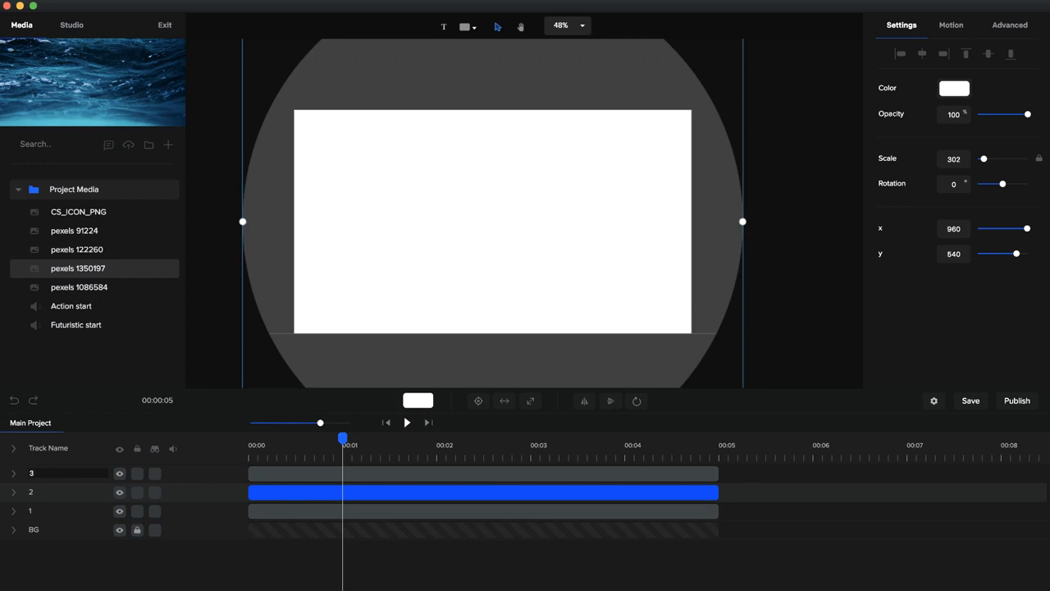
pyautogui.press('Return')
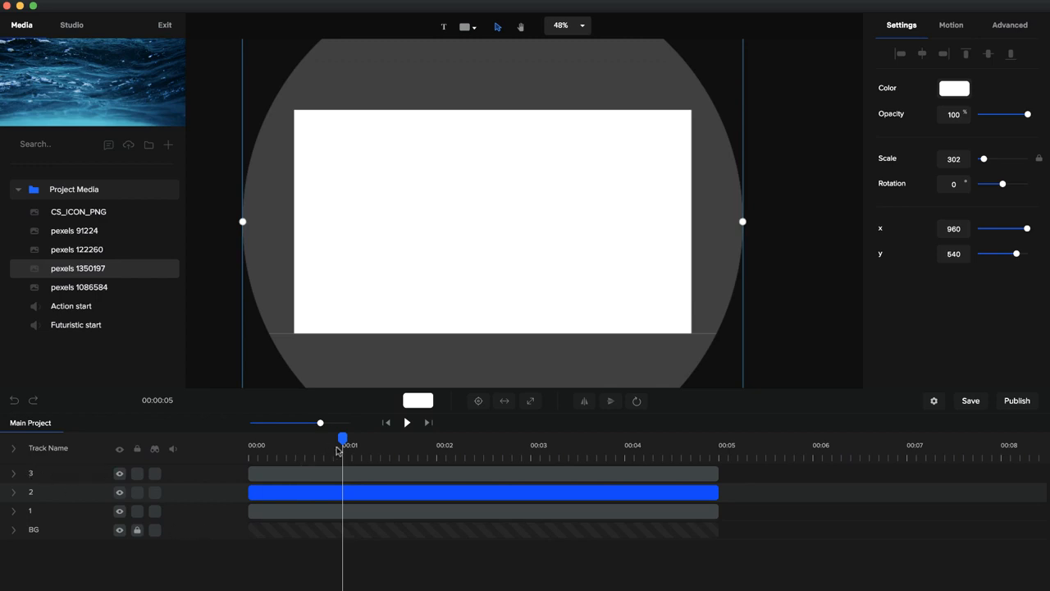
# Step: Expand all tracks and delay the starts of track 2 to about 0.35 seconds and track 3 to about 0.75 seconds
pyautogui.moveTo(342, 437); pyautogui.dragTo(230, 448)
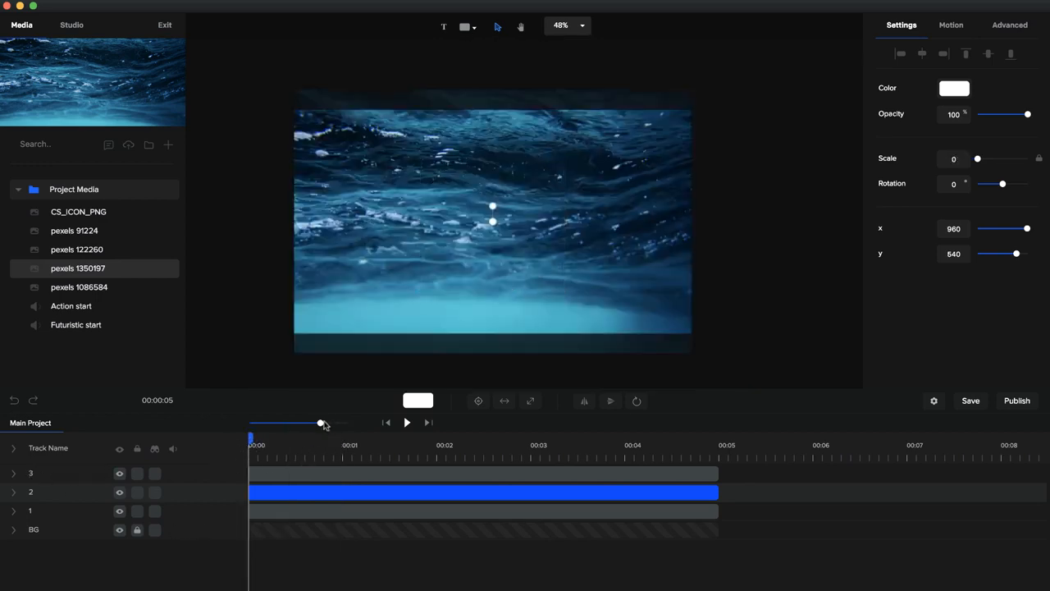
pyautogui.moveTo(321, 423); pyautogui.dragTo(333, 423)
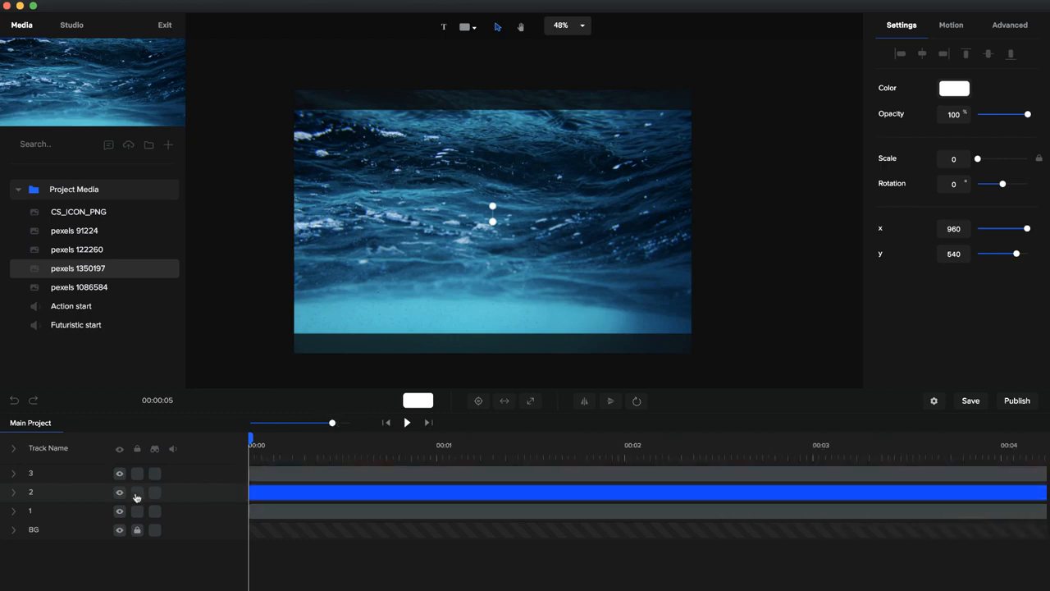
pyautogui.click(14, 449)
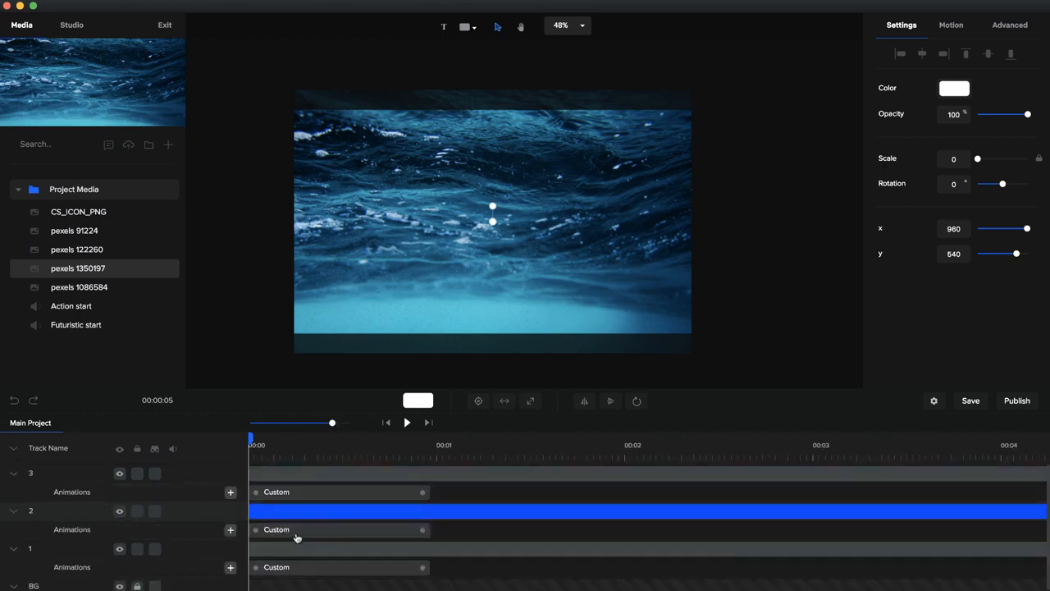
pyautogui.moveTo(251, 512); pyautogui.dragTo(312, 512)
pyautogui.click(287, 507)
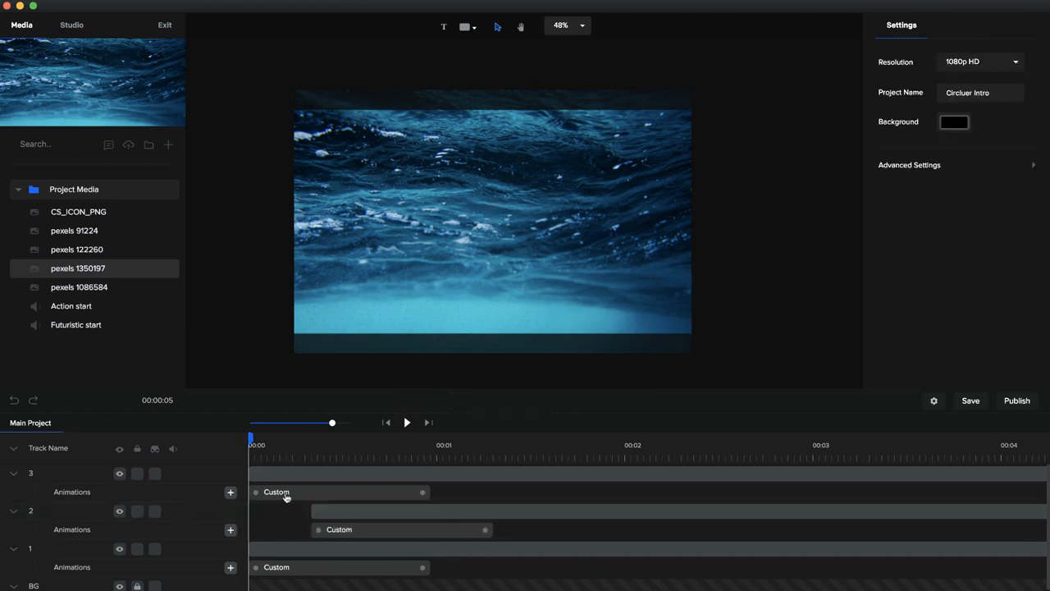
pyautogui.moveTo(296, 474); pyautogui.dragTo(433, 474)
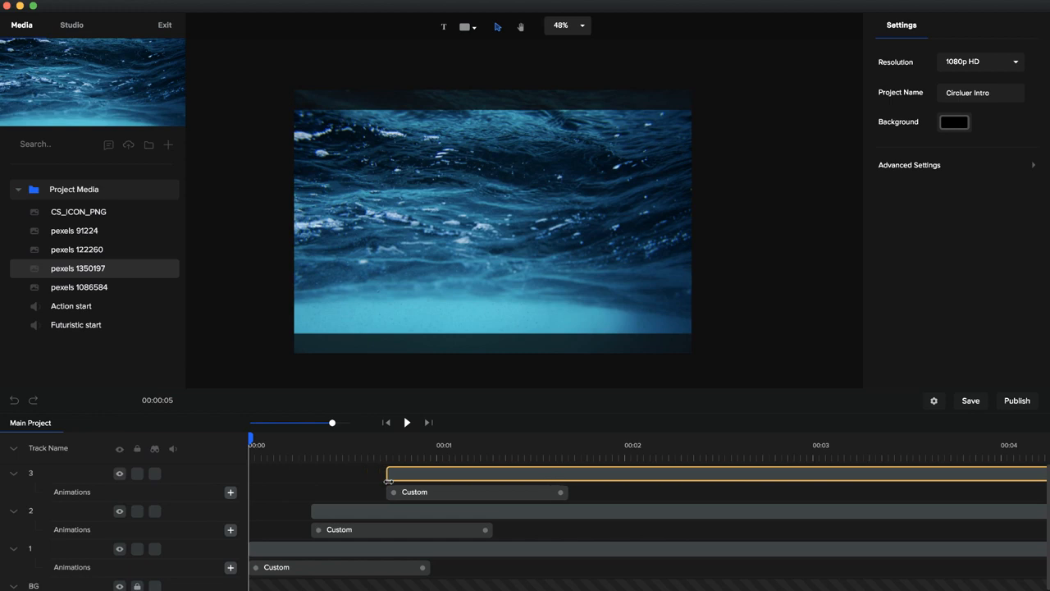
# Step: Change the fill colour of the circle on track 2 to light grey
pyautogui.click(359, 452)
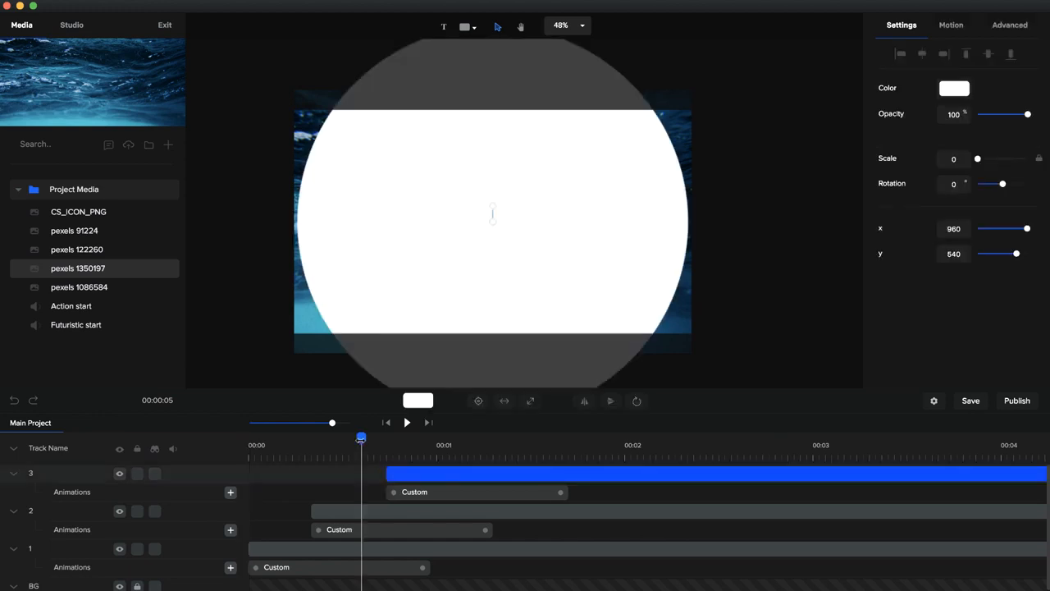
pyautogui.click(363, 511)
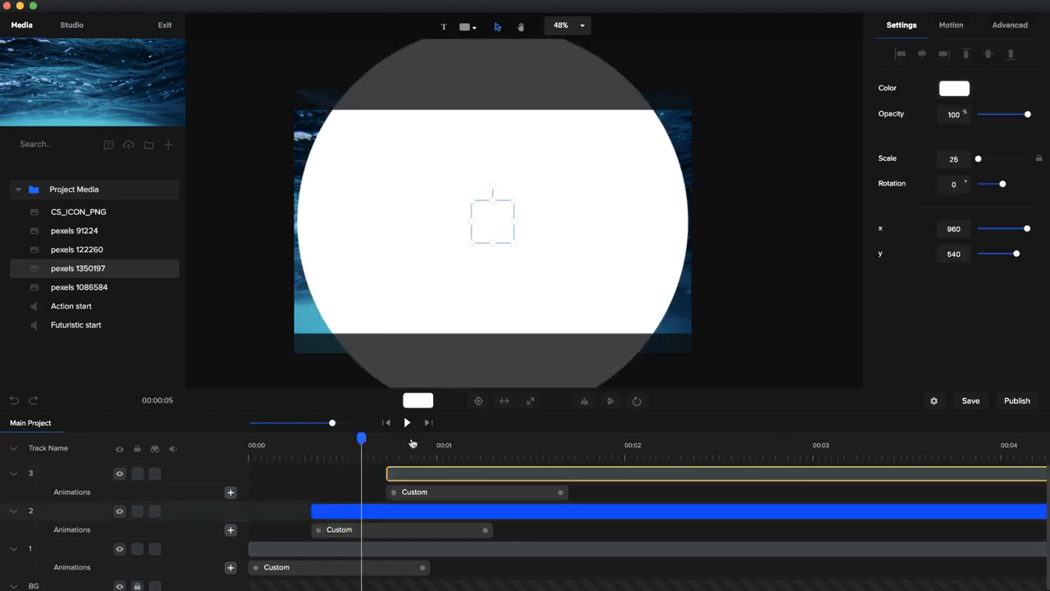
pyautogui.click(418, 401)
pyautogui.moveTo(978, 93); pyautogui.dragTo(867, 102)
# Step: Give the circle on track 3 a linear gradient fill running from blue to light blue
pyautogui.click(515, 438)
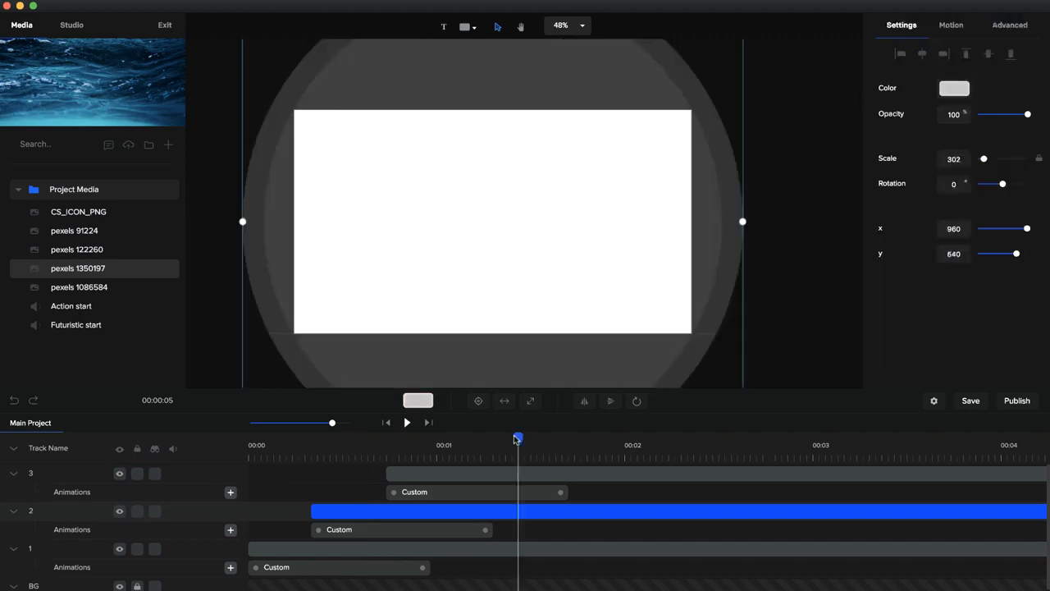
pyautogui.click(591, 472)
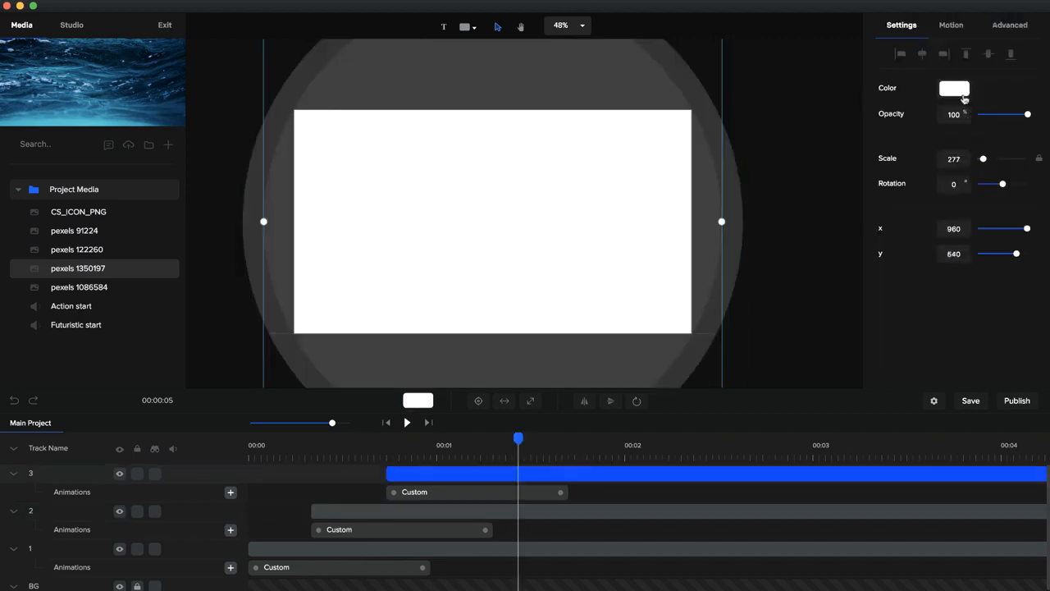
pyautogui.click(963, 96)
pyautogui.click(940, 57)
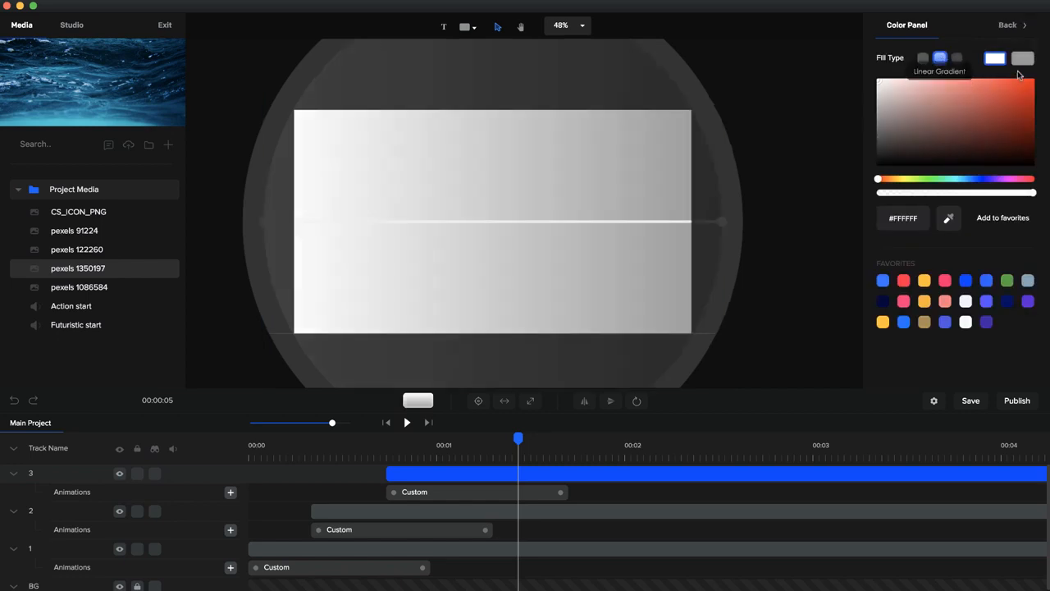
pyautogui.click(975, 179)
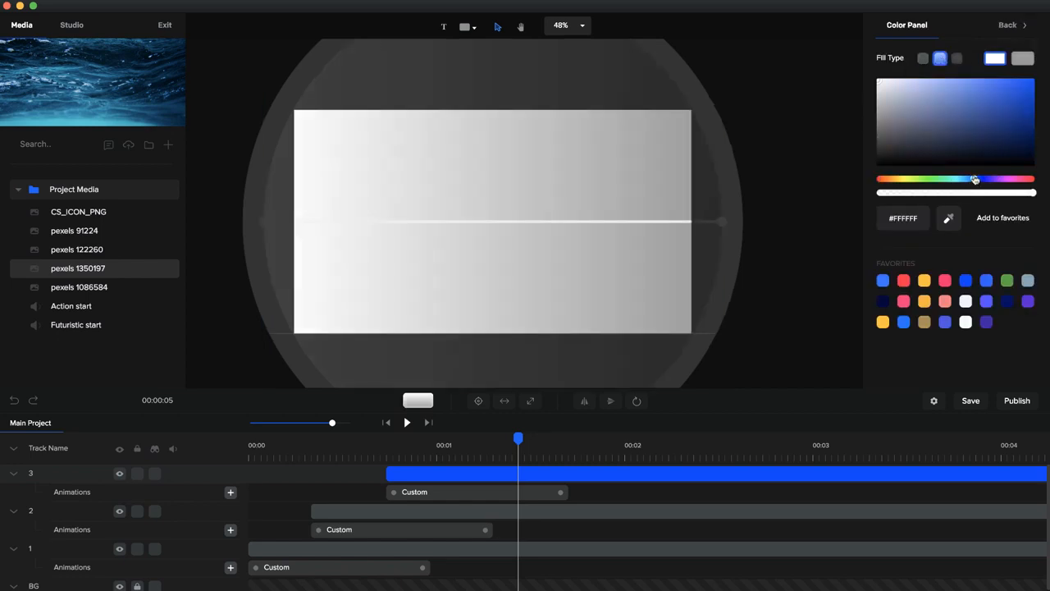
pyautogui.click(1027, 78)
pyautogui.click(1026, 62)
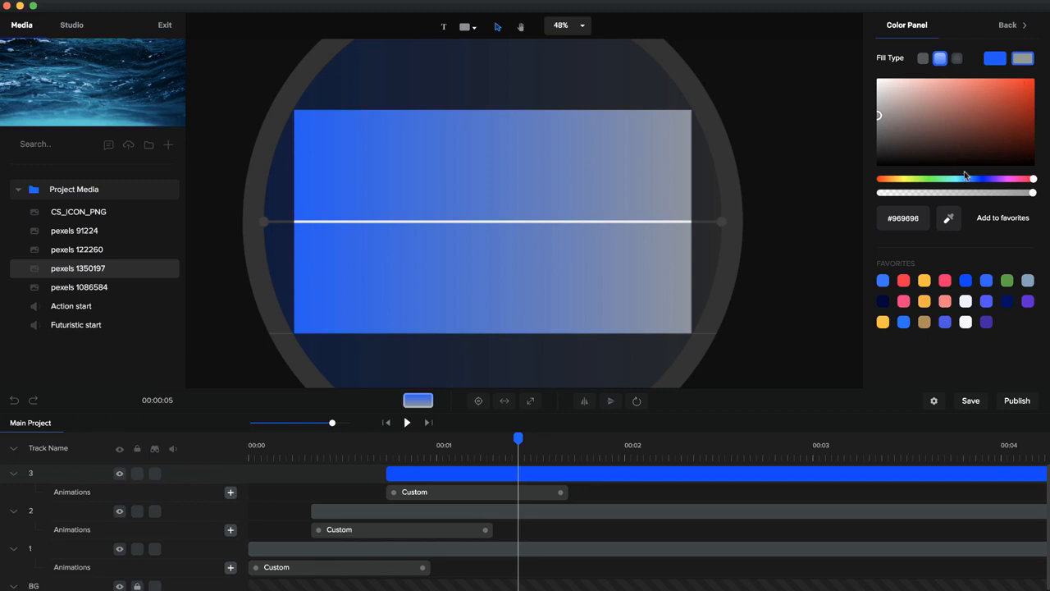
pyautogui.click(964, 179)
pyautogui.click(1031, 79)
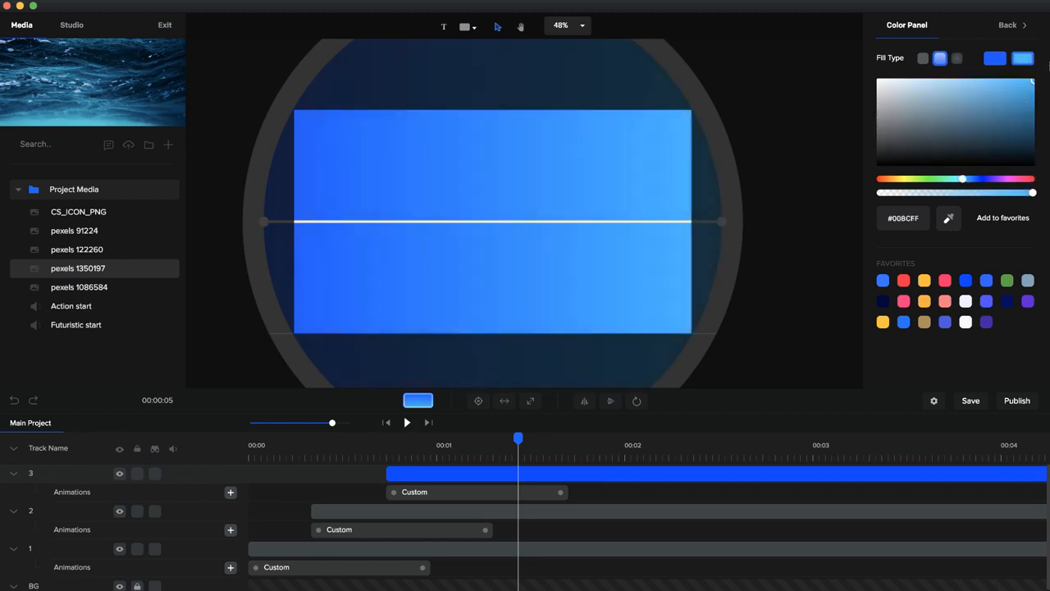
# Step: Scrub back through the overlapping circles and preview the three-circle animation from the start
pyautogui.moveTo(518, 440); pyautogui.dragTo(330, 434)
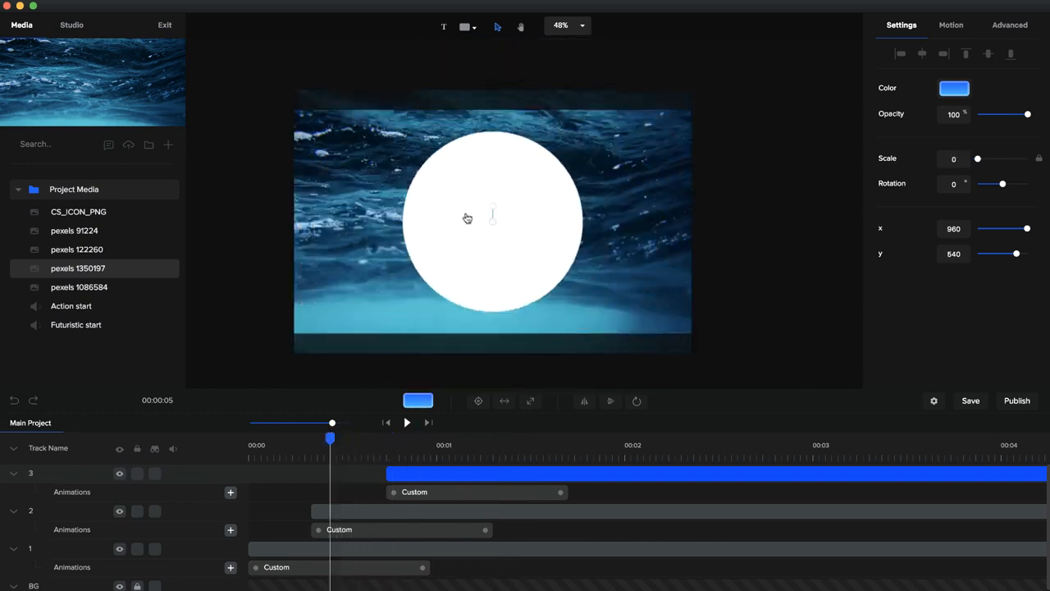
pyautogui.click(336, 507)
pyautogui.moveTo(330, 439); pyautogui.dragTo(89, 460)
pyautogui.click(408, 423)
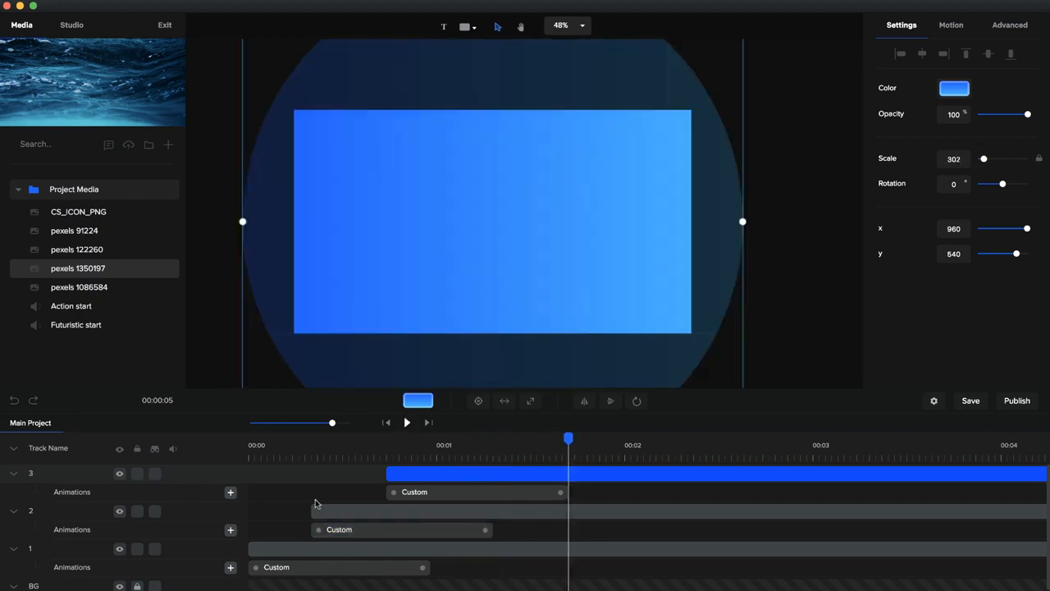
# Step: Move the starts of track 2 to about 0.2 seconds and track 3 to about 0.4 seconds, and preview the timing
pyautogui.click(318, 440)
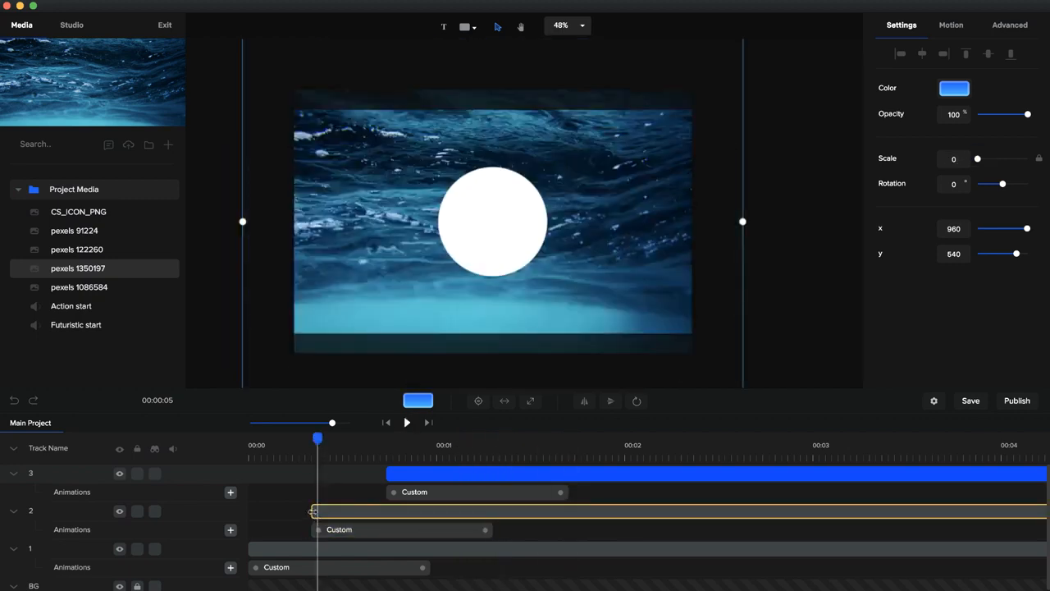
pyautogui.moveTo(313, 511); pyautogui.dragTo(285, 514)
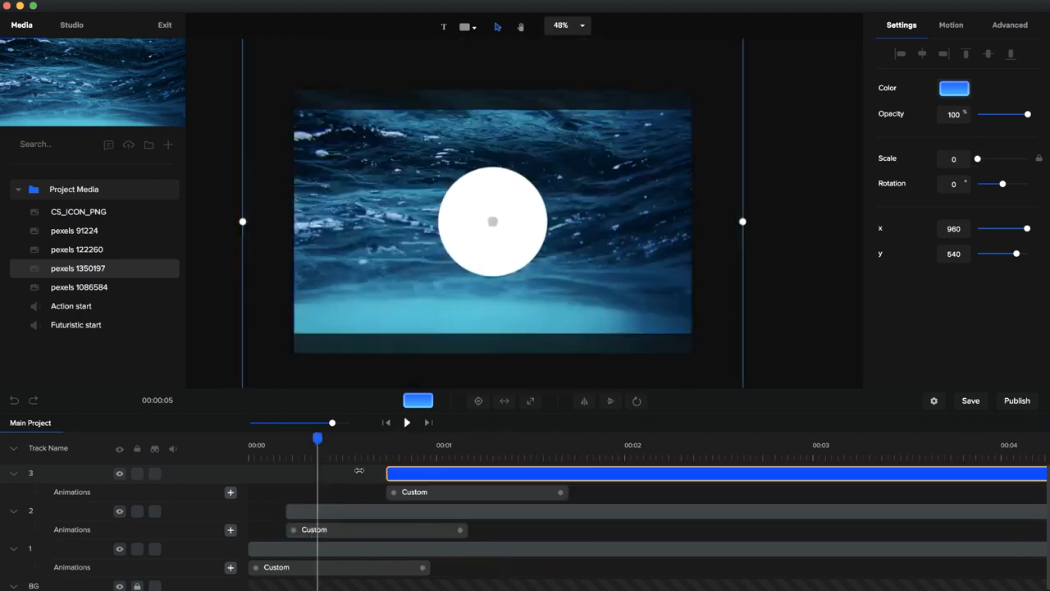
pyautogui.moveTo(359, 470); pyautogui.dragTo(325, 473)
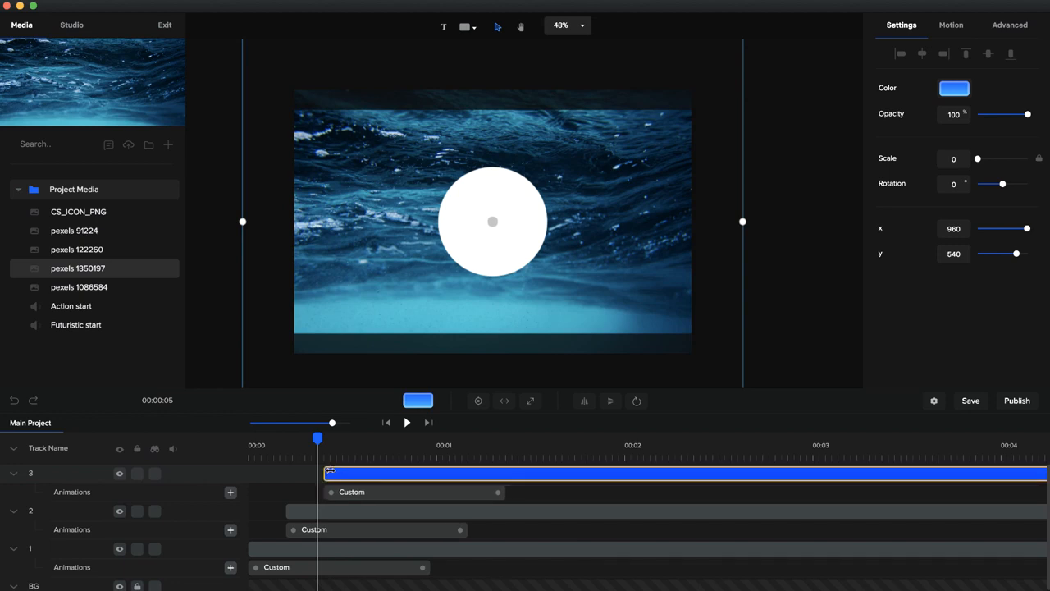
pyautogui.click(395, 420)
pyautogui.click(406, 423)
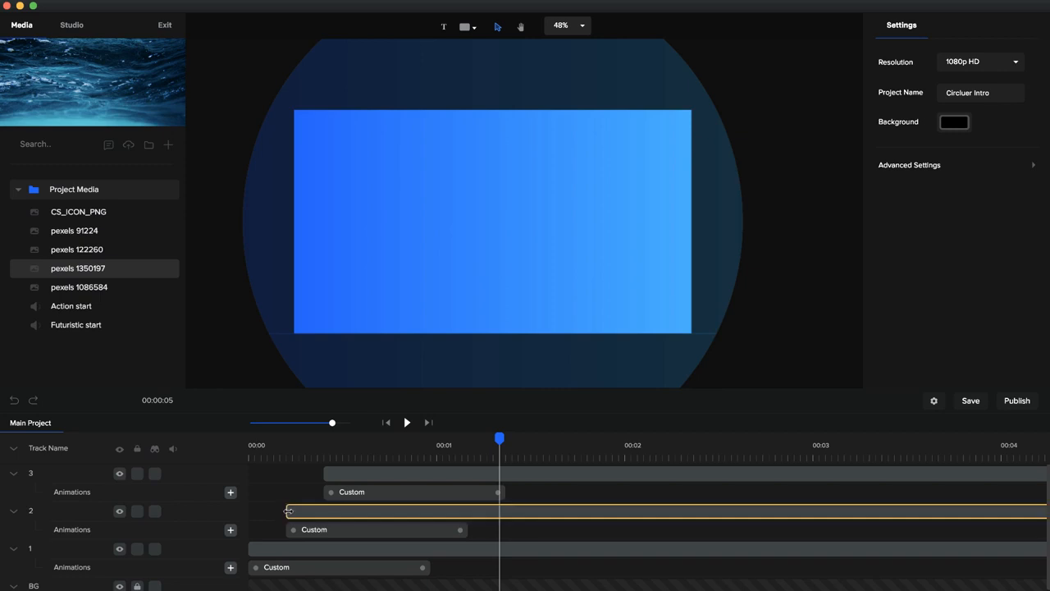
# Step: Move the starts of track 2 to about 0.3 seconds and track 3 to about 0.5 seconds, and preview the timing
pyautogui.moveTo(298, 510); pyautogui.dragTo(310, 510)
pyautogui.moveTo(326, 473); pyautogui.dragTo(351, 473)
pyautogui.click(362, 445)
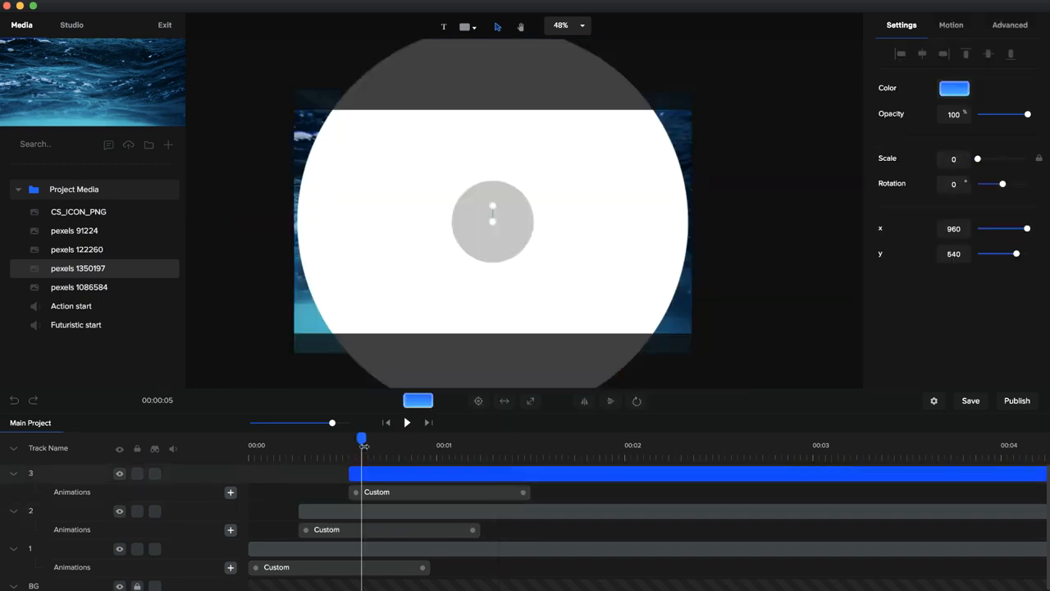
pyautogui.click(244, 444)
pyautogui.click(407, 422)
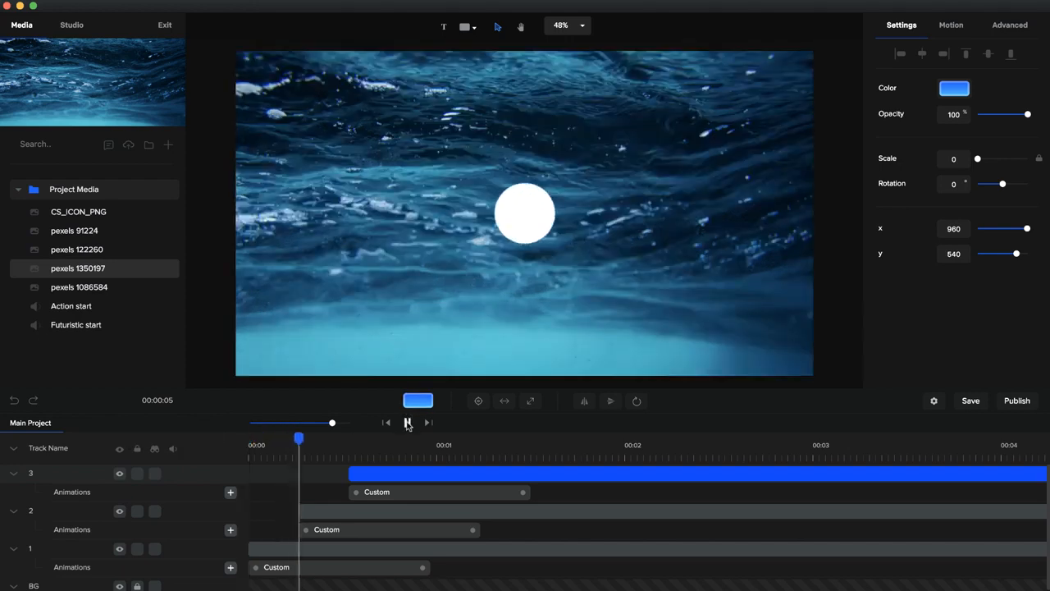
pyautogui.click(407, 423)
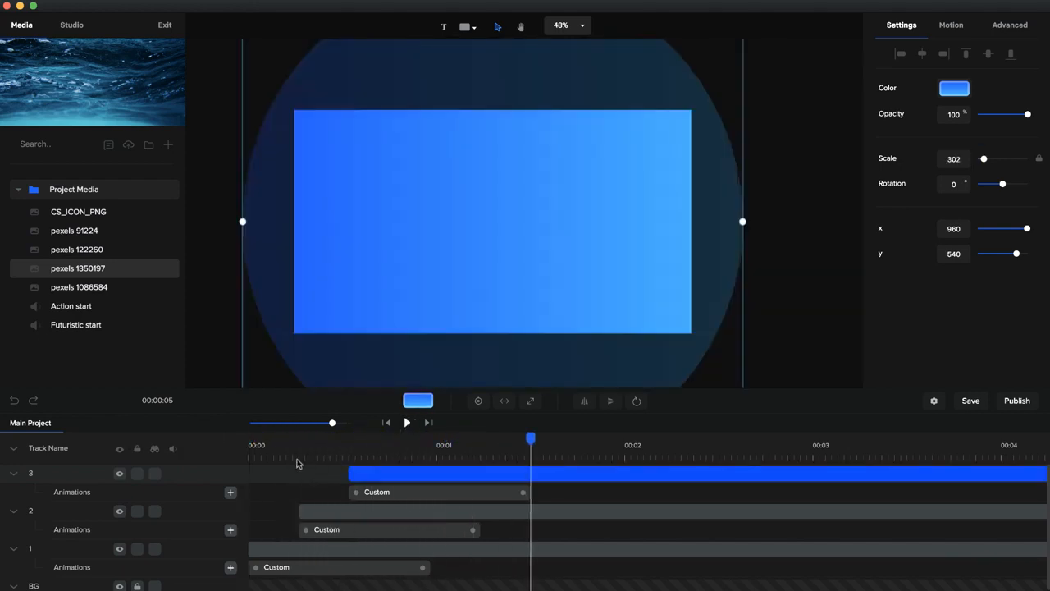
# Step: Add the pexels 1086584 jellyfish image to the canvas, scale it to fill the frame, and align its start with track 2
pyautogui.click(303, 456)
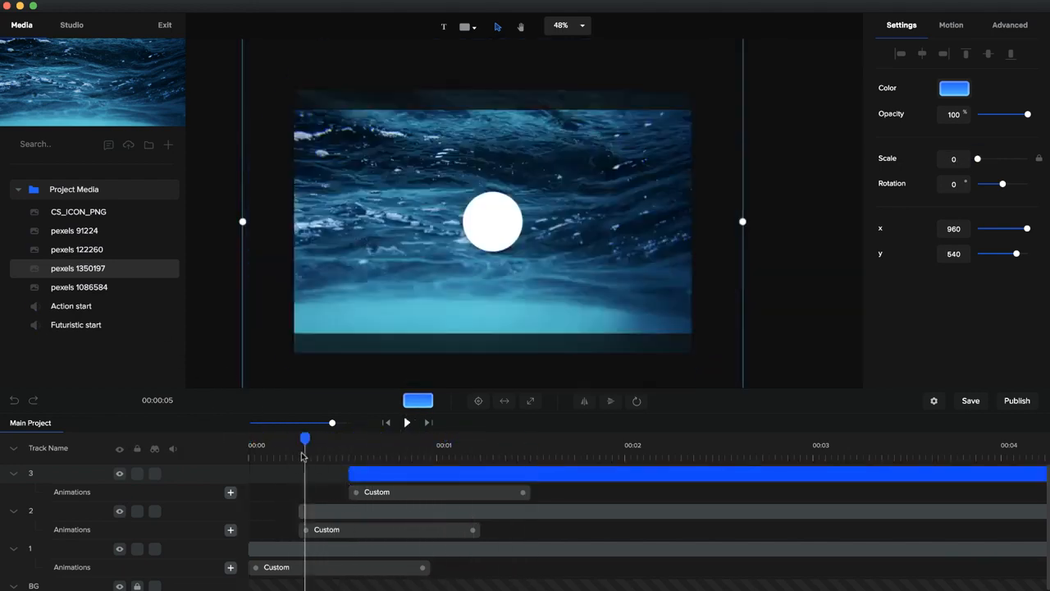
pyautogui.click(319, 510)
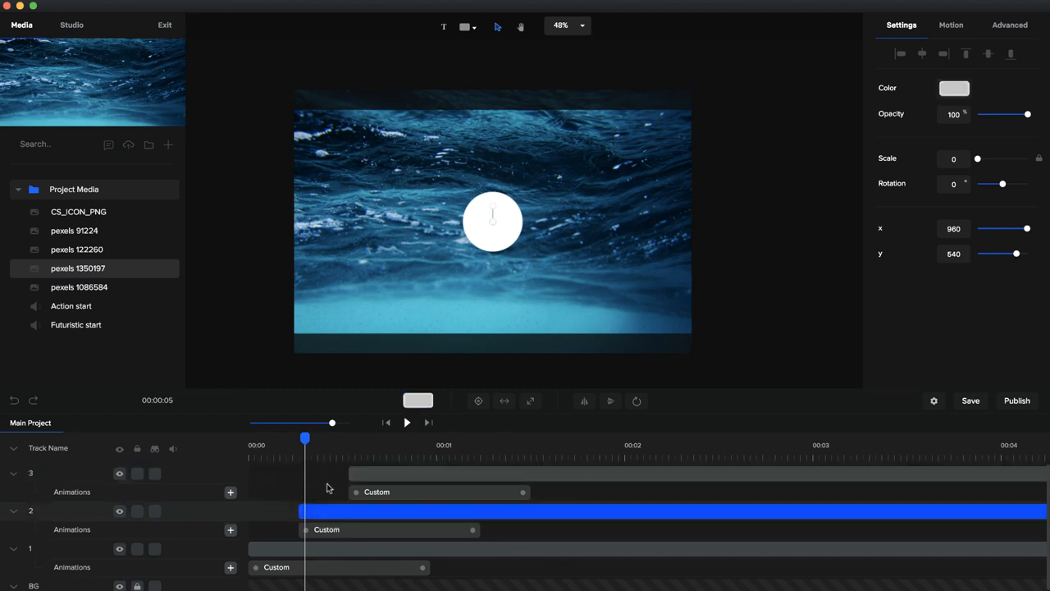
pyautogui.click(114, 293)
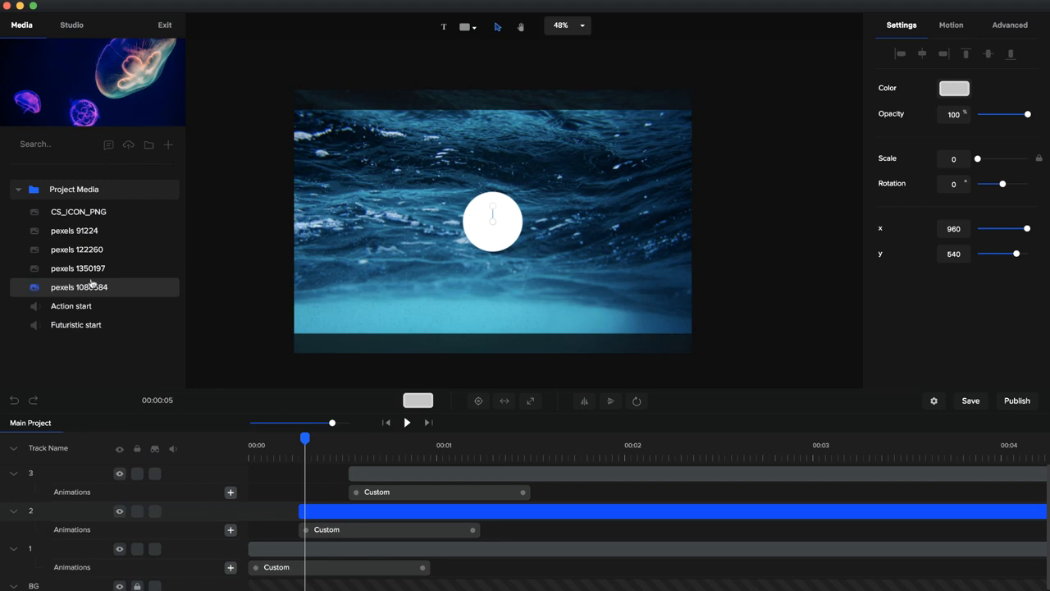
pyautogui.moveTo(109, 285); pyautogui.dragTo(417, 237)
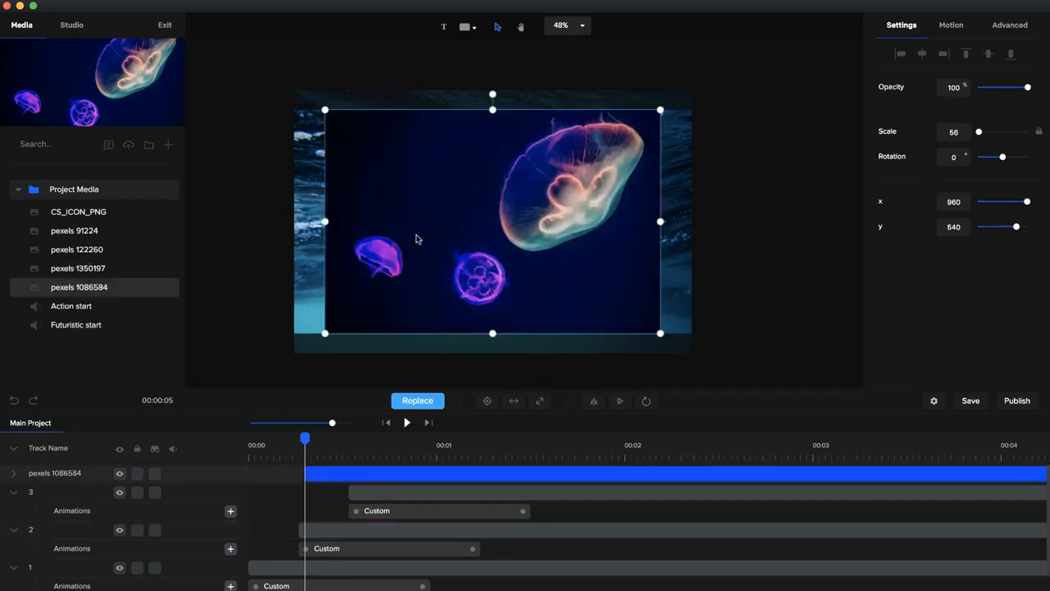
pyautogui.click(539, 401)
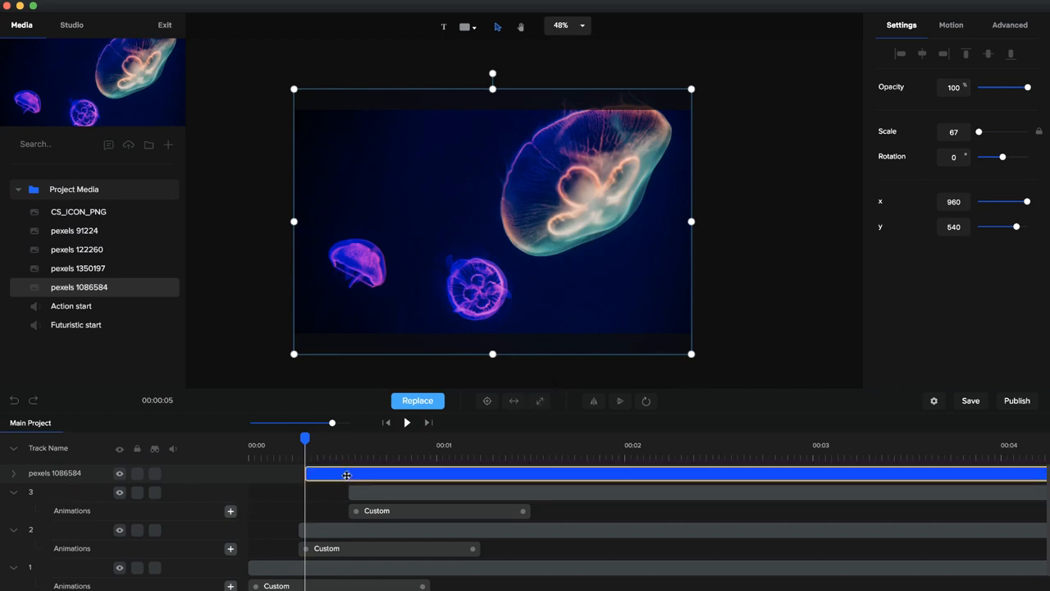
pyautogui.moveTo(347, 474); pyautogui.dragTo(331, 474)
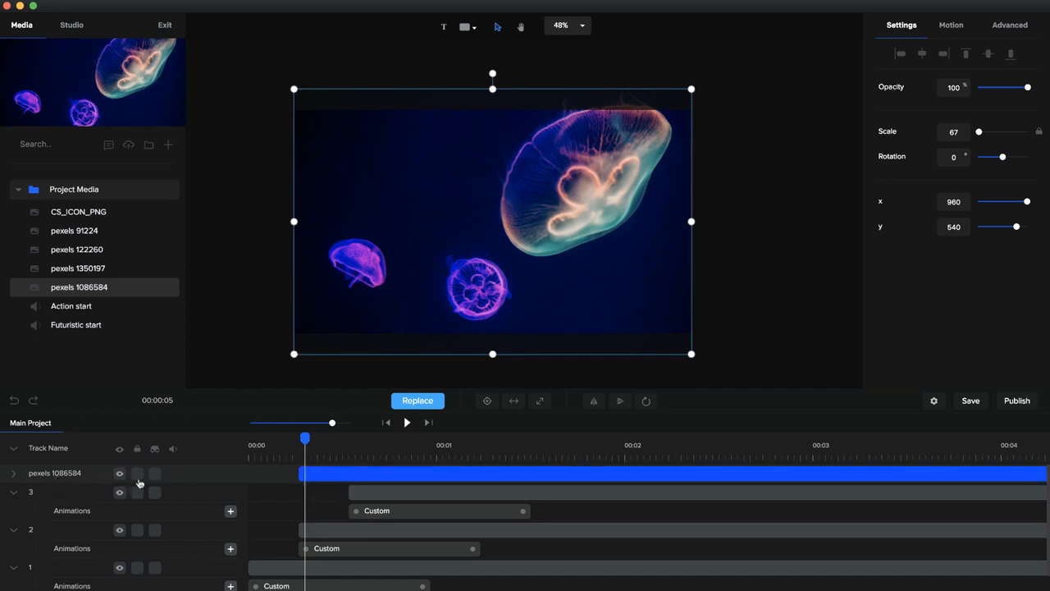
# Step: Reorder the jellyfish layer to sit between tracks 3 and 2, and mask it with the track 2 circle
pyautogui.click(13, 450)
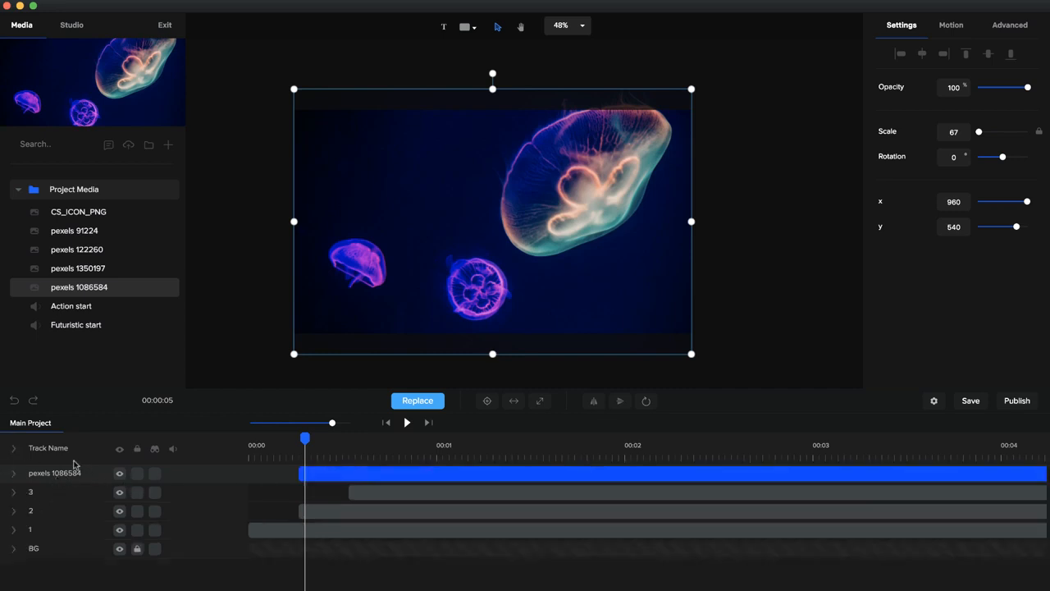
pyautogui.moveTo(70, 480); pyautogui.dragTo(72, 502)
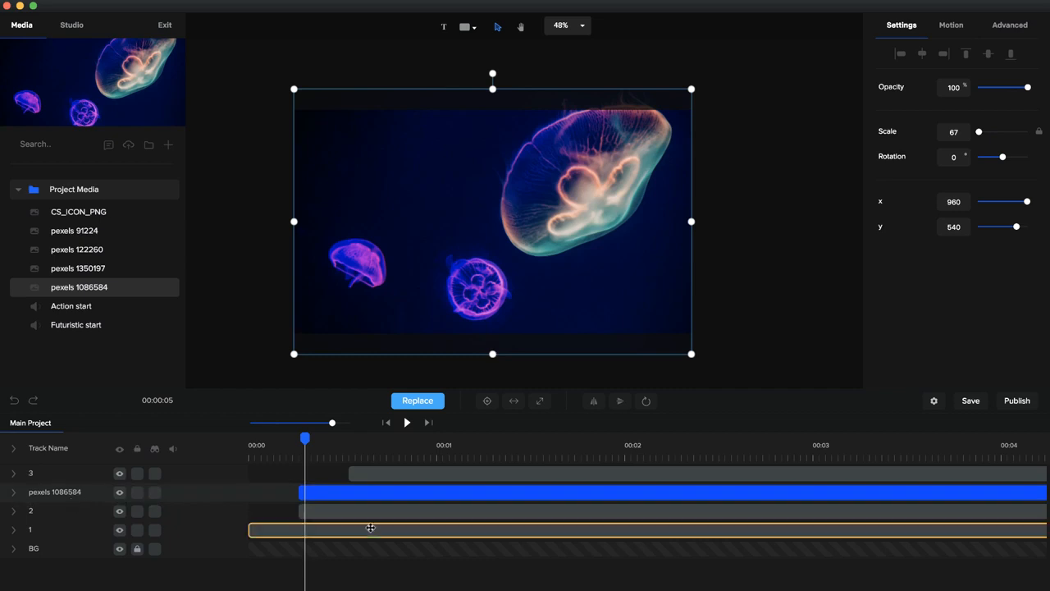
pyautogui.rightClick(354, 492)
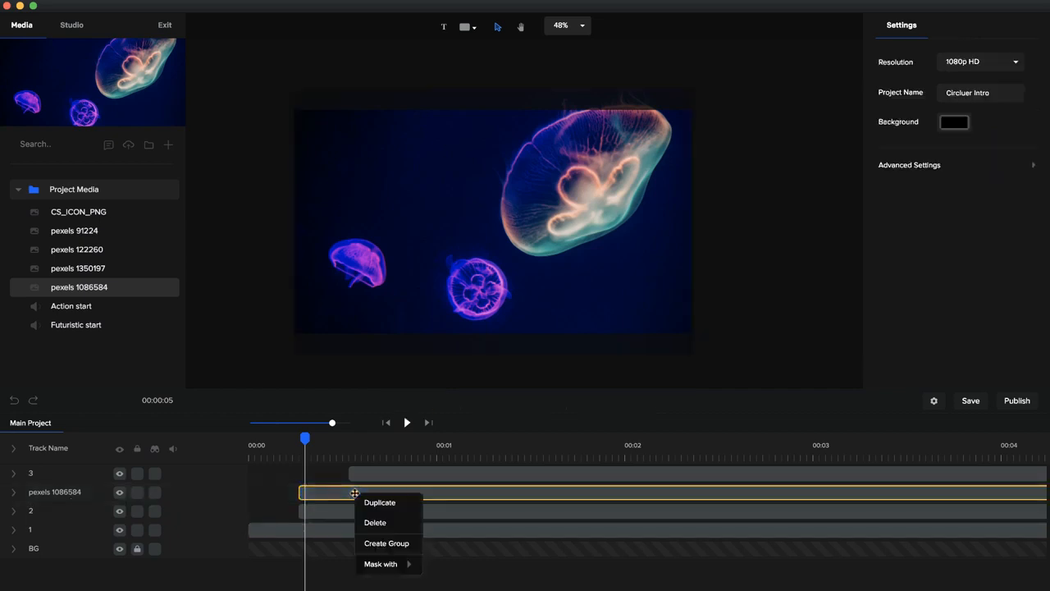
pyautogui.moveTo(406, 564)
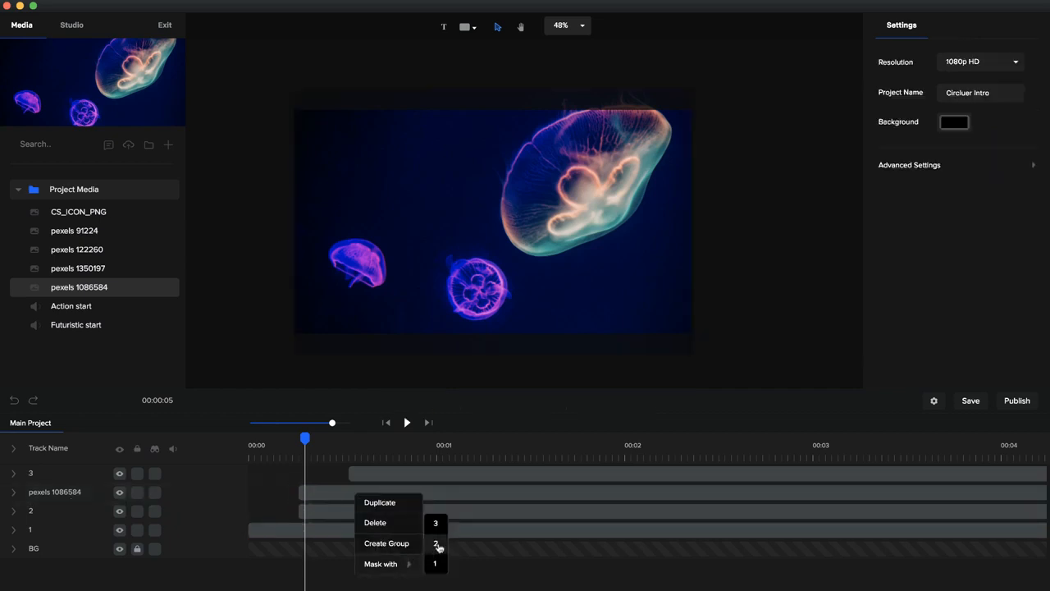
pyautogui.click(437, 544)
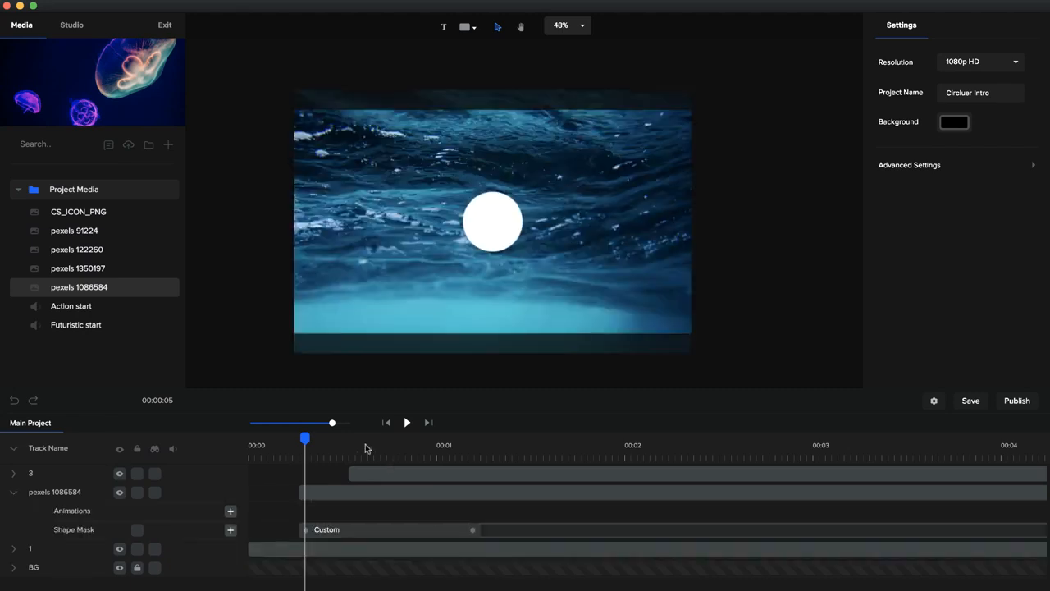
# Step: Preview the masked jellyfish circle animation from the start
pyautogui.moveTo(302, 439); pyautogui.dragTo(160, 450)
pyautogui.click(408, 422)
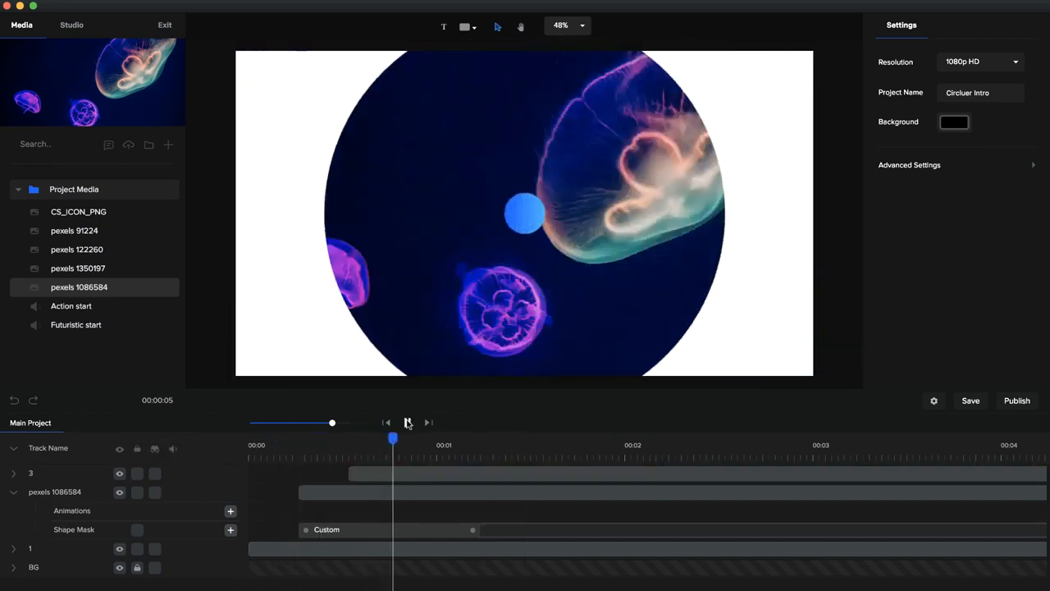
pyautogui.click(407, 422)
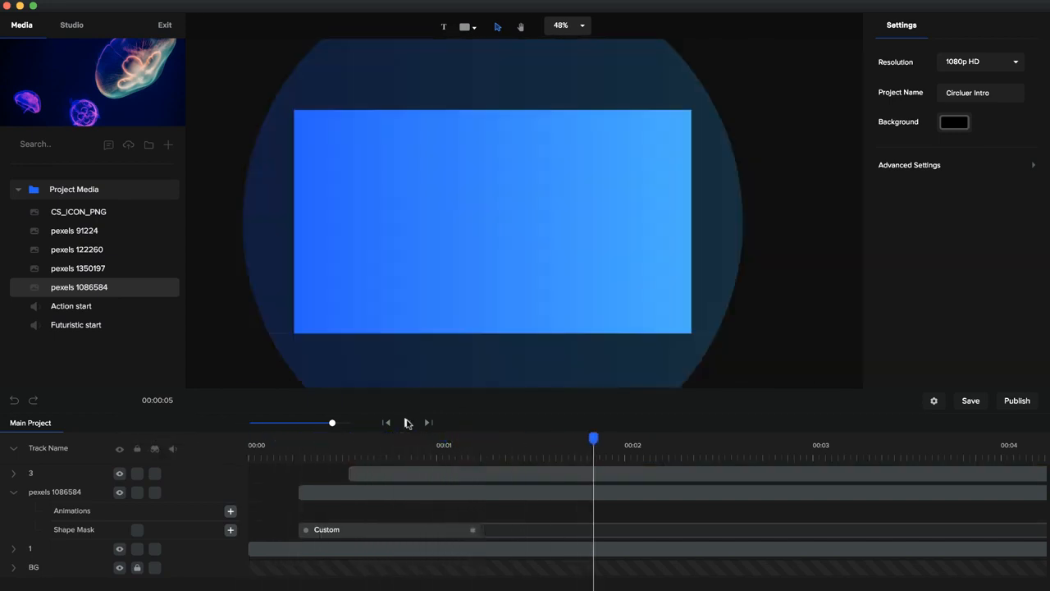
# Step: Extend the ends of track 3, the jellyfish track and track 1 to about 8 seconds
pyautogui.moveTo(329, 422); pyautogui.dragTo(312, 423)
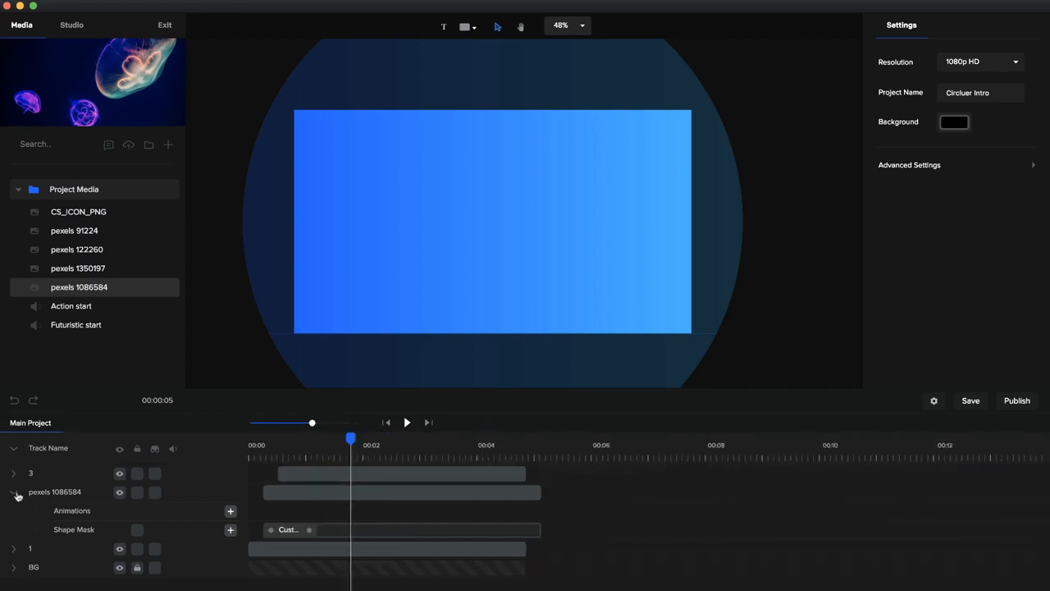
pyautogui.click(14, 492)
pyautogui.moveTo(526, 504); pyautogui.dragTo(705, 493)
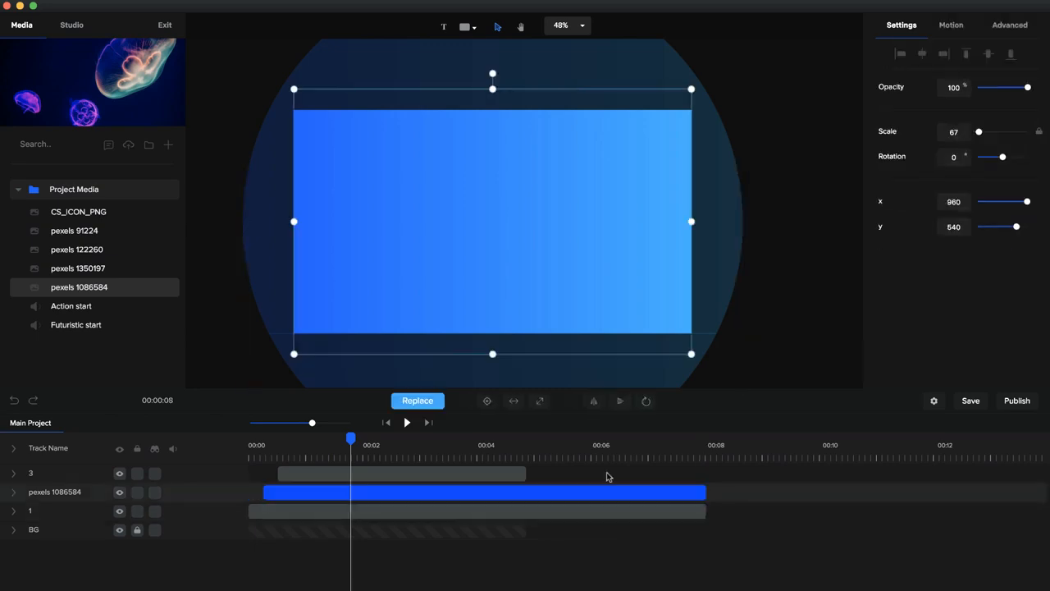
pyautogui.moveTo(527, 468); pyautogui.dragTo(705, 474)
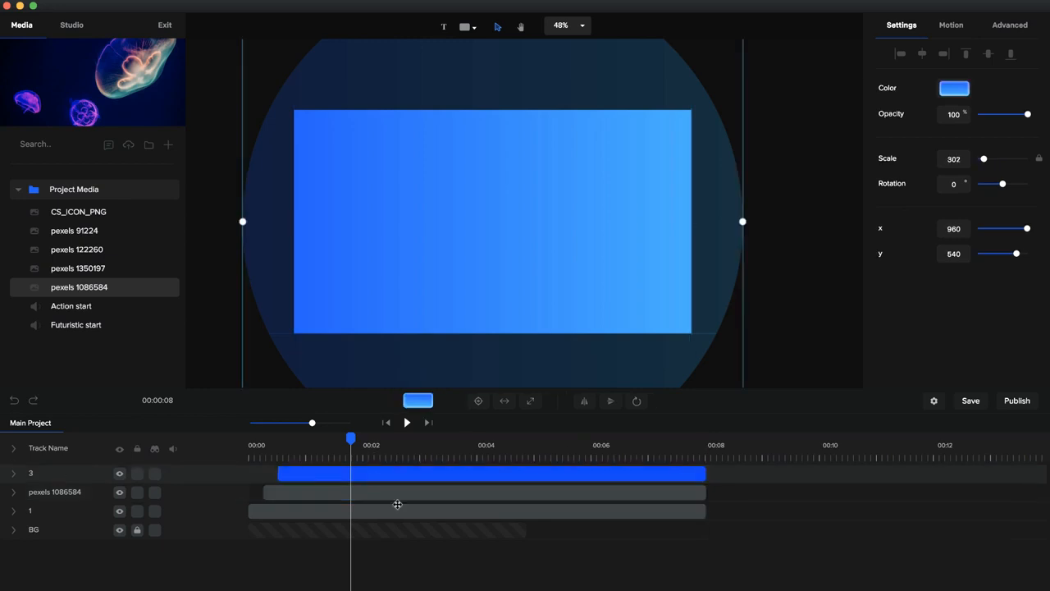
# Step: Play the extended sequence from the start to check the circle reveals
pyautogui.moveTo(350, 437); pyautogui.dragTo(235, 445)
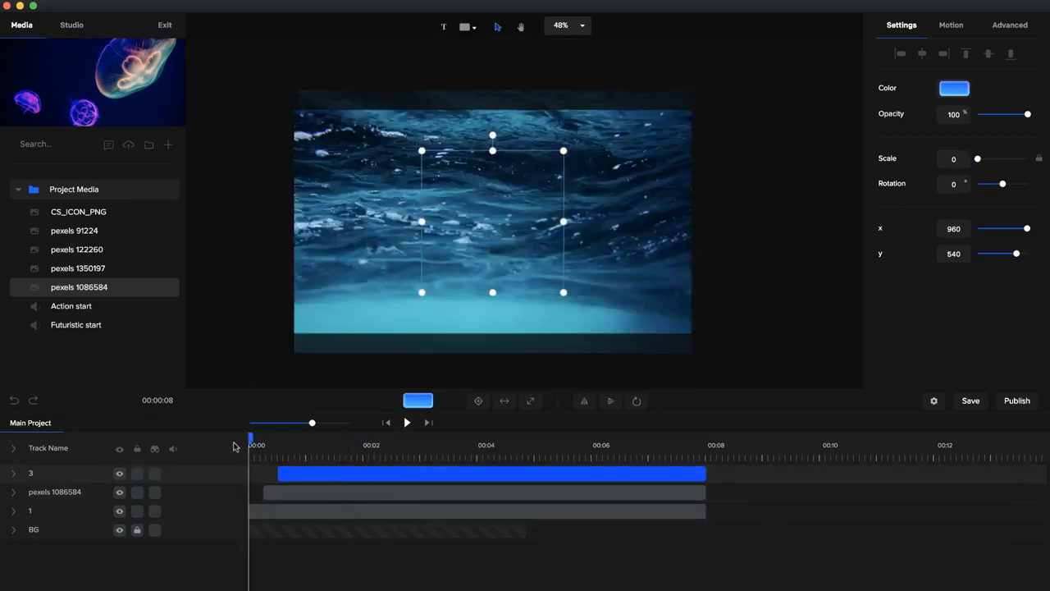
pyautogui.click(407, 423)
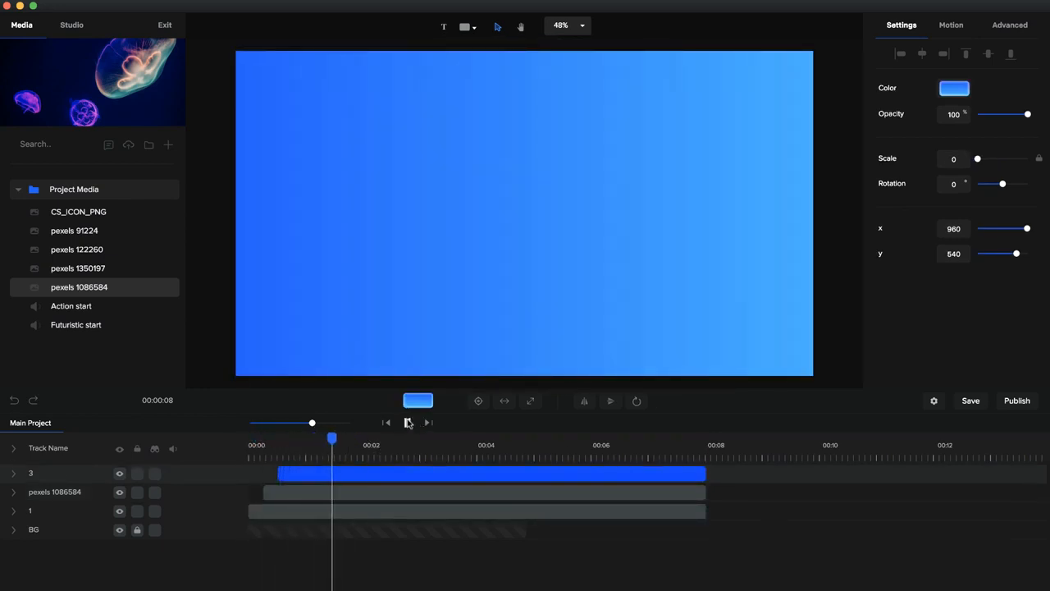
pyautogui.click(405, 423)
# Step: Add a white circle shape at scale 70, centred on the canvas over the blue gradient
pyautogui.moveTo(347, 438); pyautogui.dragTo(327, 439)
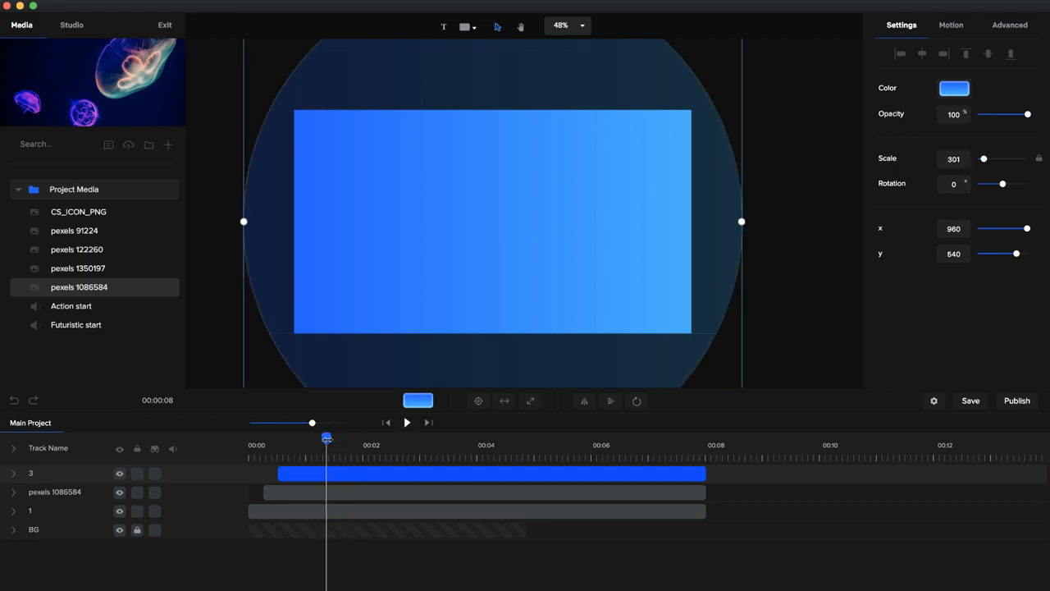
pyautogui.click(466, 30)
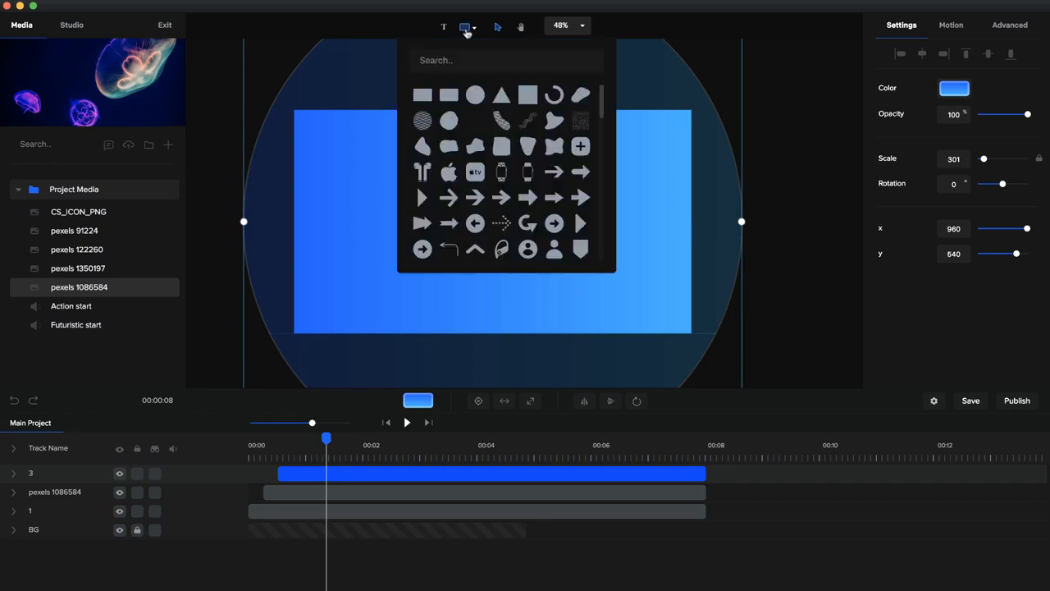
pyautogui.click(475, 94)
pyautogui.moveTo(612, 286); pyautogui.dragTo(510, 238)
pyautogui.click(475, 402)
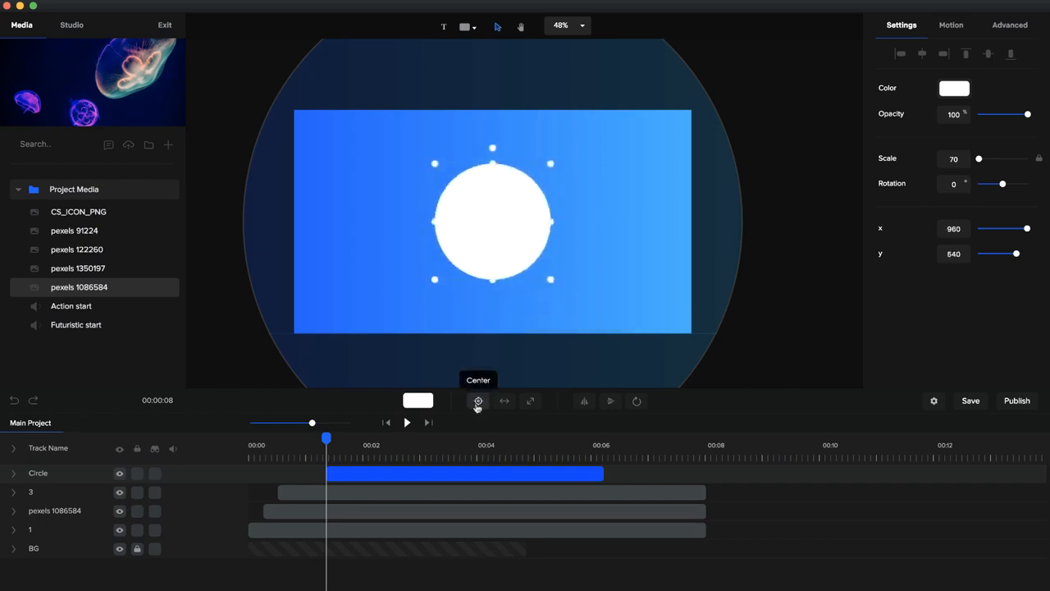
# Step: Move the new circle track's start to about 1 second and extend its end to about 8 seconds
pyautogui.click(370, 477)
pyautogui.moveTo(379, 473)
pyautogui.mouseDown()
pyautogui.moveTo(397, 472)
pyautogui.moveTo(369, 473)
pyautogui.mouseUp()
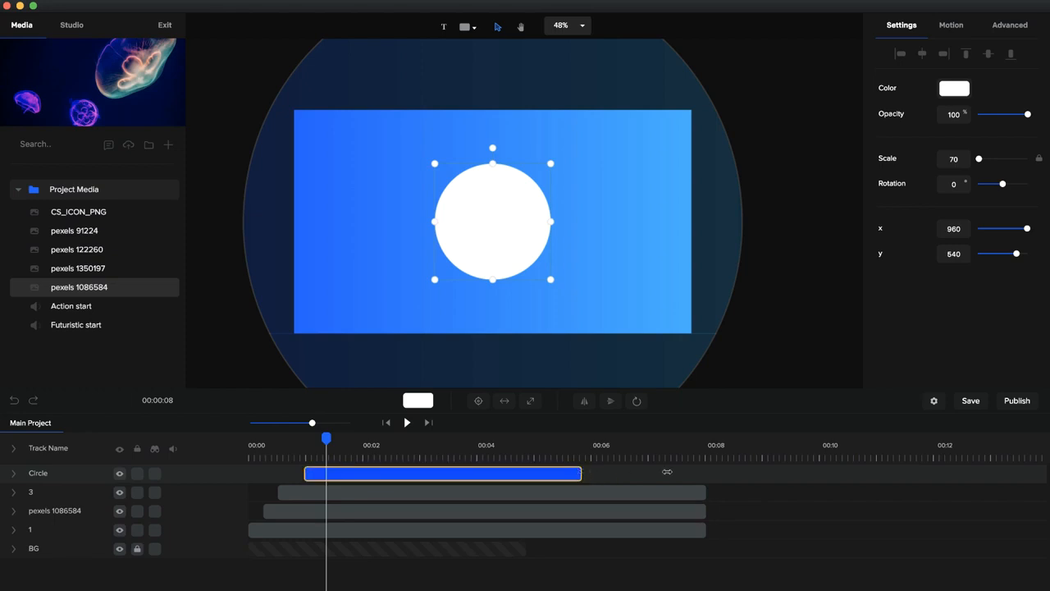
pyautogui.moveTo(667, 472); pyautogui.dragTo(706, 474)
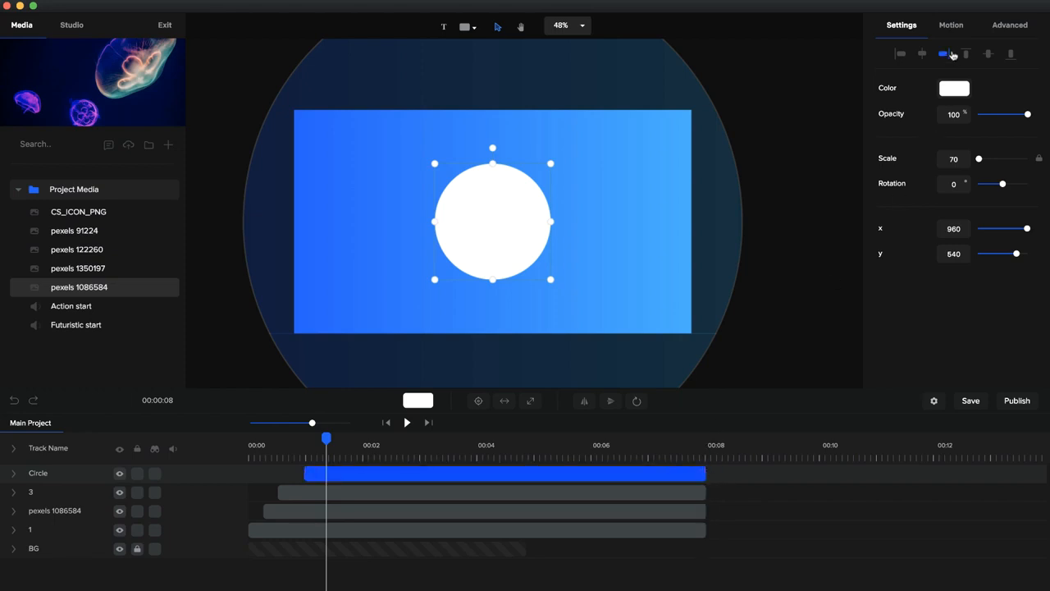
# Step: Apply the Elastic Scale Up entrance motion from the Zoom group to the white circle and disable its fade
pyautogui.click(951, 26)
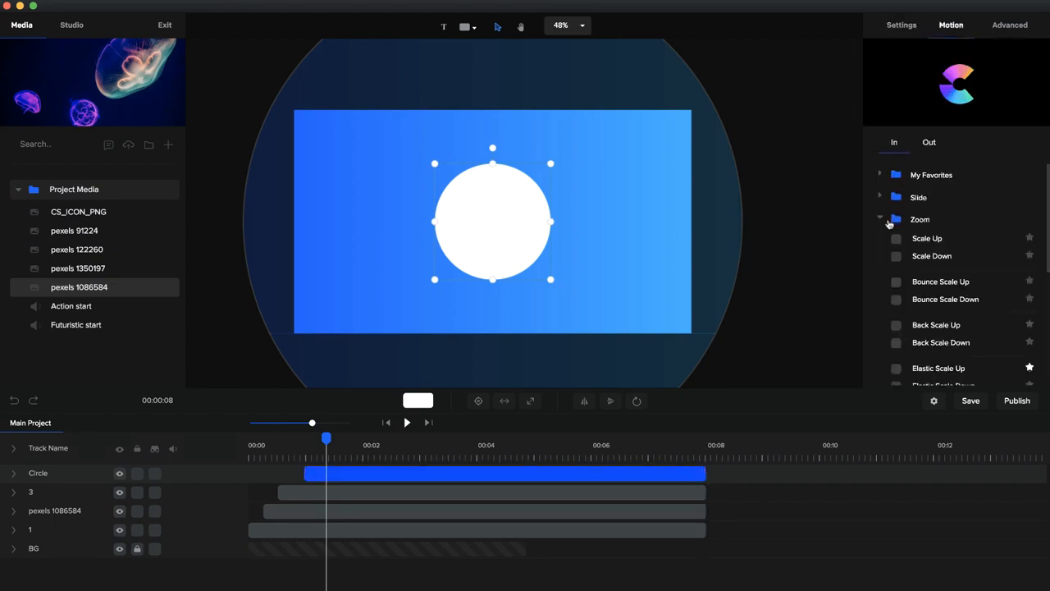
pyautogui.scroll(-2, 895, 257)
pyautogui.click(897, 344)
pyautogui.scroll(-2, 902, 348)
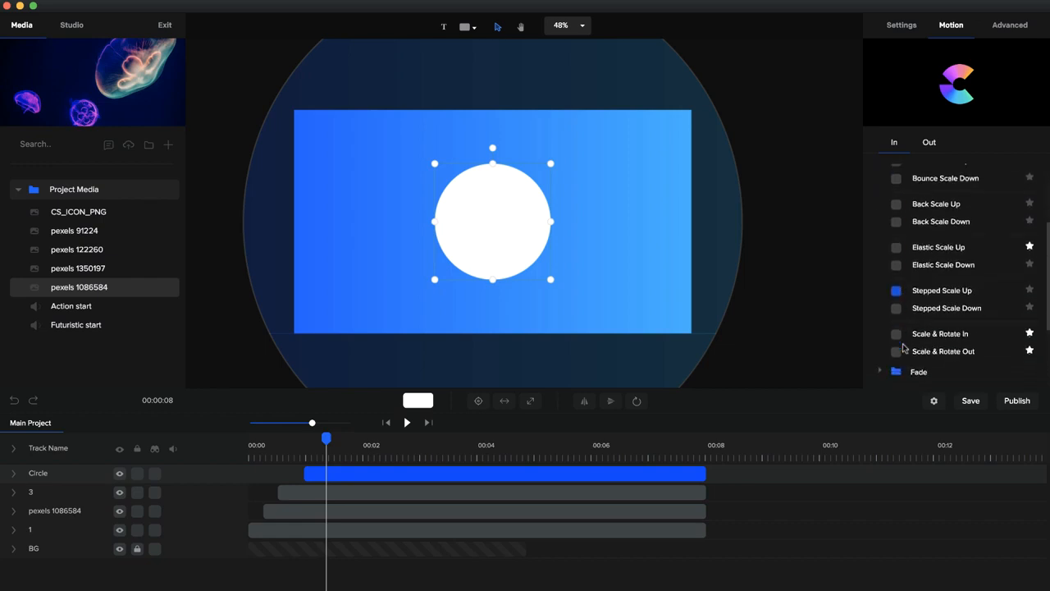
pyautogui.click(930, 246)
pyautogui.scroll(3, 929, 245)
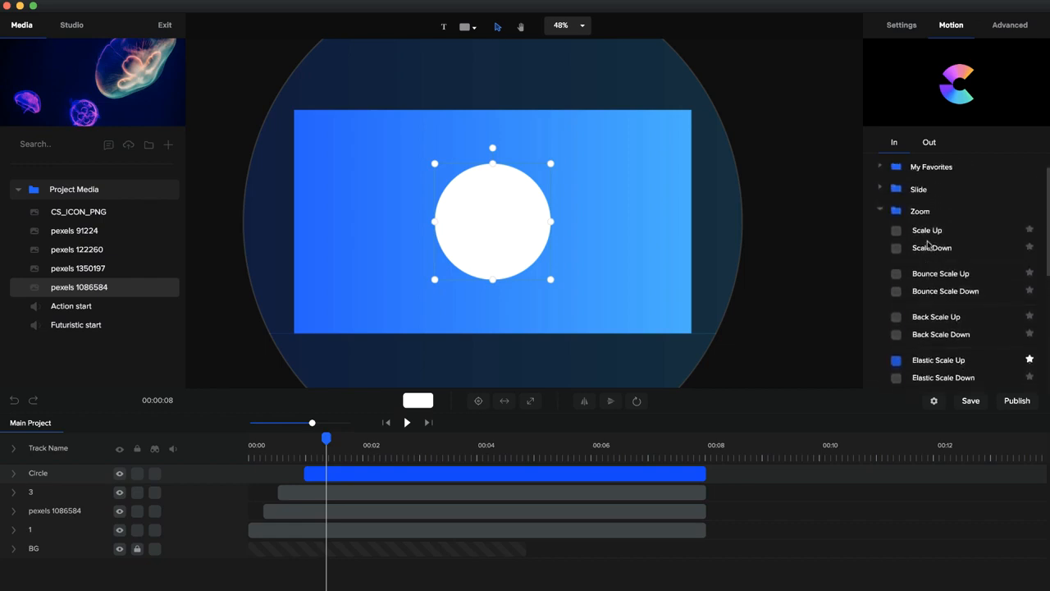
pyautogui.scroll(-2, 897, 261)
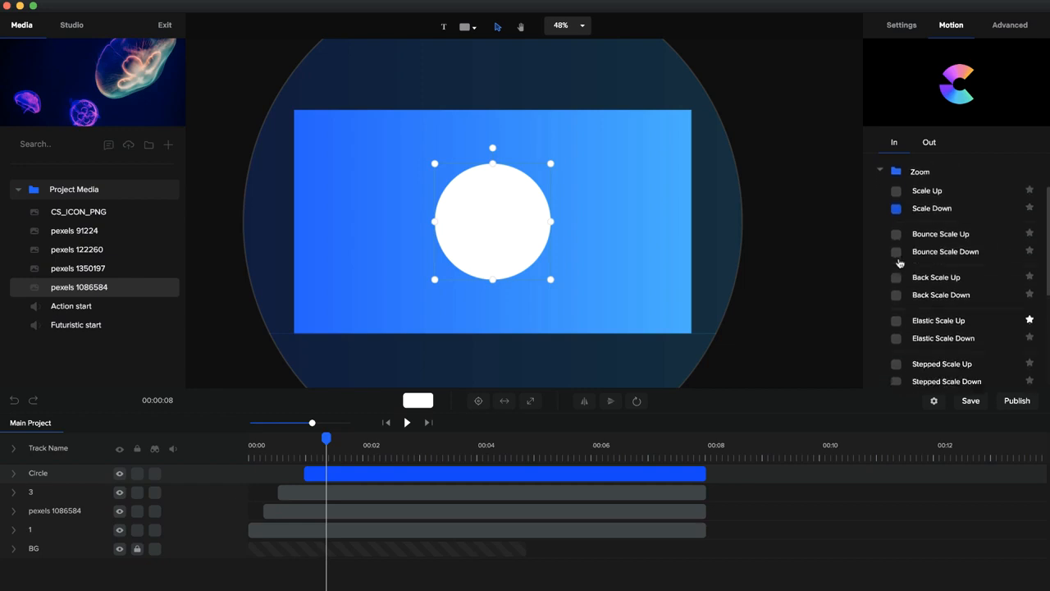
pyautogui.click(896, 294)
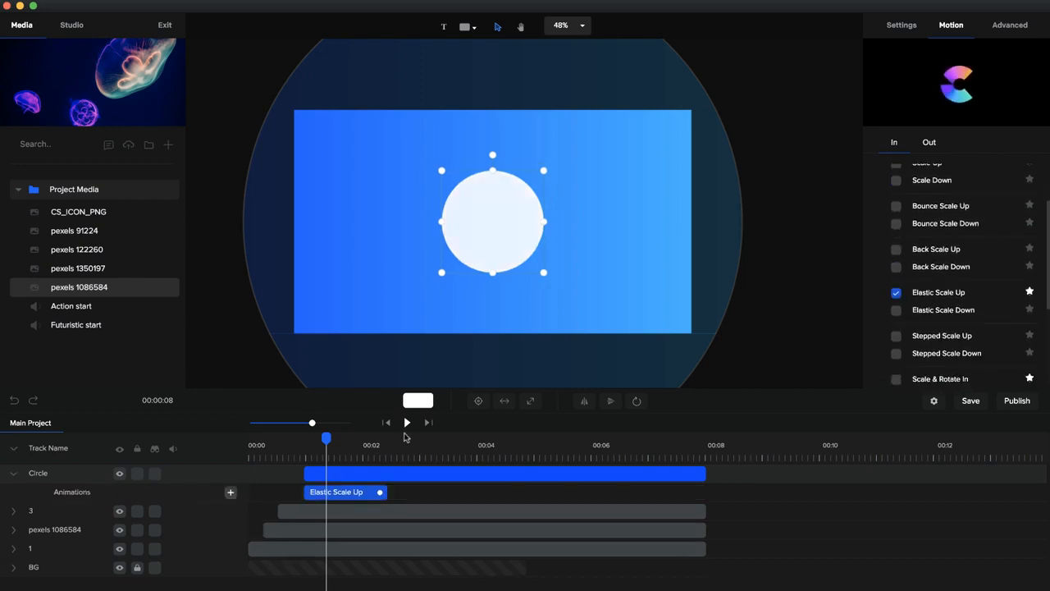
pyautogui.rightClick(328, 494)
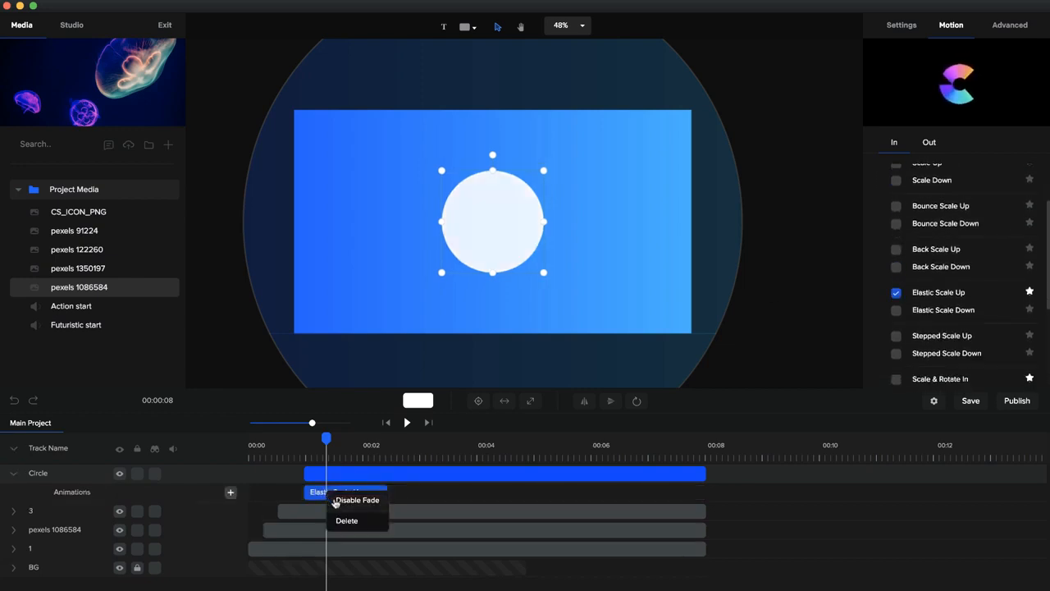
pyautogui.click(337, 500)
# Step: Preview an earlier start for the white circle track, and settle its start at about 1 second
pyautogui.click(311, 472)
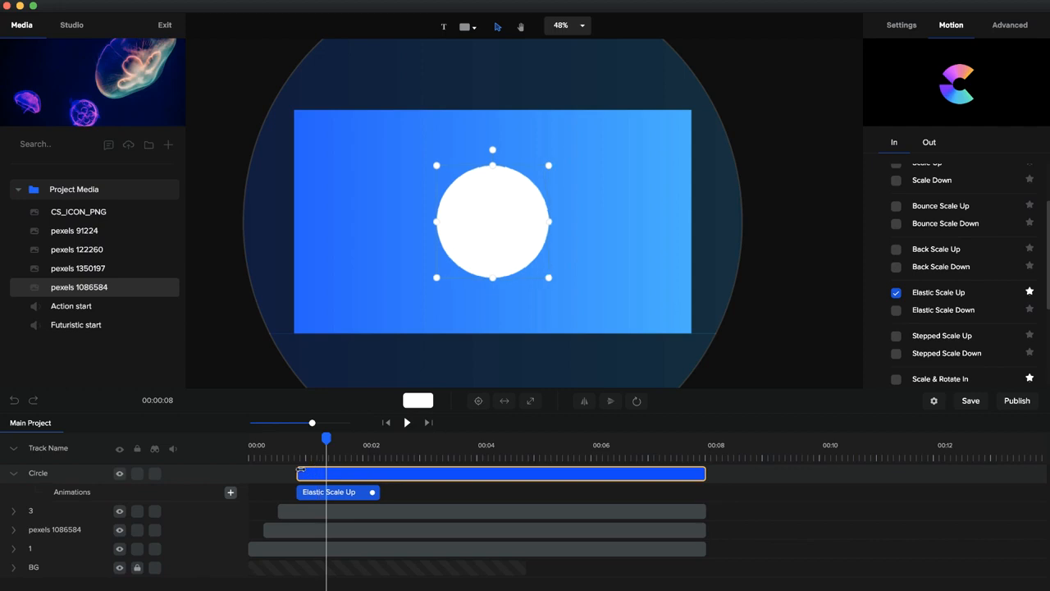
pyautogui.click(405, 418)
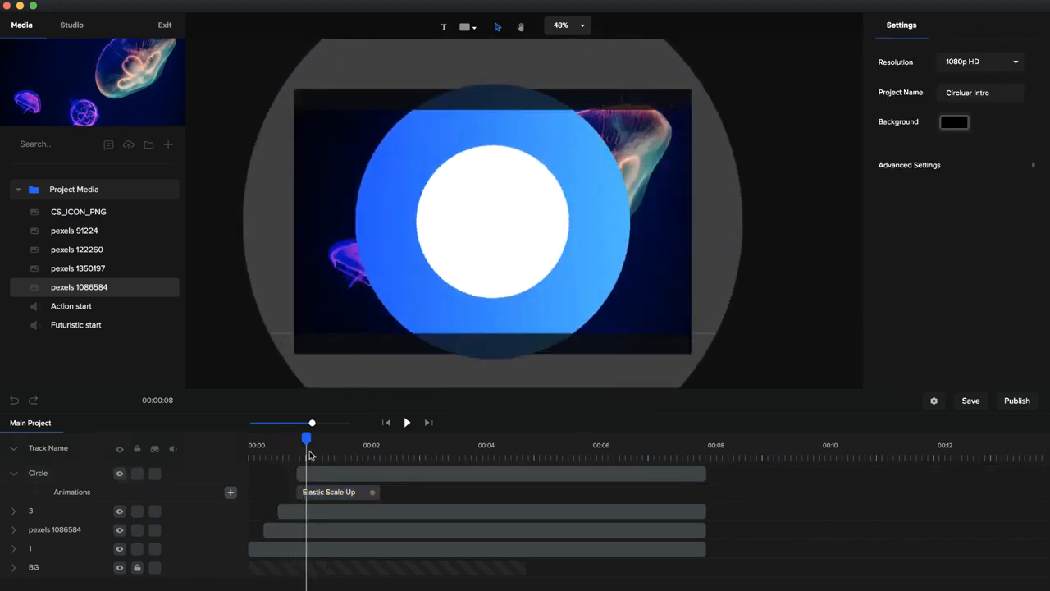
pyautogui.moveTo(300, 473); pyautogui.dragTo(371, 437)
pyautogui.click(310, 470)
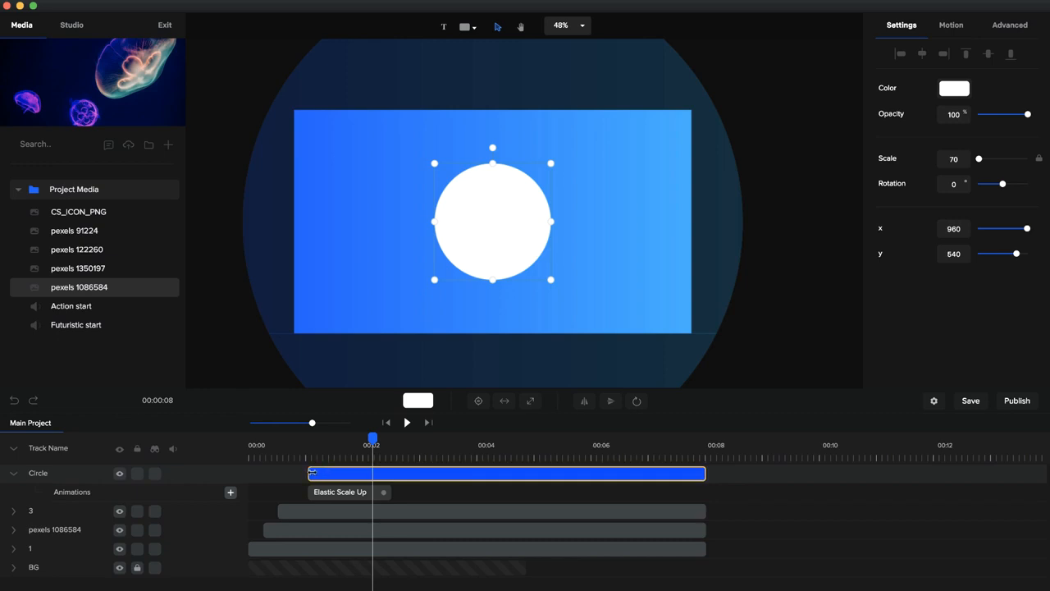
# Step: Nudge the white circle track's start slightly later, and place the CS_ICON_PNG logo in the middle of the circle at scale 93
pyautogui.moveTo(311, 472); pyautogui.dragTo(313, 473)
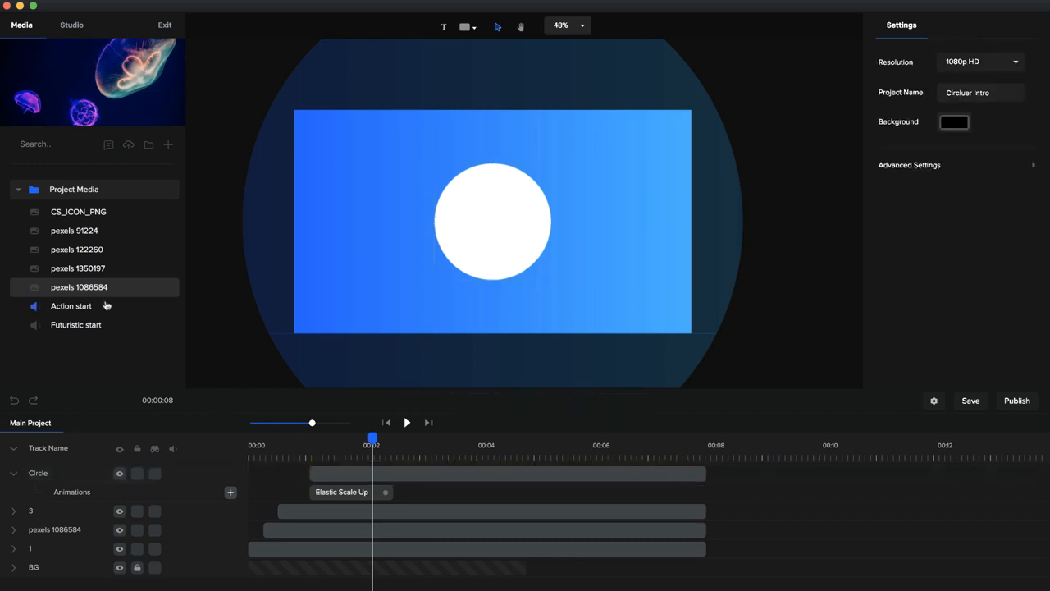
pyautogui.click(80, 213)
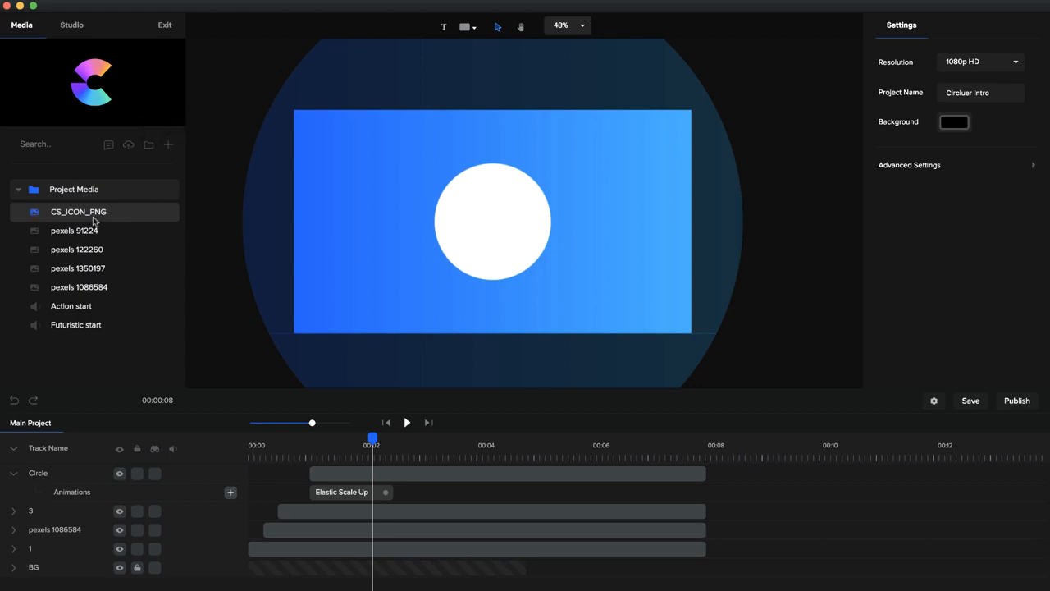
pyautogui.moveTo(74, 215); pyautogui.dragTo(452, 209)
pyautogui.moveTo(598, 254); pyautogui.dragTo(503, 198)
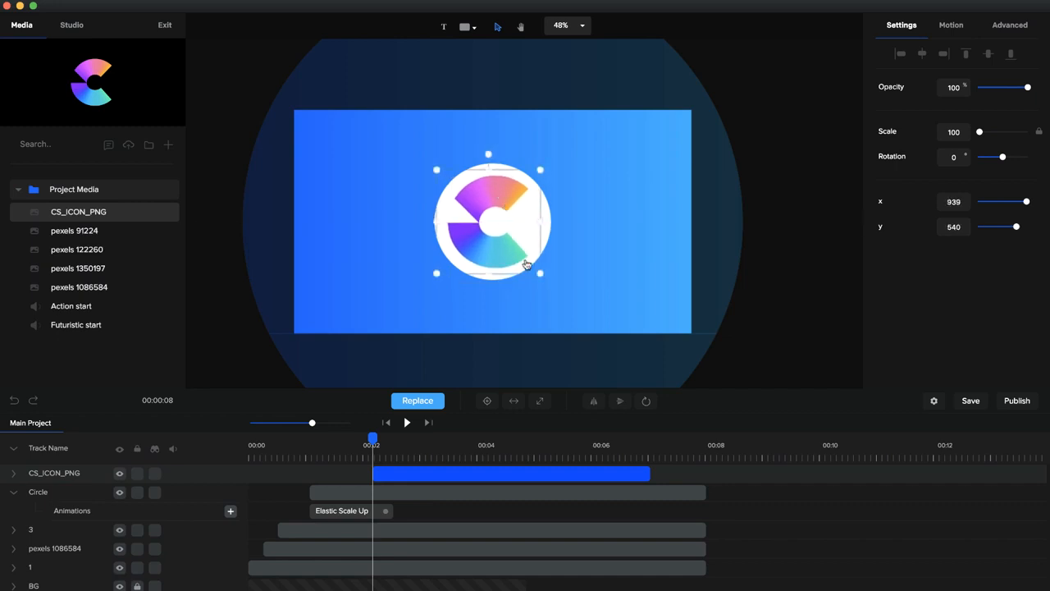
pyautogui.moveTo(542, 275); pyautogui.dragTo(503, 250)
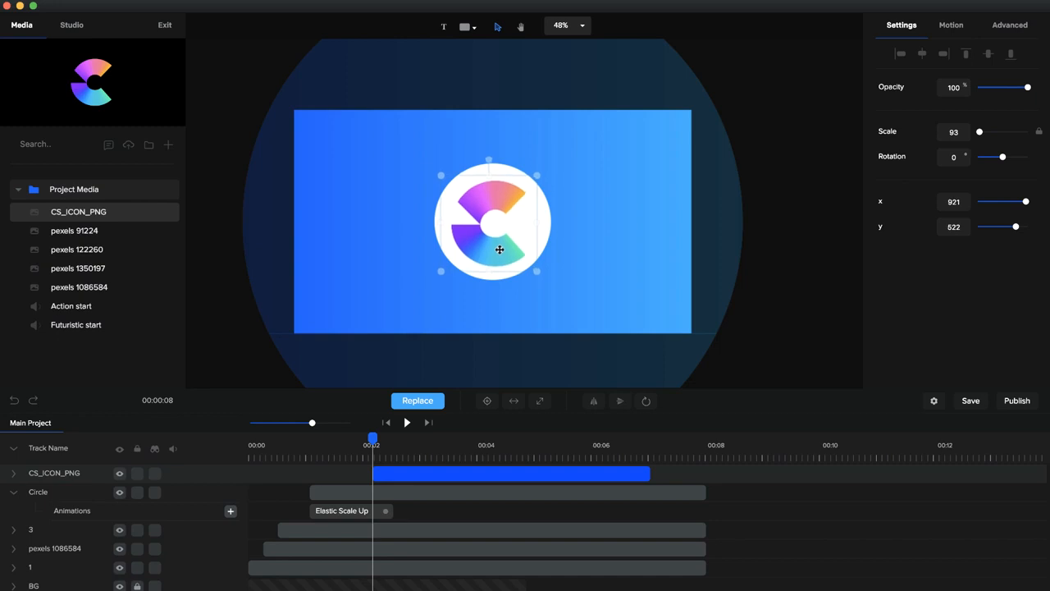
pyautogui.moveTo(498, 248); pyautogui.dragTo(500, 249)
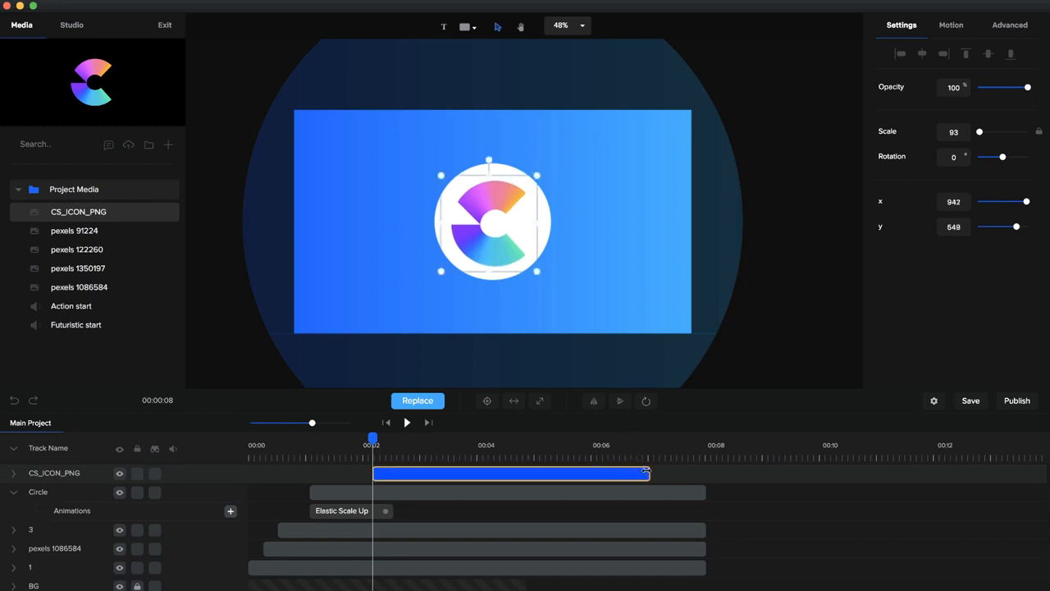
# Step: Match the logo track's start and end to the white circle track and apply the Elastic Scale Up entrance motion to it
pyautogui.moveTo(646, 473); pyautogui.dragTo(706, 472)
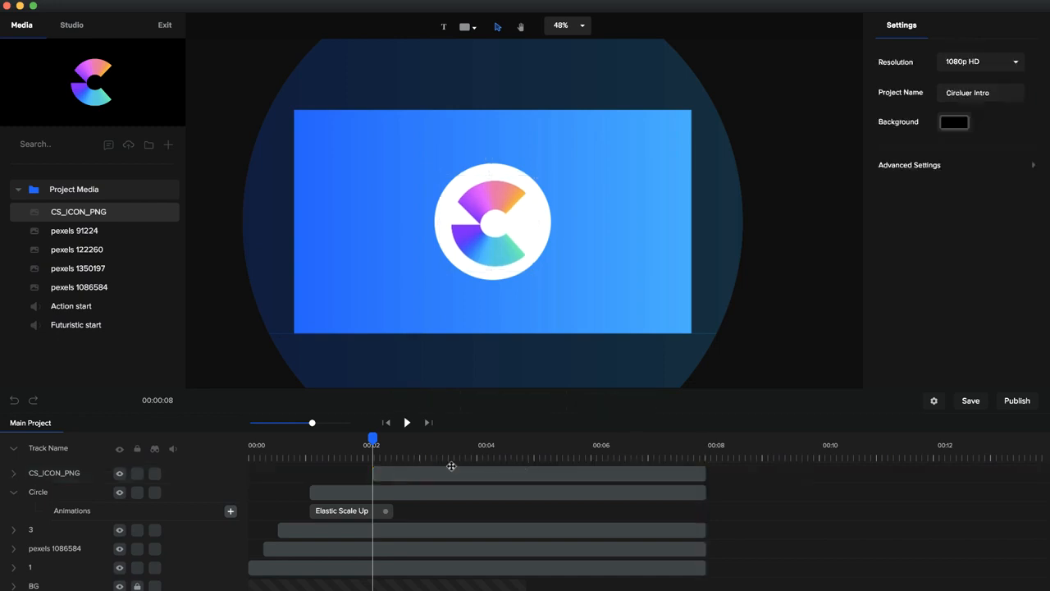
pyautogui.moveTo(373, 466); pyautogui.dragTo(311, 472)
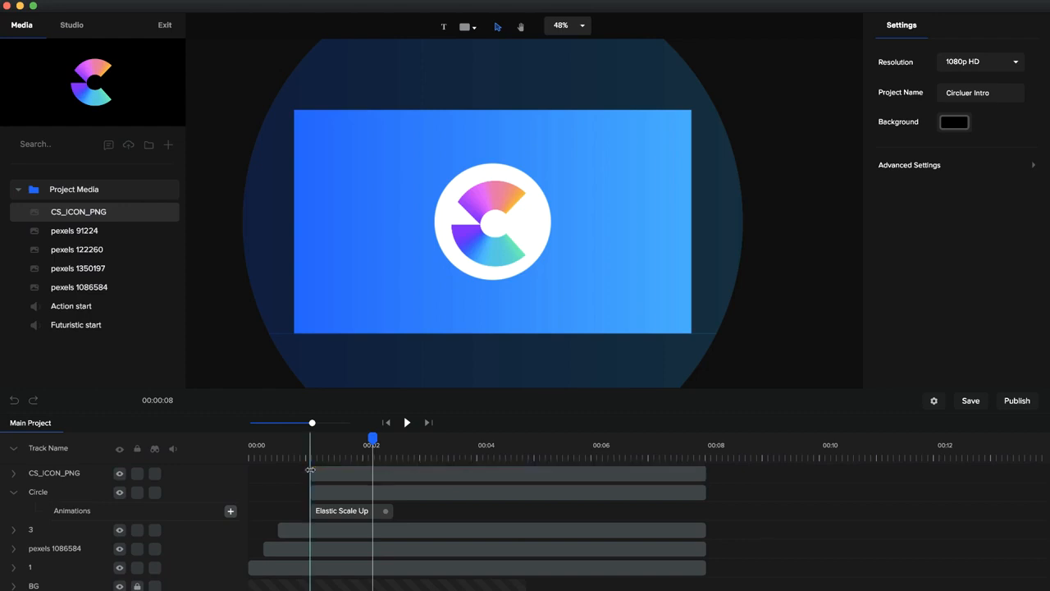
pyautogui.click(331, 473)
pyautogui.click(953, 25)
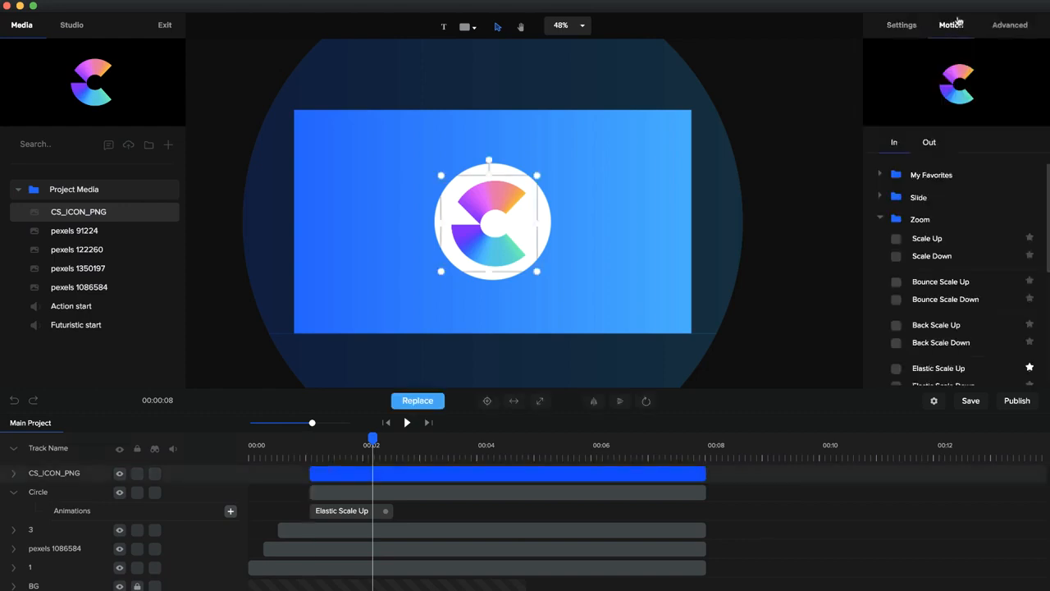
pyautogui.scroll(-3, 903, 222)
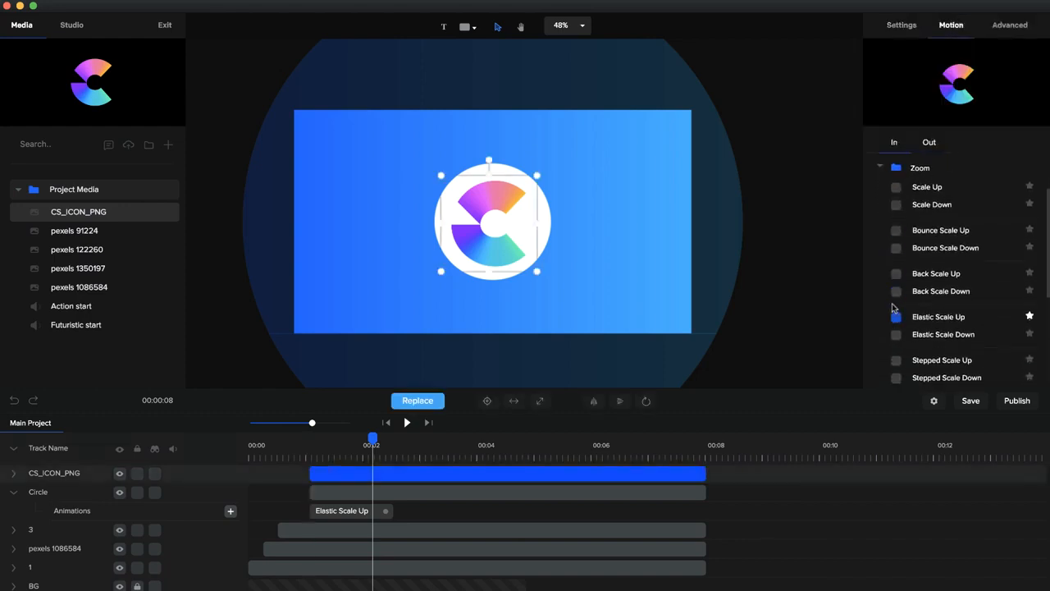
pyautogui.click(896, 318)
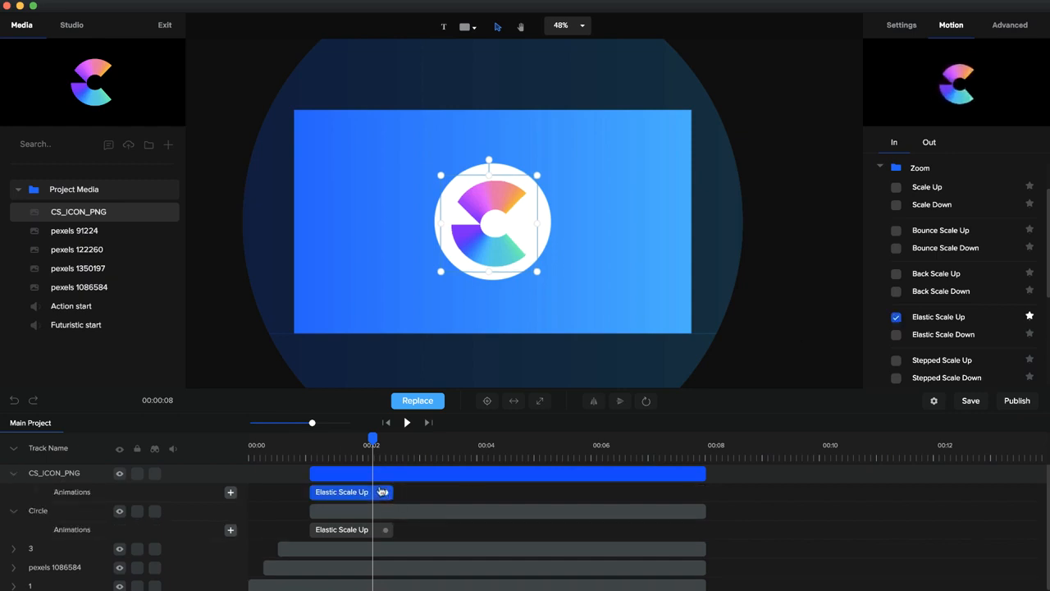
# Step: Preview the intro from the beginning and check the logo and white circle entrance at just over 1 second
pyautogui.click(387, 423)
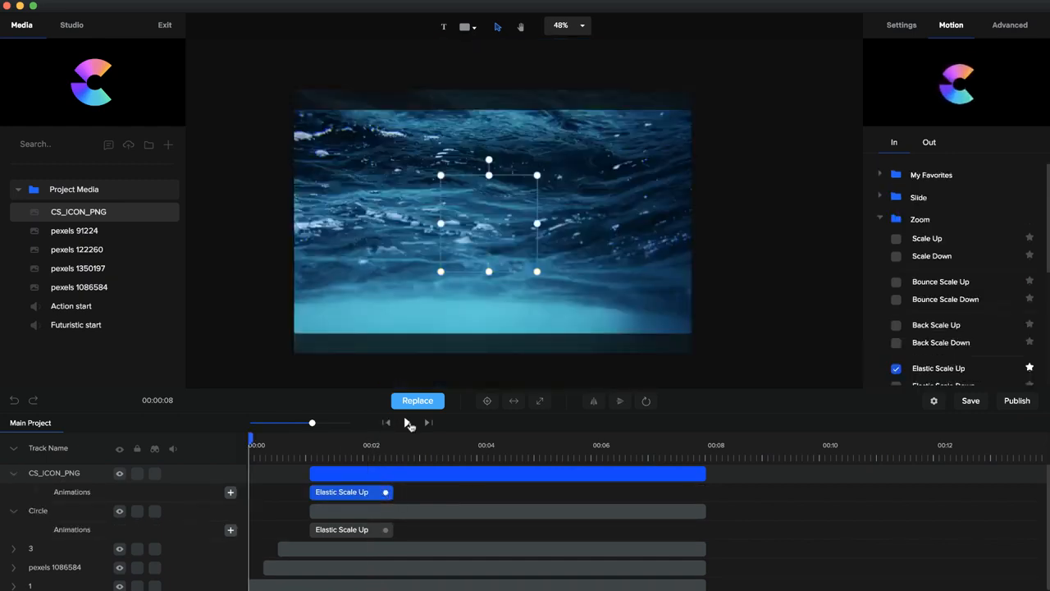
pyautogui.click(407, 422)
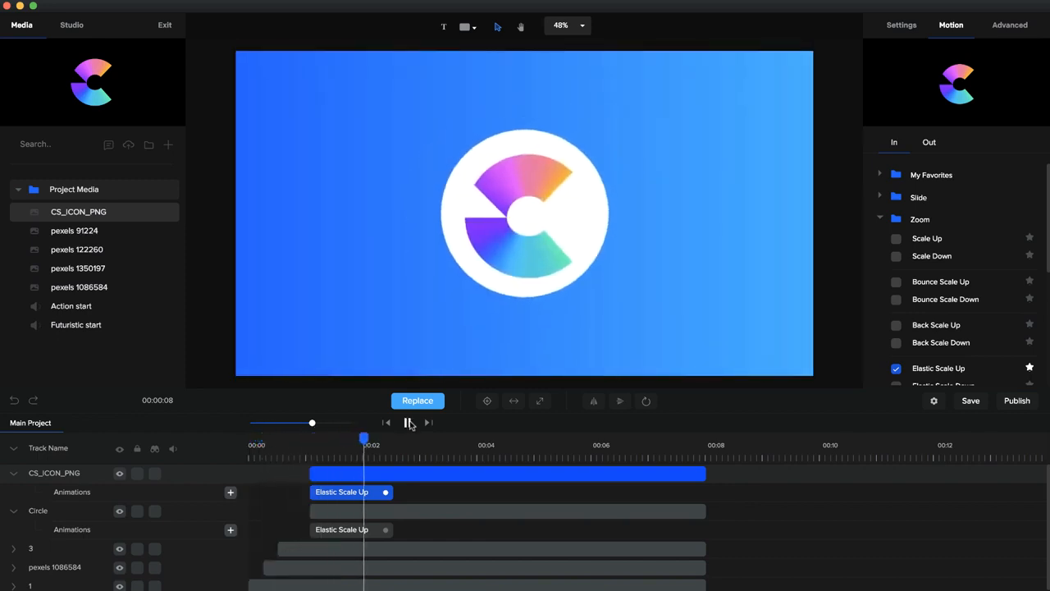
pyautogui.click(408, 423)
pyautogui.click(319, 445)
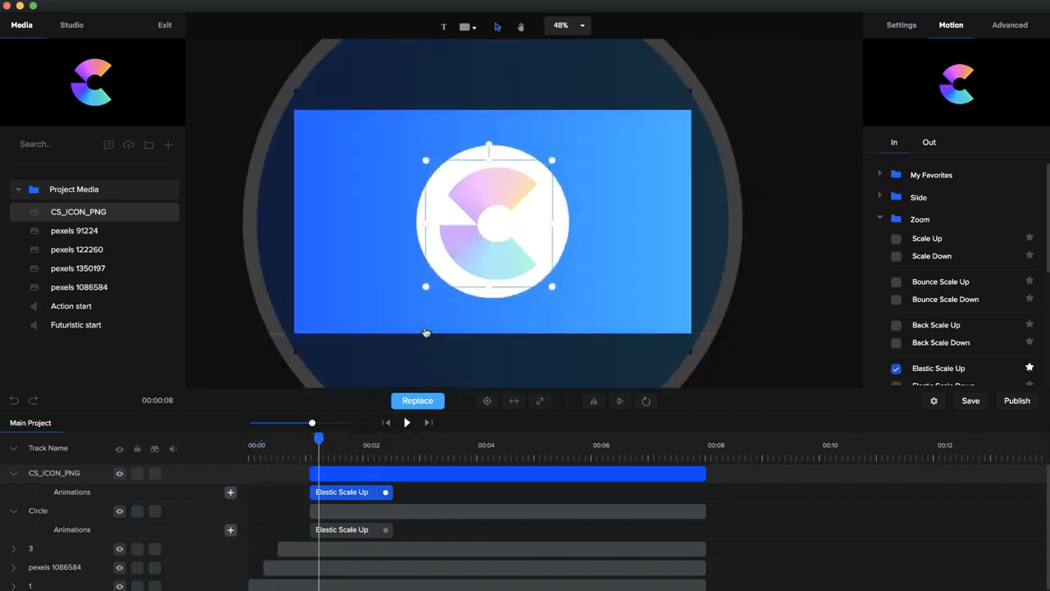
# Step: Try a later start of about 1.3 seconds for both the white circle and logo tracks, and play the intro
pyautogui.click(311, 510)
pyautogui.moveTo(311, 510); pyautogui.dragTo(328, 510)
pyautogui.click(311, 473)
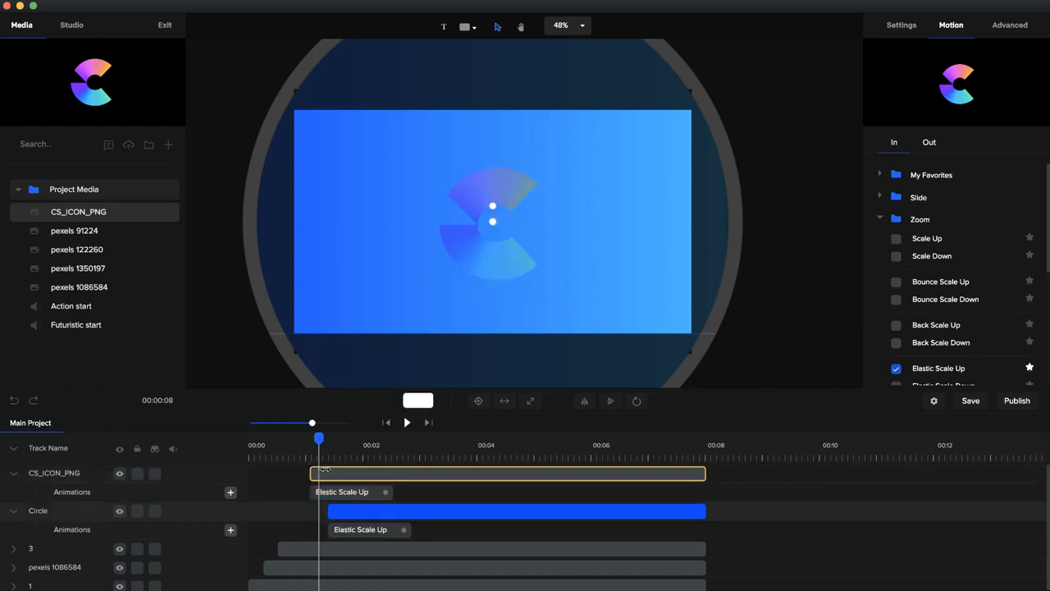
pyautogui.moveTo(325, 469); pyautogui.dragTo(328, 473)
pyautogui.click(387, 422)
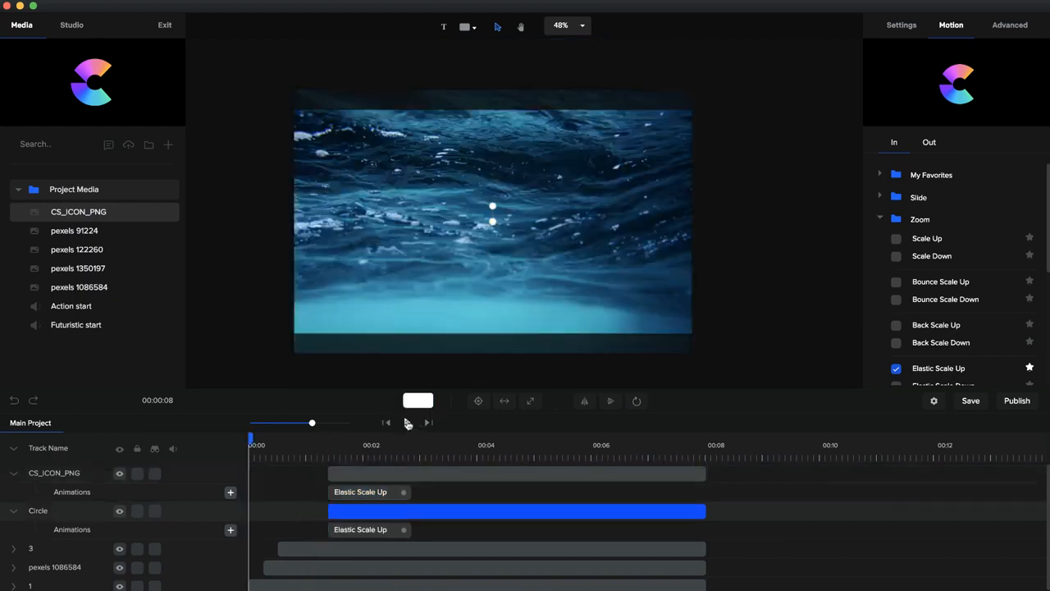
pyautogui.click(408, 423)
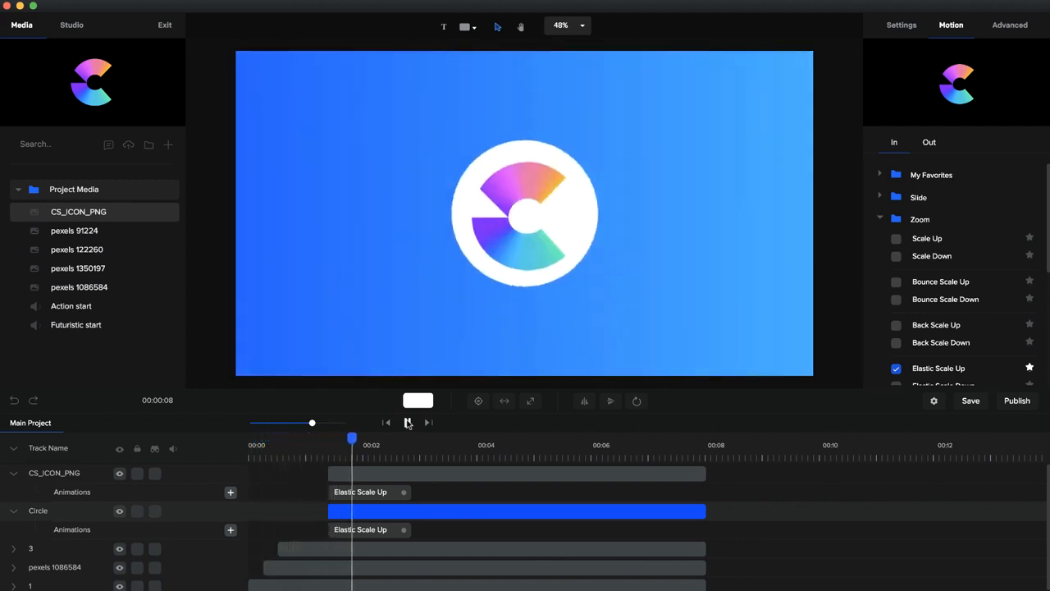
pyautogui.click(408, 422)
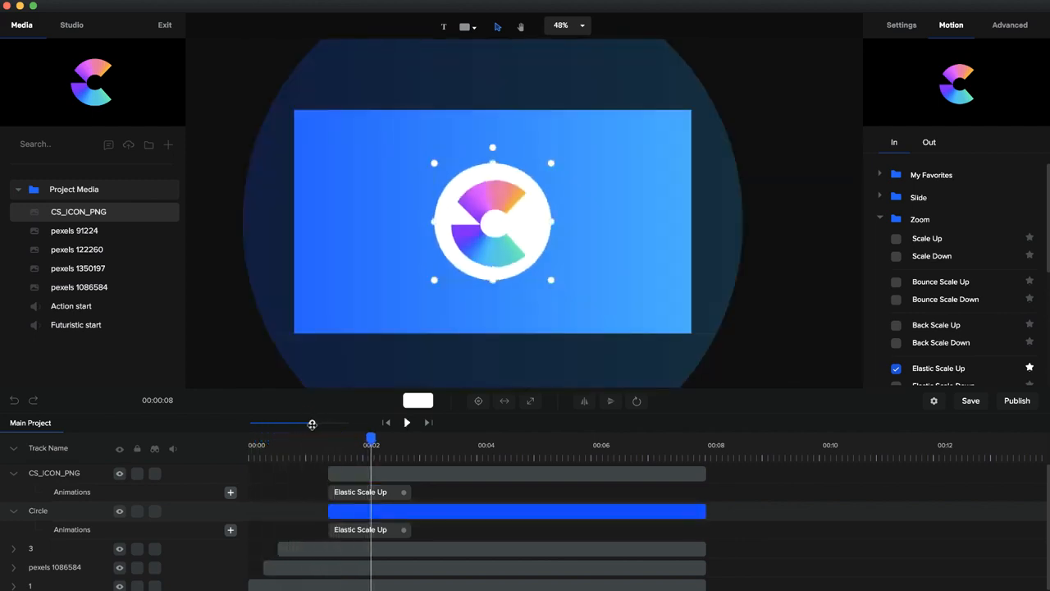
# Step: Start the white circle and logo tracks together just after 1 second and preview the intro
pyautogui.moveTo(312, 423); pyautogui.dragTo(322, 424)
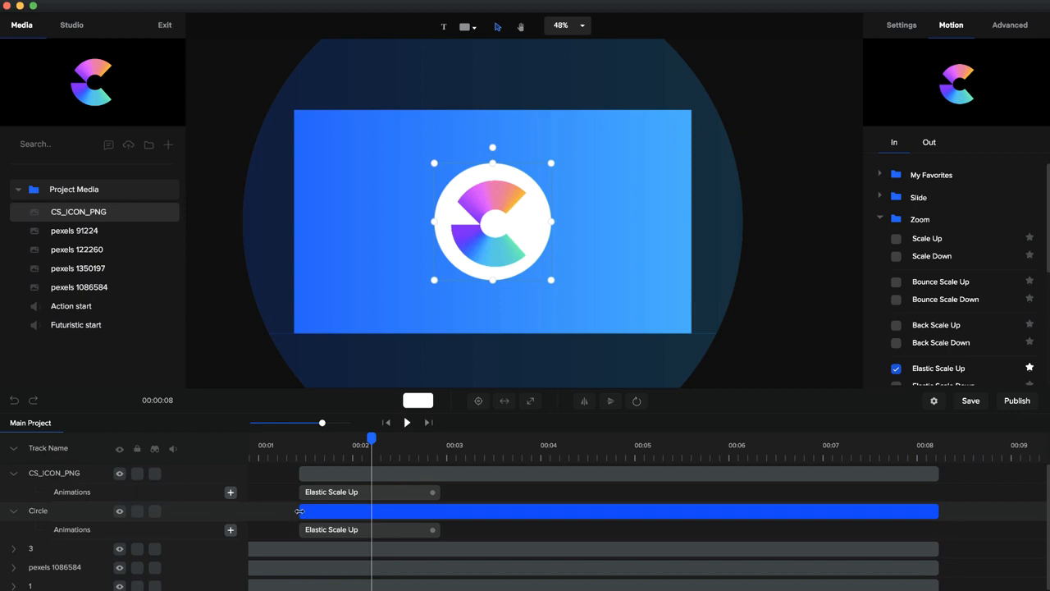
pyautogui.moveTo(300, 510); pyautogui.dragTo(277, 476)
pyautogui.click(408, 422)
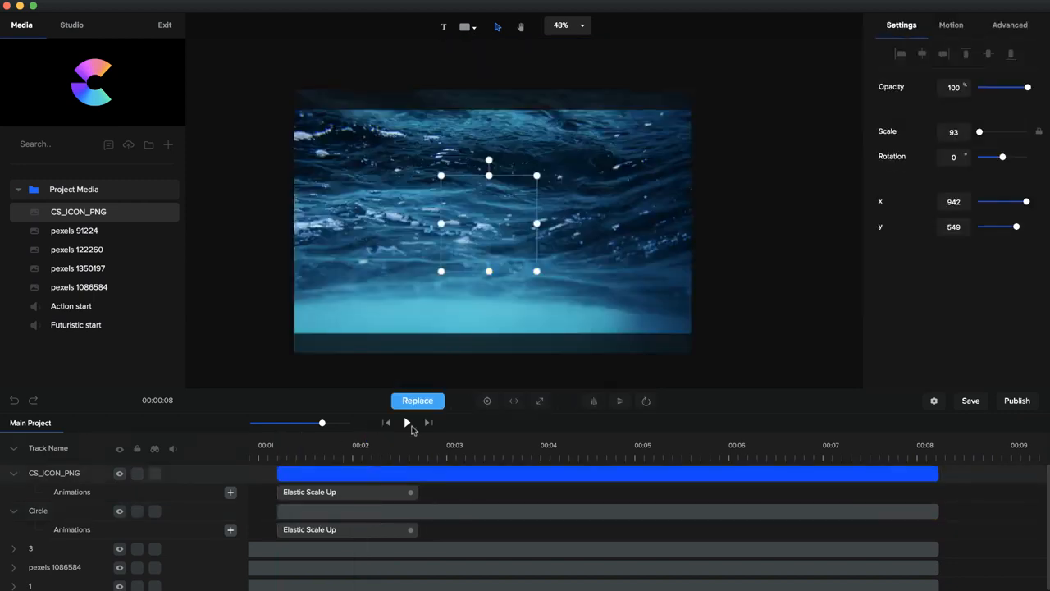
pyautogui.click(407, 423)
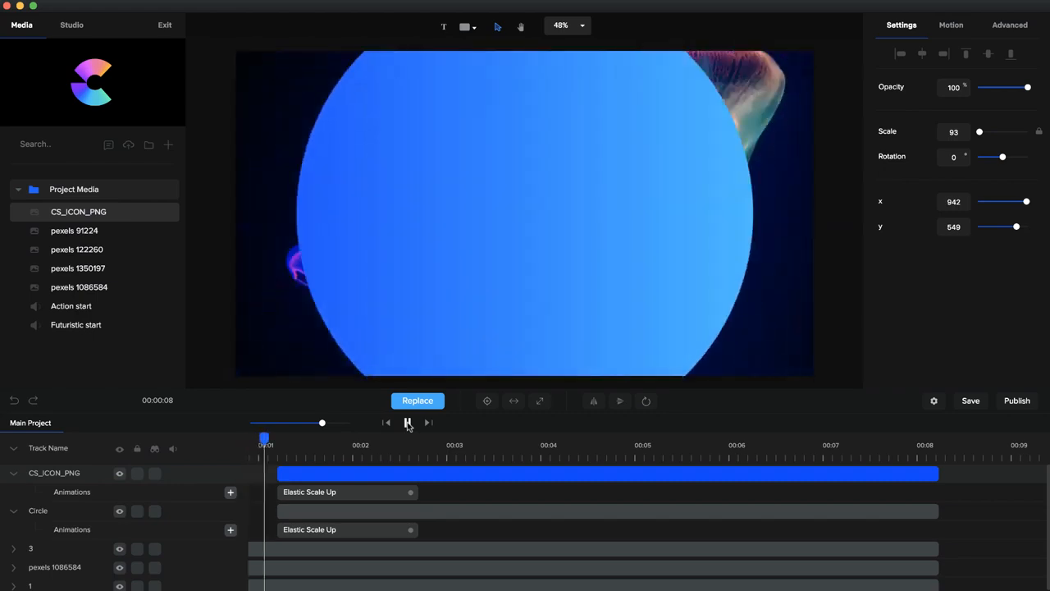
pyautogui.click(407, 422)
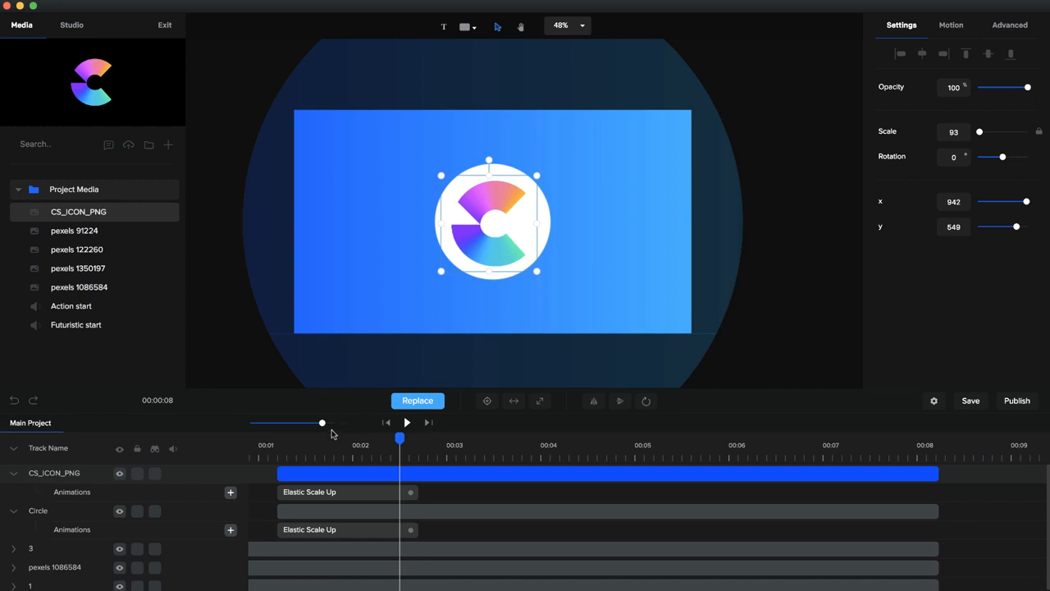
# Step: Shorten the logo and white circle tracks so both end at about 4 seconds
pyautogui.moveTo(322, 423); pyautogui.dragTo(315, 422)
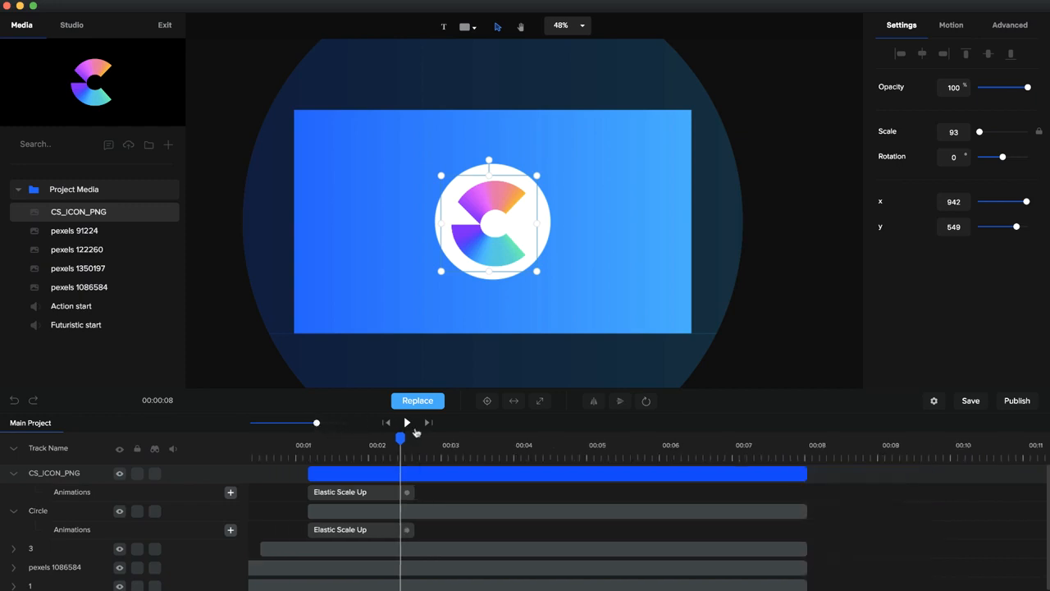
pyautogui.click(473, 444)
pyautogui.click(502, 451)
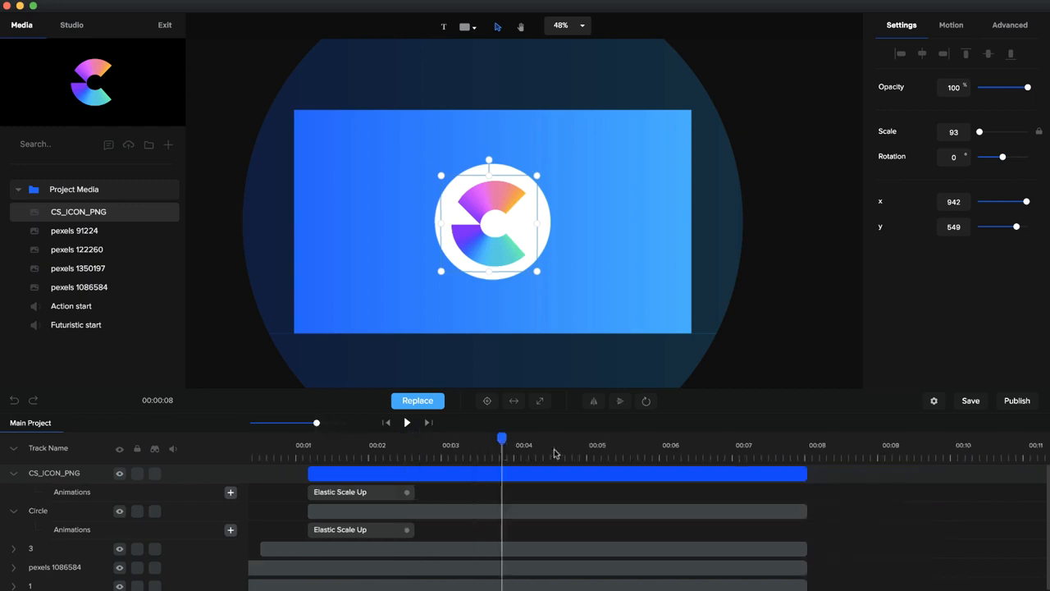
pyautogui.moveTo(804, 472); pyautogui.dragTo(528, 478)
pyautogui.moveTo(806, 511); pyautogui.dragTo(535, 509)
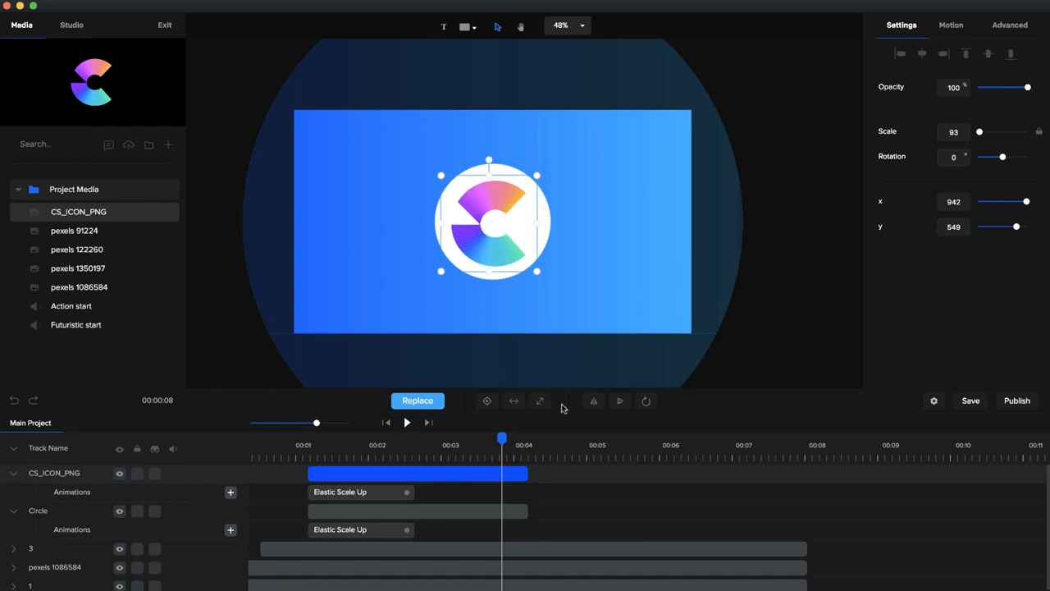
# Step: Apply the Back Slide Bottom exit motion from the Slide group to the logo
pyautogui.click(962, 33)
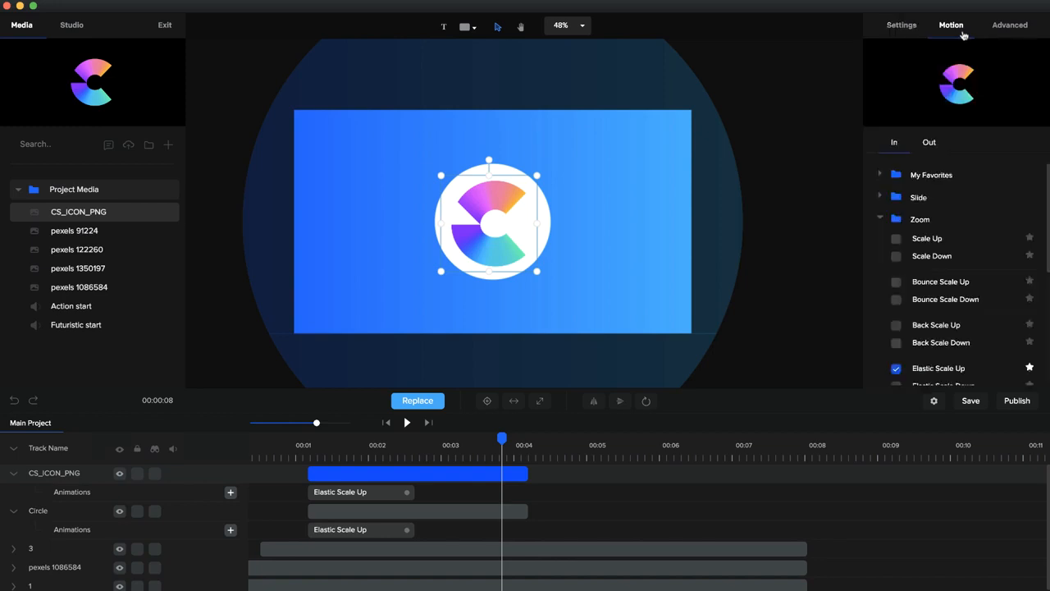
pyautogui.click(886, 218)
pyautogui.click(883, 199)
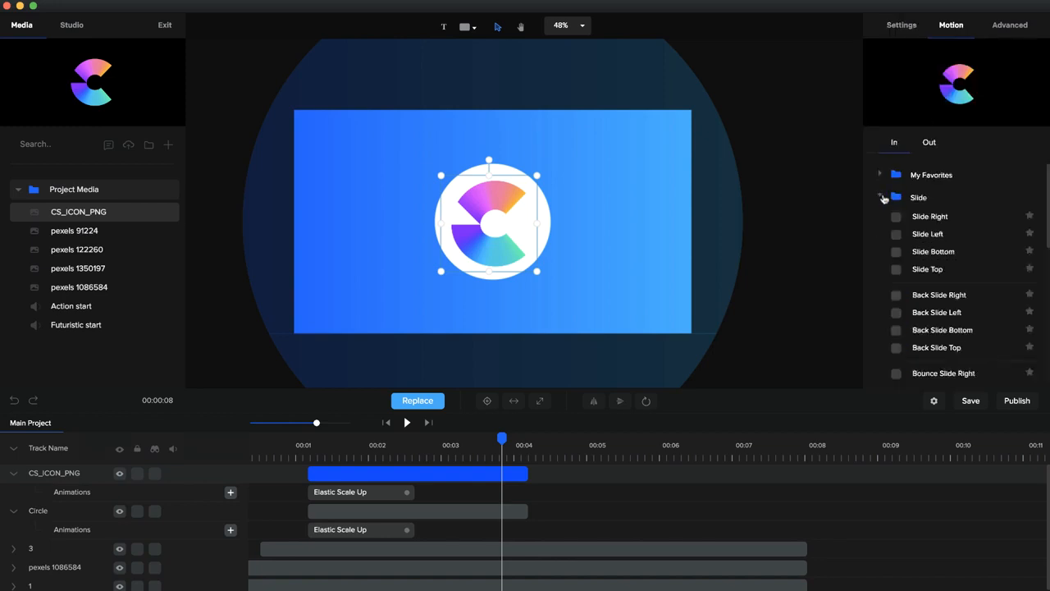
pyautogui.scroll(-1, 894, 299)
pyautogui.click(918, 282)
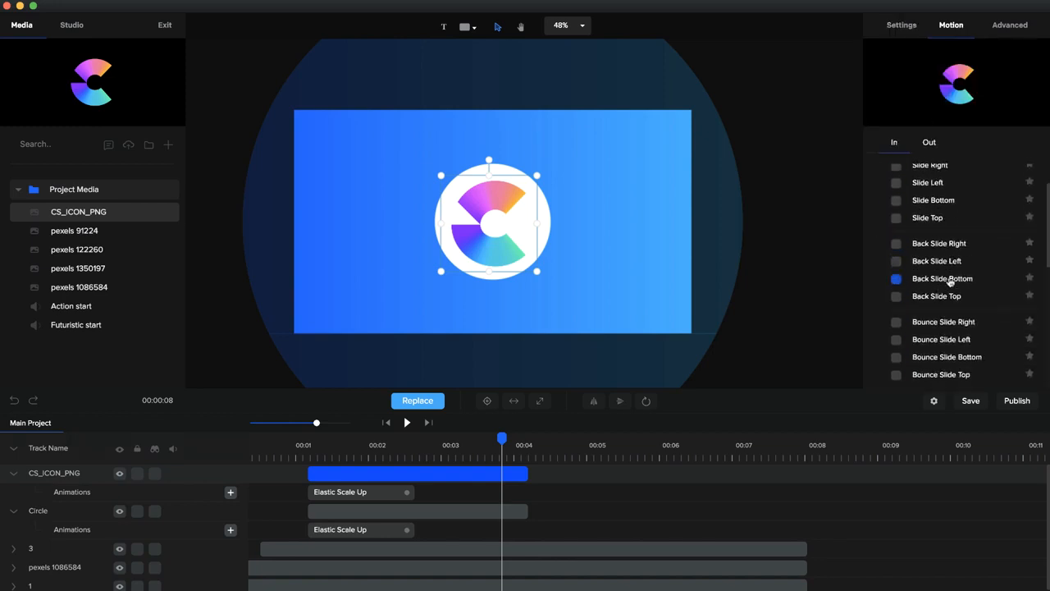
pyautogui.click(929, 143)
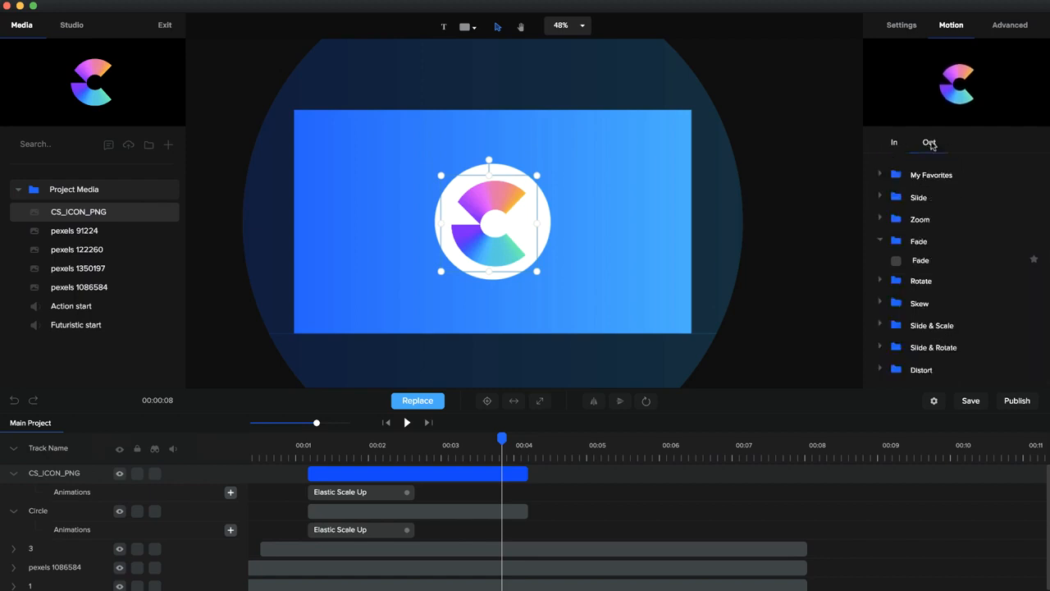
pyautogui.click(884, 197)
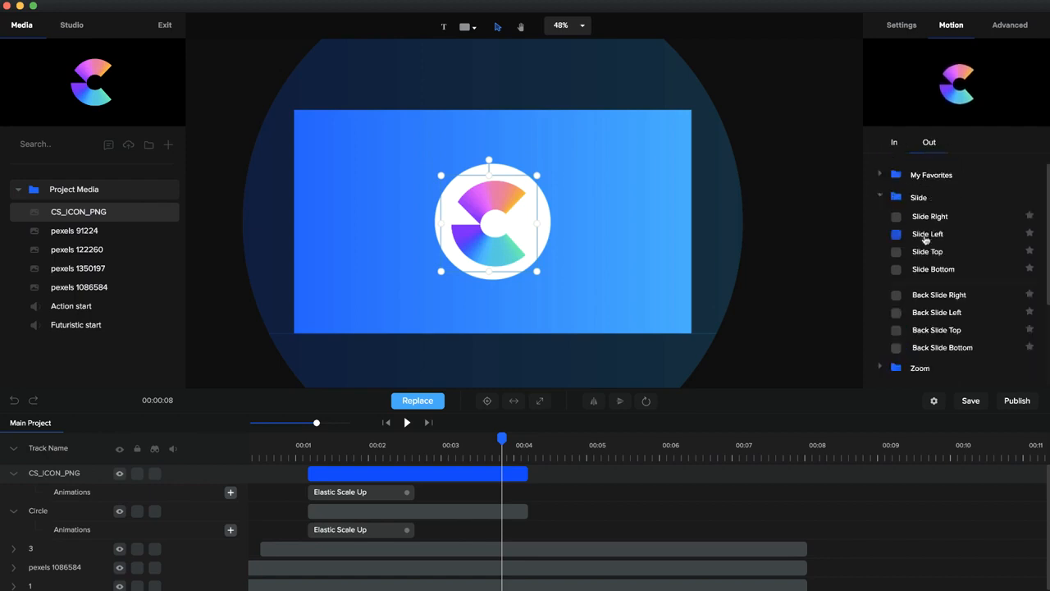
pyautogui.scroll(-1, 899, 236)
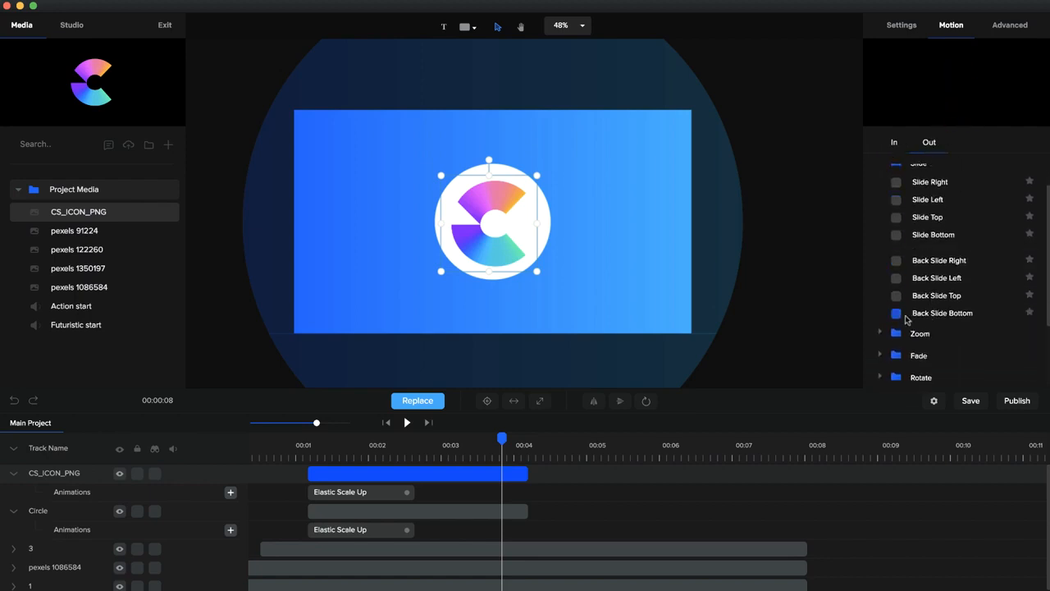
pyautogui.click(896, 315)
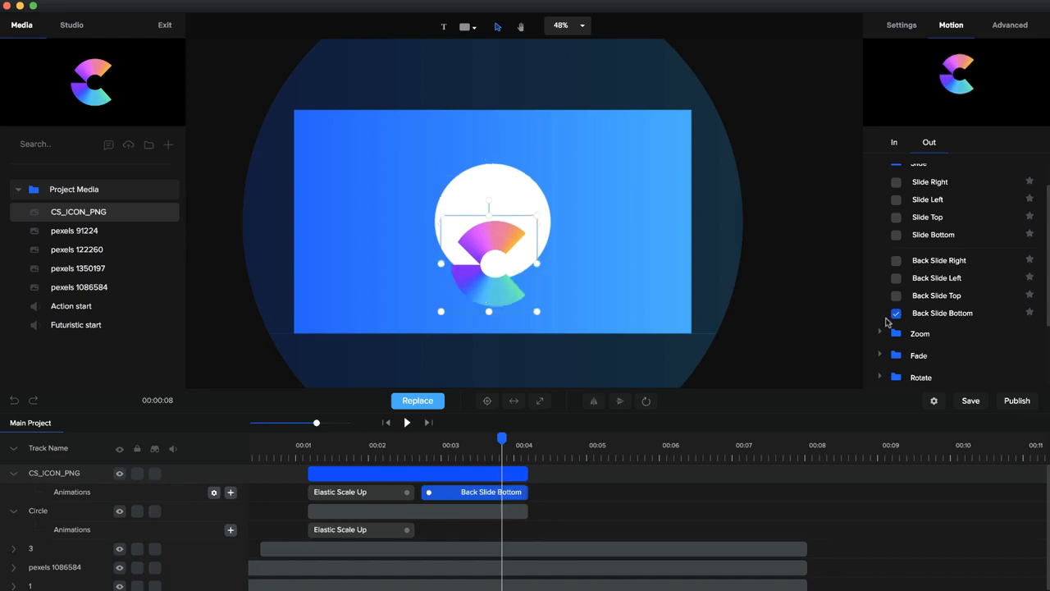
# Step: Apply the same Back Slide Bottom exit motion to the white circle
pyautogui.click(513, 511)
pyautogui.scroll(-1, 935, 275)
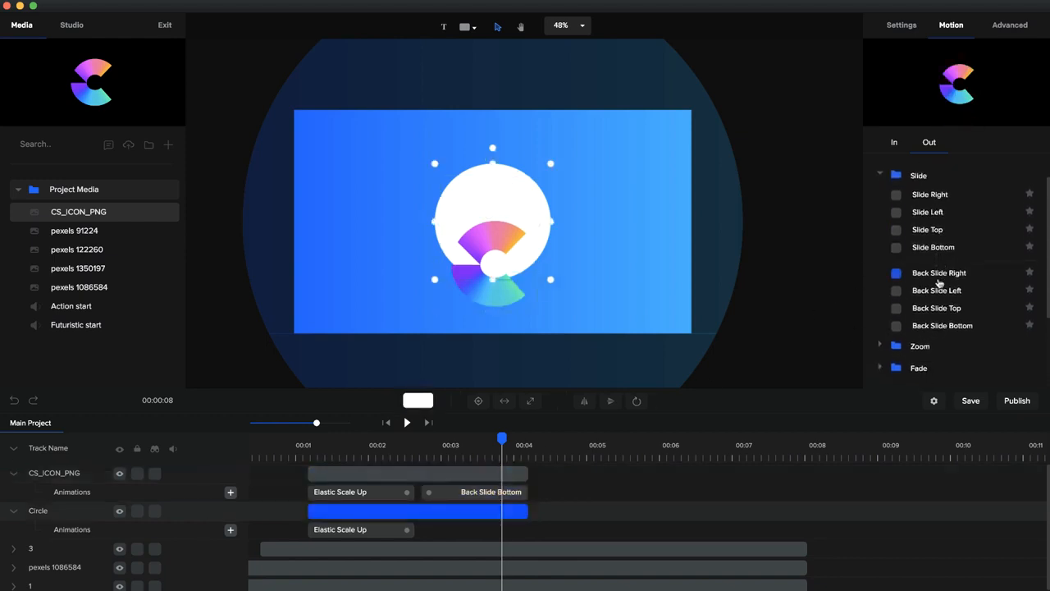
pyautogui.click(897, 315)
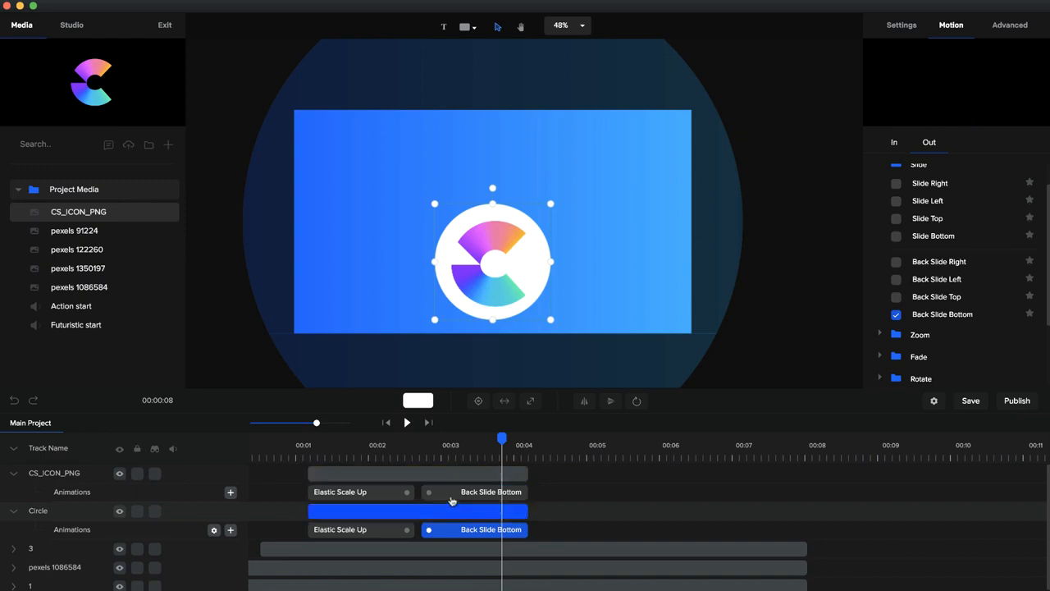
# Step: Extend the logo and white circle tracks to end at about 4.5 seconds, and preview their entrance and exit
pyautogui.moveTo(522, 472); pyautogui.dragTo(558, 473)
pyautogui.moveTo(551, 514); pyautogui.dragTo(558, 514)
pyautogui.click(282, 441)
pyautogui.click(406, 423)
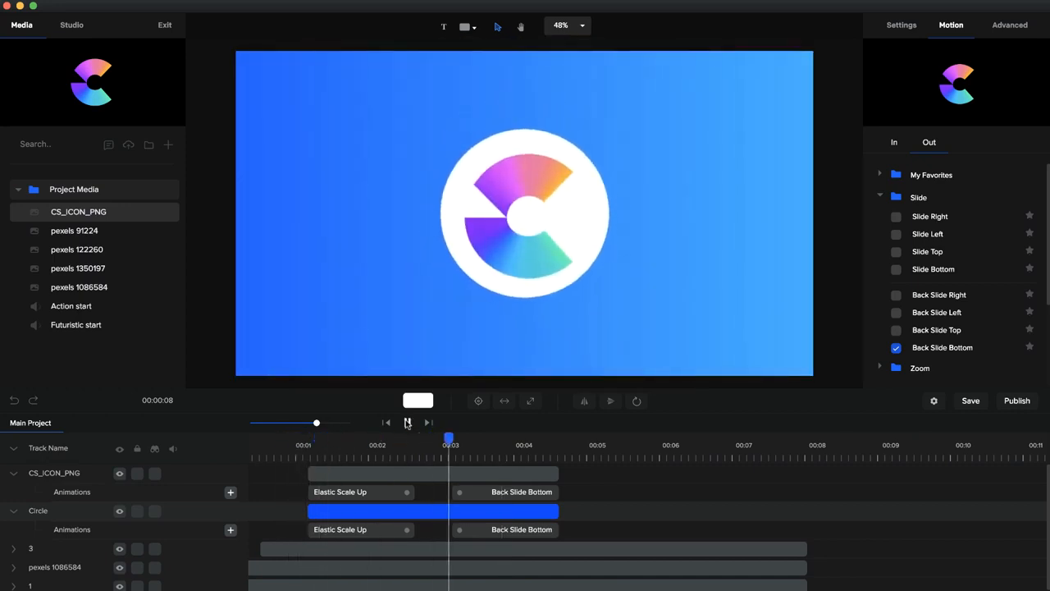
pyautogui.click(406, 422)
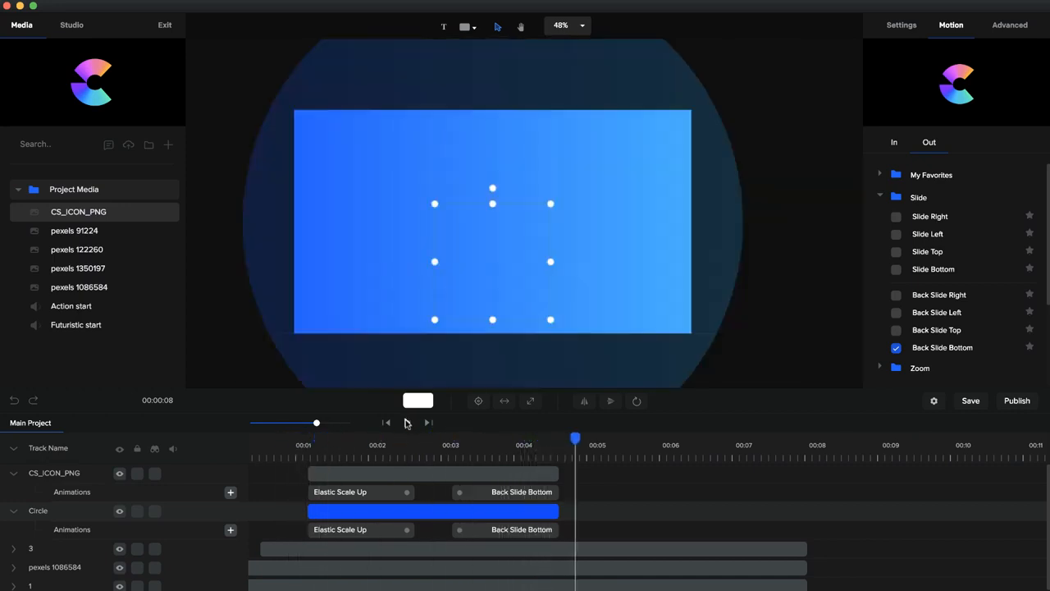
# Step: Shorten the Back Slide Bottom exit animations of the white circle and the logo so both start at about 3.3 seconds
pyautogui.click(458, 530)
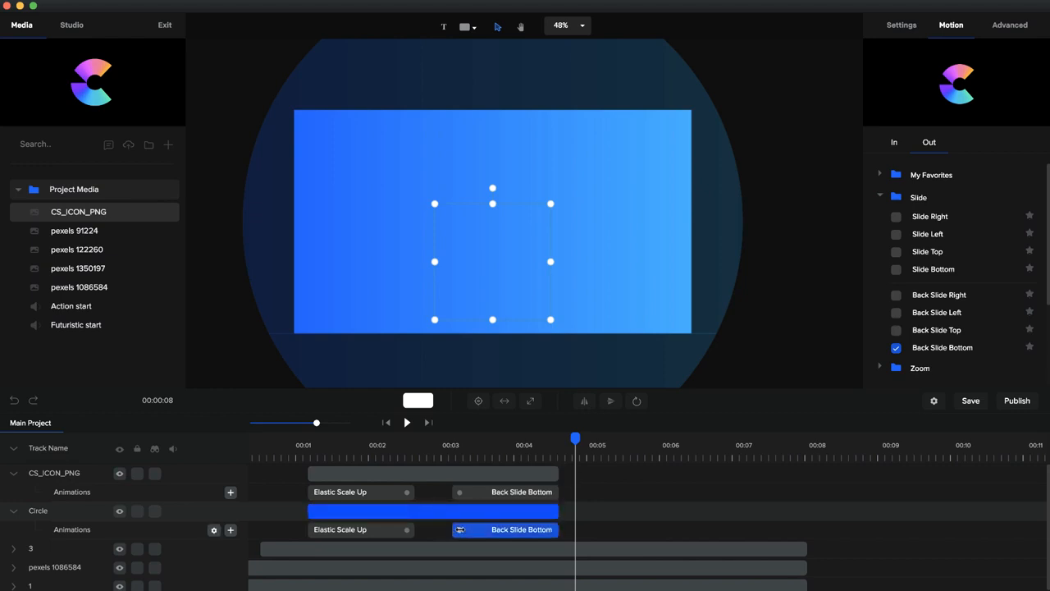
pyautogui.moveTo(478, 529); pyautogui.dragTo(499, 529)
pyautogui.click(460, 496)
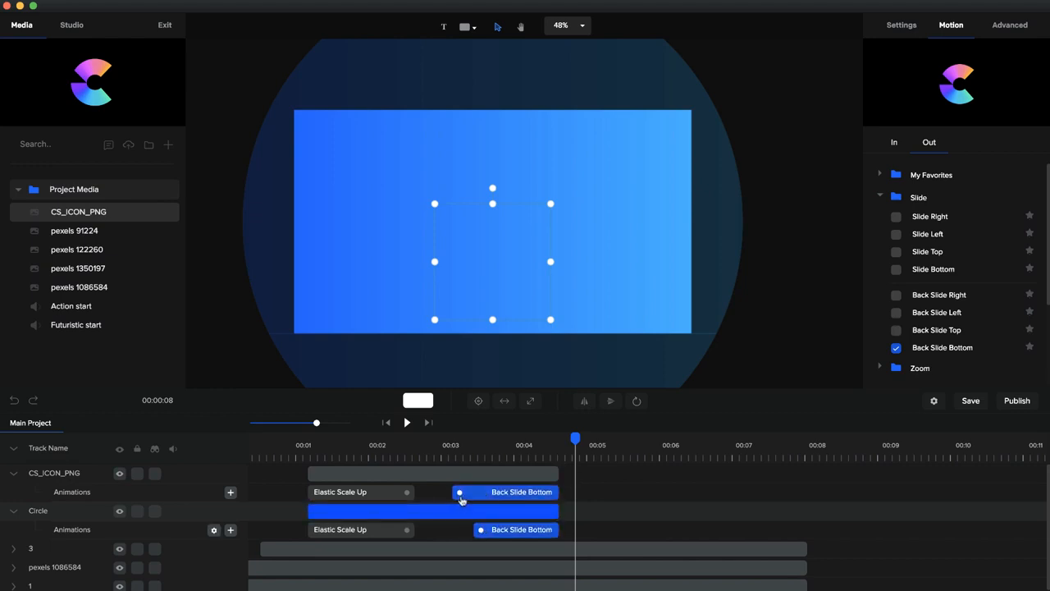
pyautogui.moveTo(461, 493); pyautogui.dragTo(481, 496)
# Step: Add a text element reading "CreateStudio" at about 3.2 seconds, just before the logo starts its exit
pyautogui.click(486, 452)
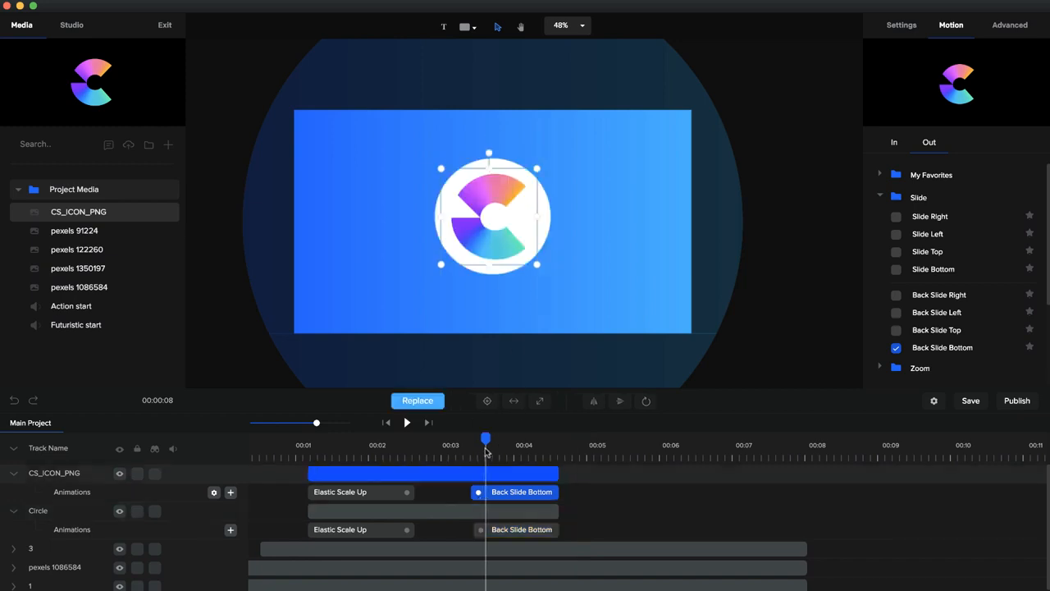
pyautogui.moveTo(486, 443); pyautogui.dragTo(469, 443)
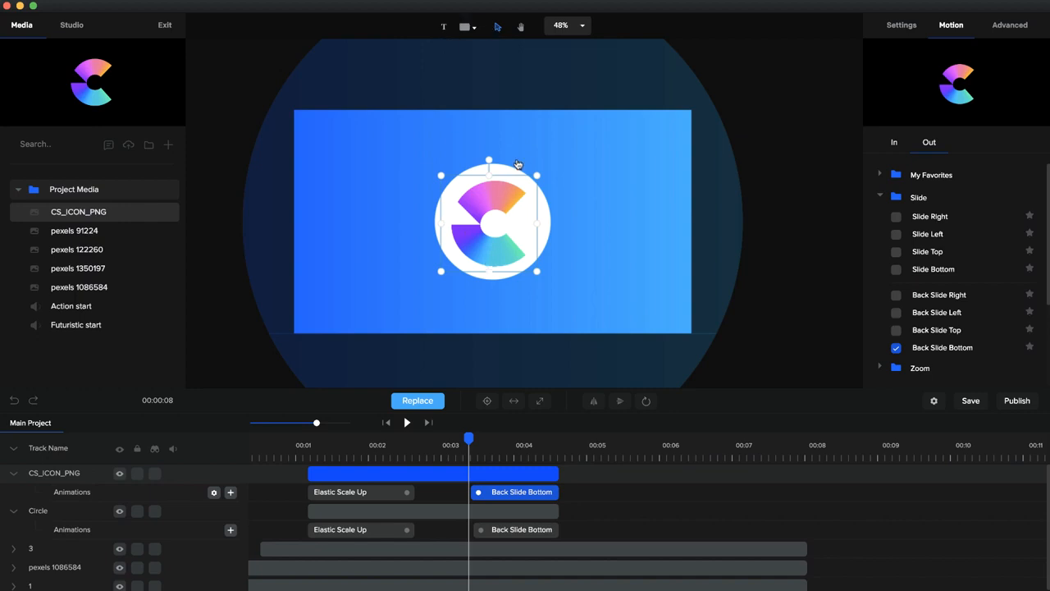
pyautogui.click(443, 27)
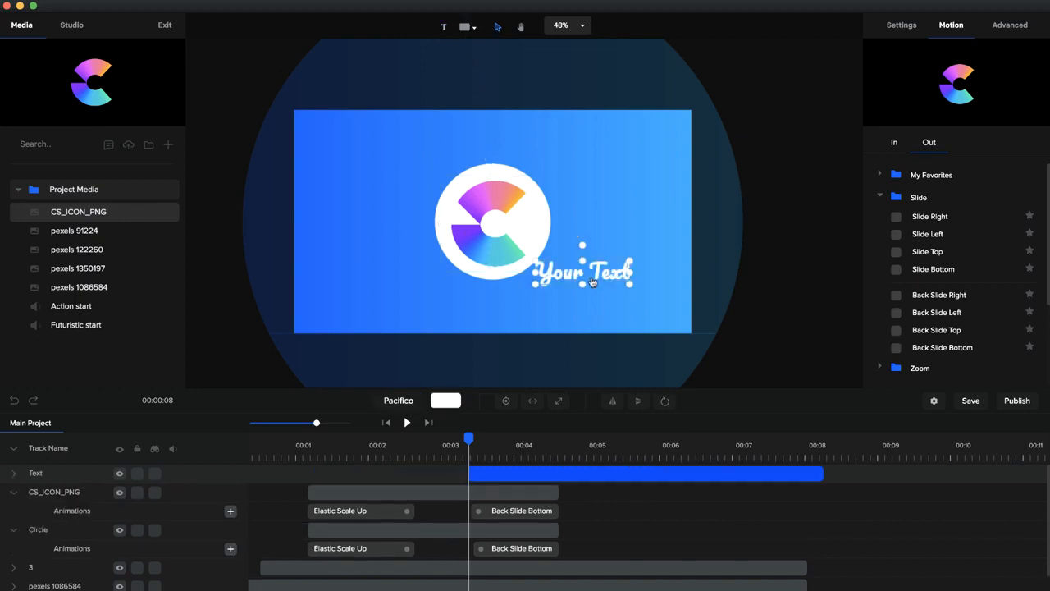
pyautogui.write('C')
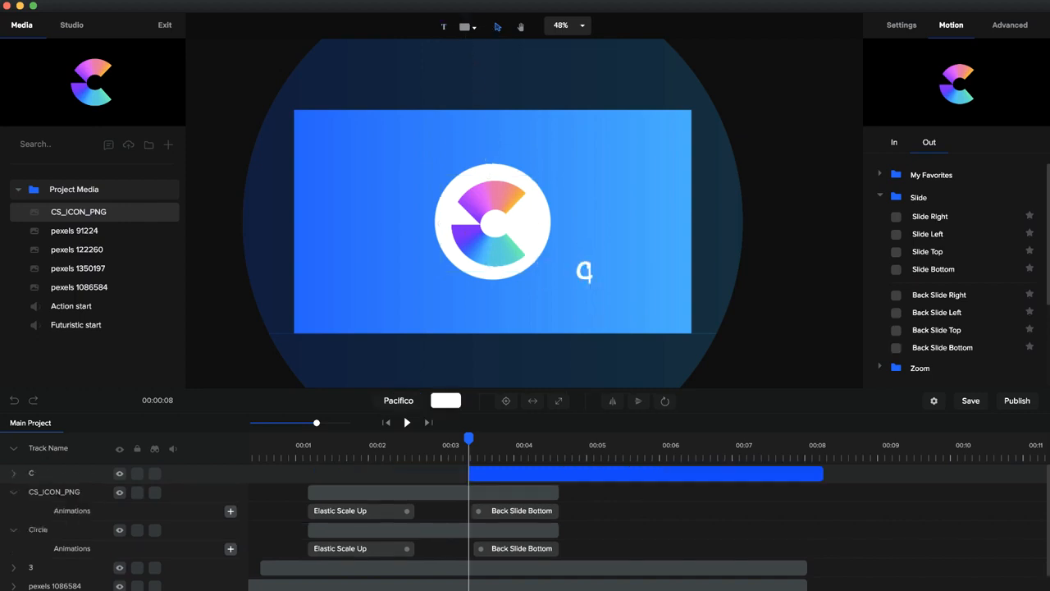
pyautogui.write('reateStudio')
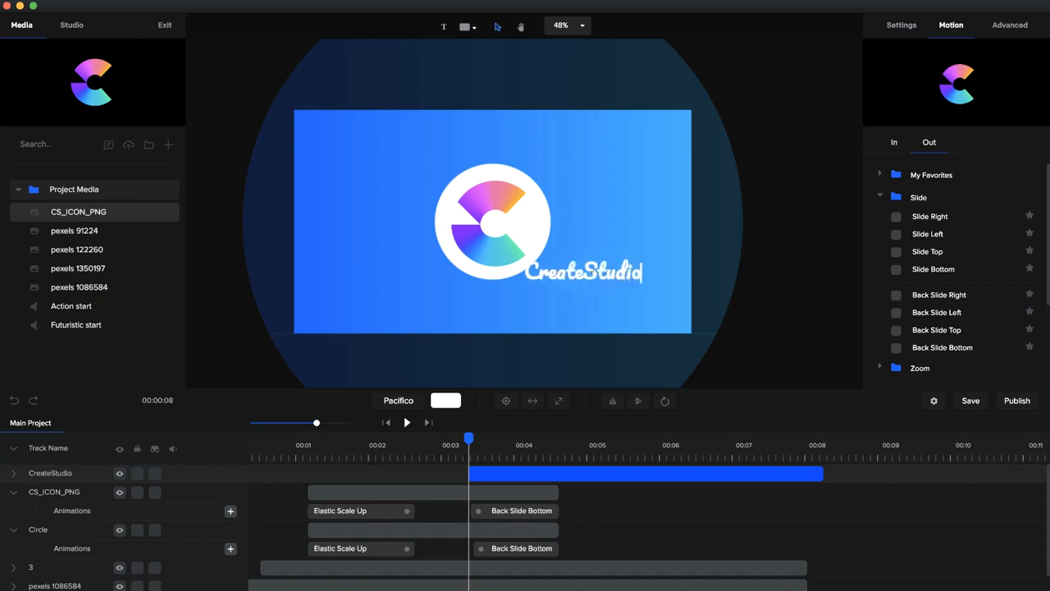
pyautogui.click(820, 306)
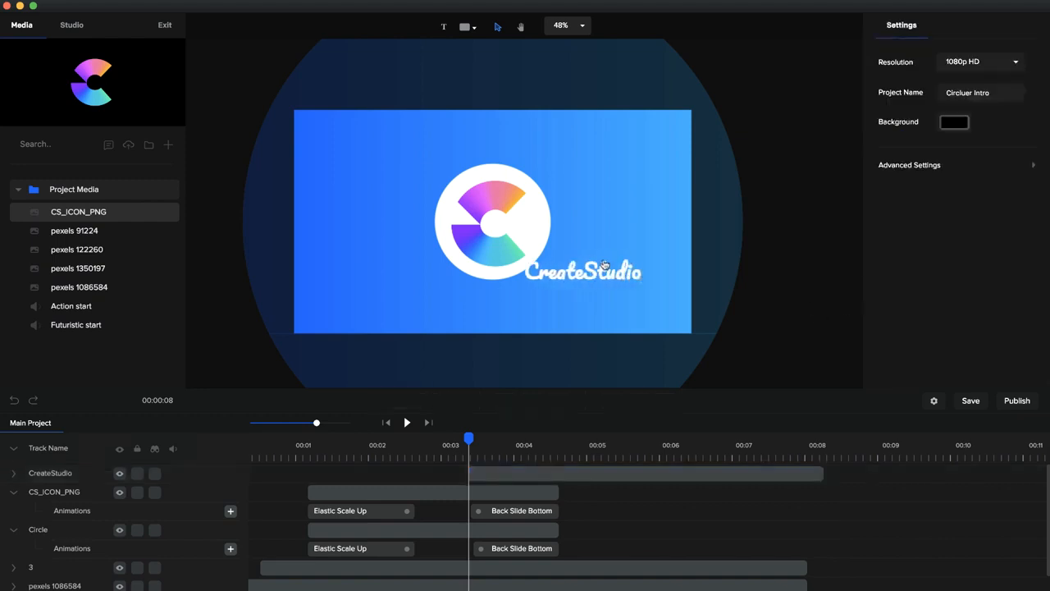
# Step: Move the CreateStudio text onto the white circle and reorder its track to sit directly below the Circle track
pyautogui.moveTo(604, 271); pyautogui.dragTo(511, 220)
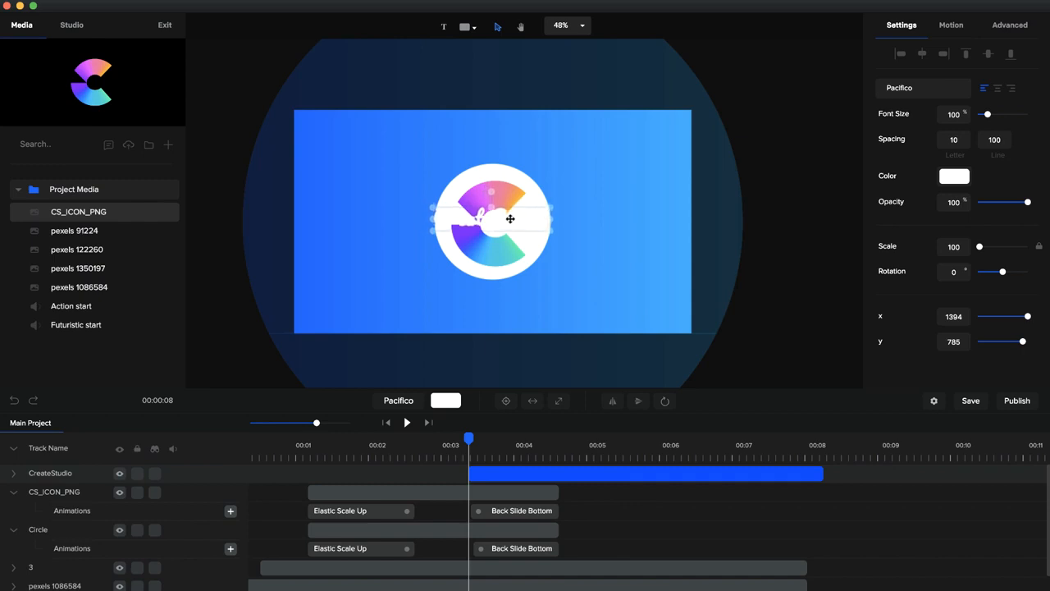
pyautogui.click(14, 448)
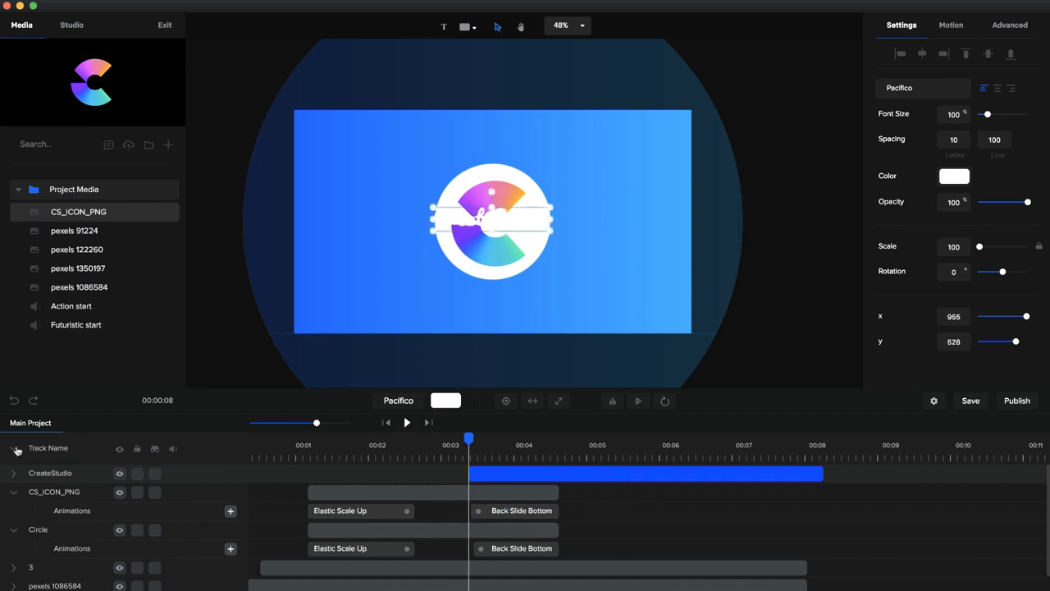
pyautogui.moveTo(68, 474); pyautogui.dragTo(77, 519)
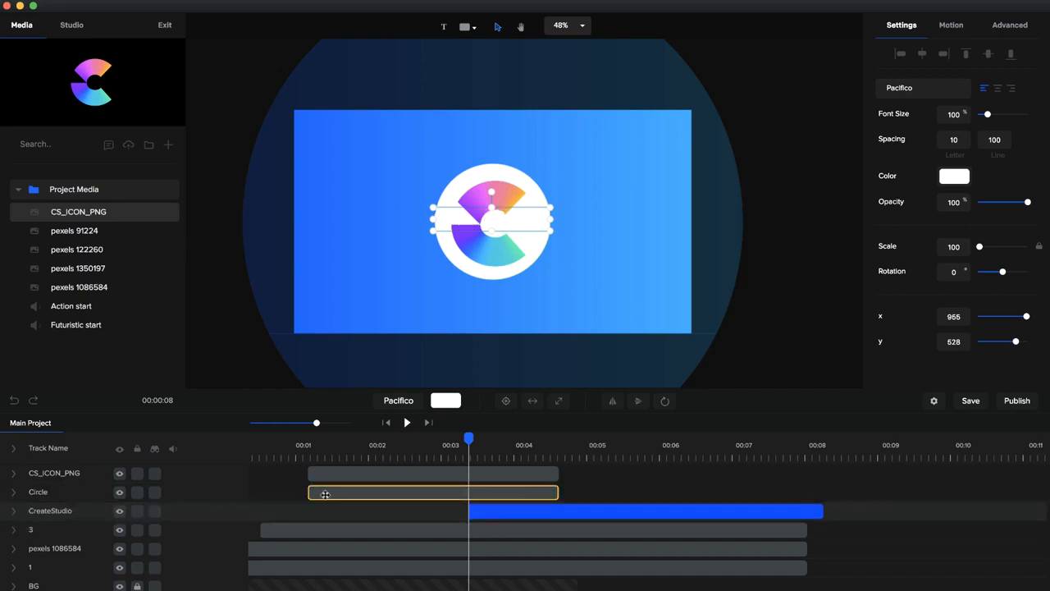
# Step: Shrink the CreateStudio text to a scale of 92 so it fits within the white circle, and center it on the canvas
pyautogui.scroll(3, 536, 290)
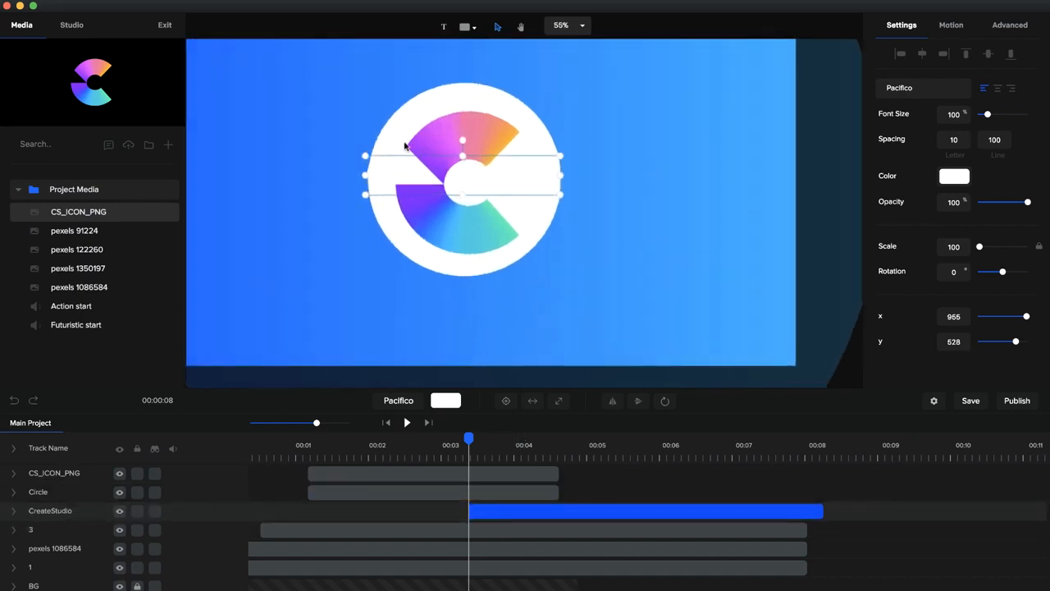
pyautogui.moveTo(364, 155); pyautogui.dragTo(377, 158)
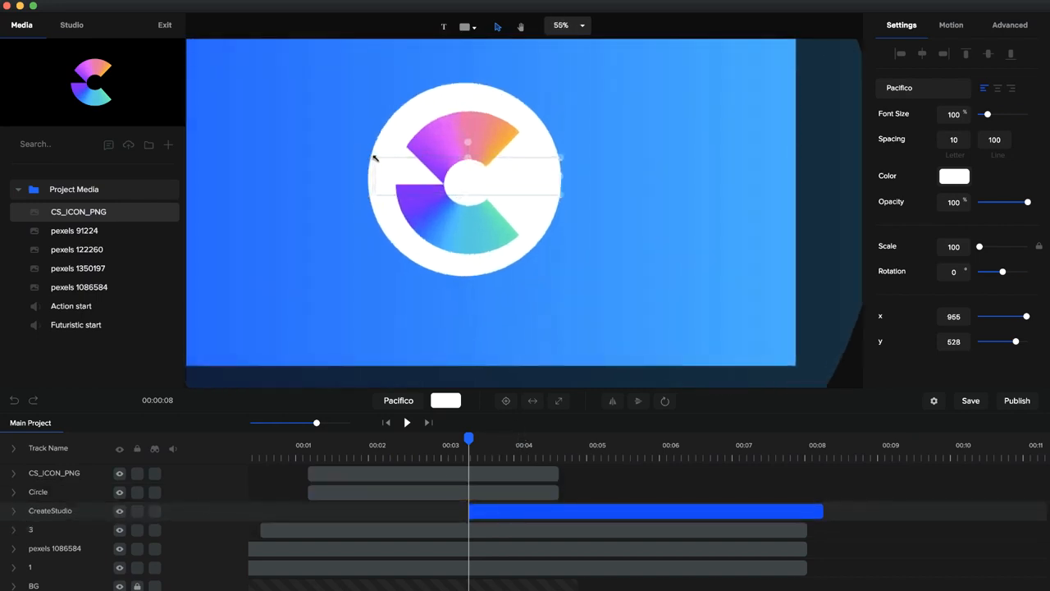
pyautogui.moveTo(562, 157); pyautogui.dragTo(555, 157)
pyautogui.click(506, 401)
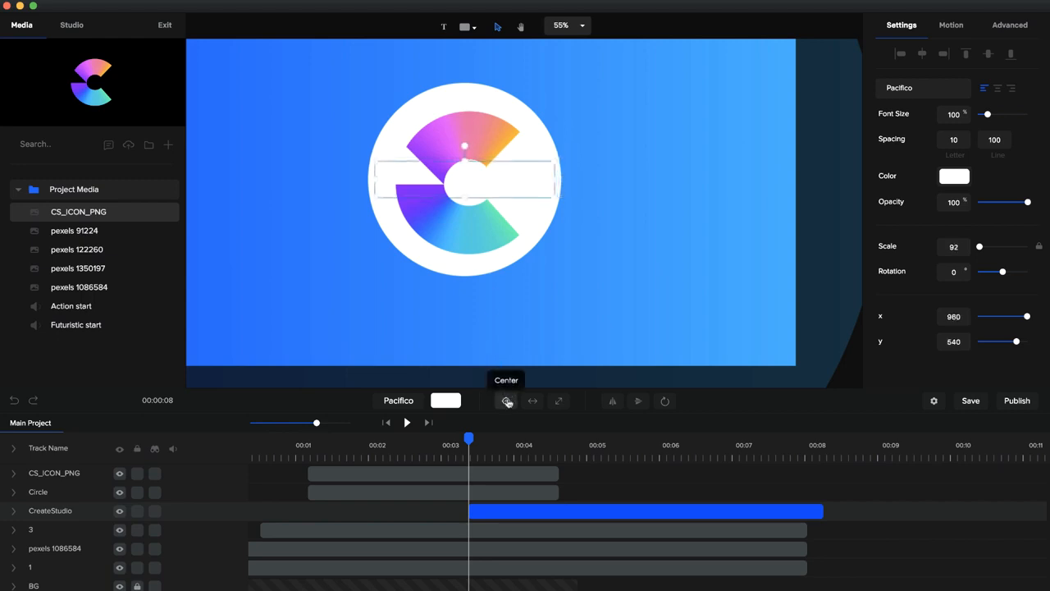
# Step: Temporarily hide the logo and white circle to check the text behind them, and show both again
pyautogui.click(120, 474)
pyautogui.click(120, 492)
pyautogui.click(120, 492)
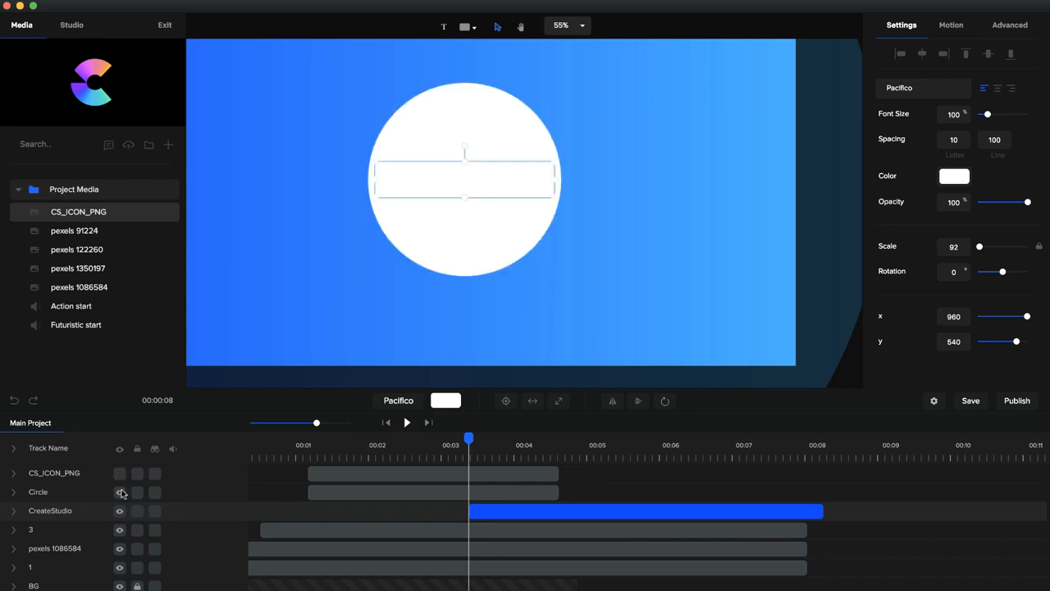
pyautogui.click(120, 473)
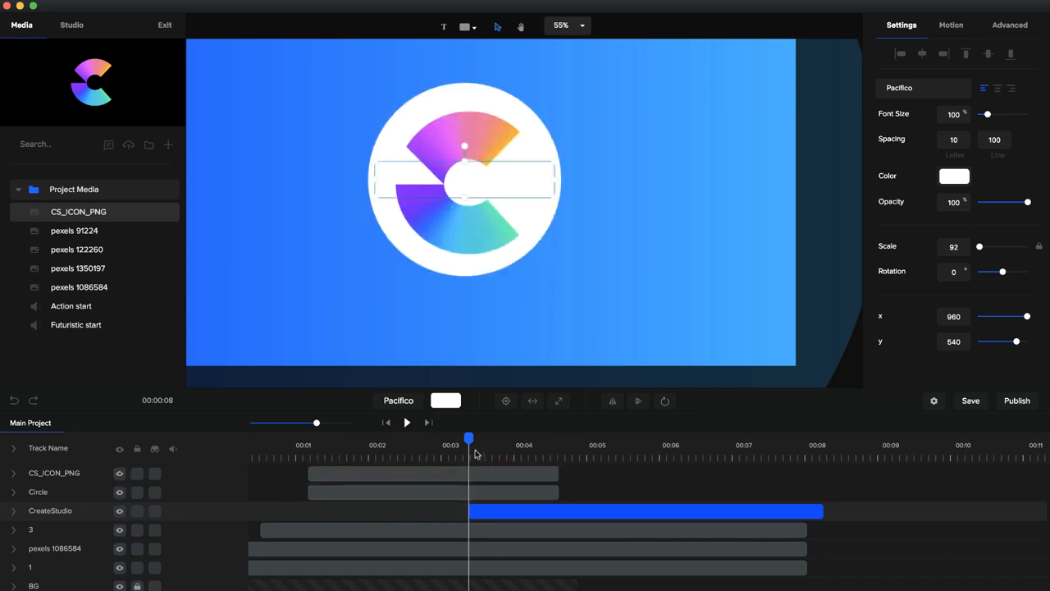
# Step: Trim the start of the CreateStudio text track to about 4 seconds, and scrub through the reveal to check it
pyautogui.moveTo(468, 452); pyautogui.dragTo(529, 464)
pyautogui.click(469, 512)
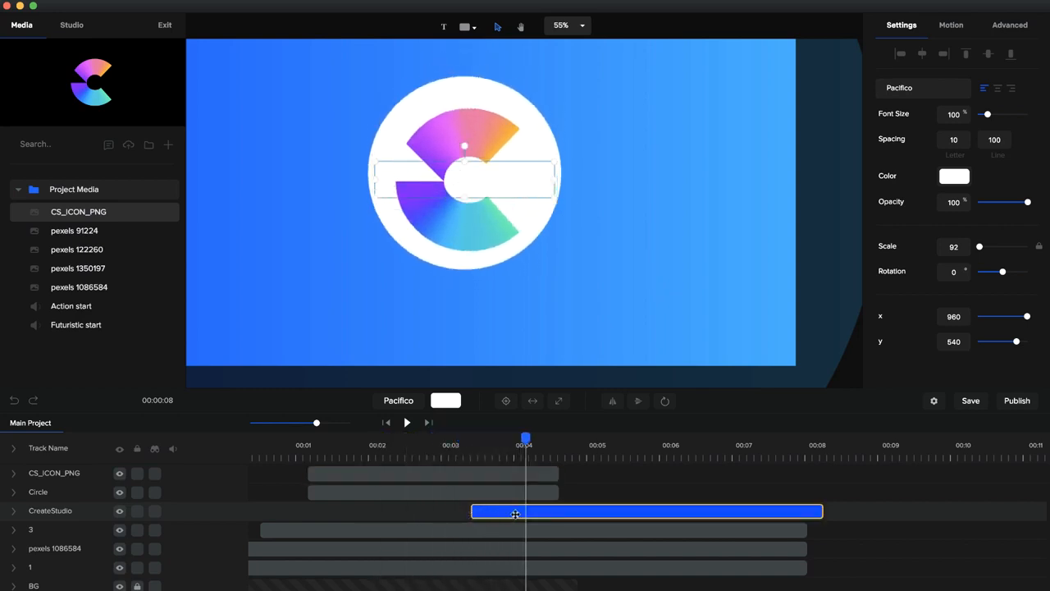
pyautogui.moveTo(516, 514); pyautogui.dragTo(528, 515)
pyautogui.moveTo(526, 441); pyautogui.dragTo(607, 452)
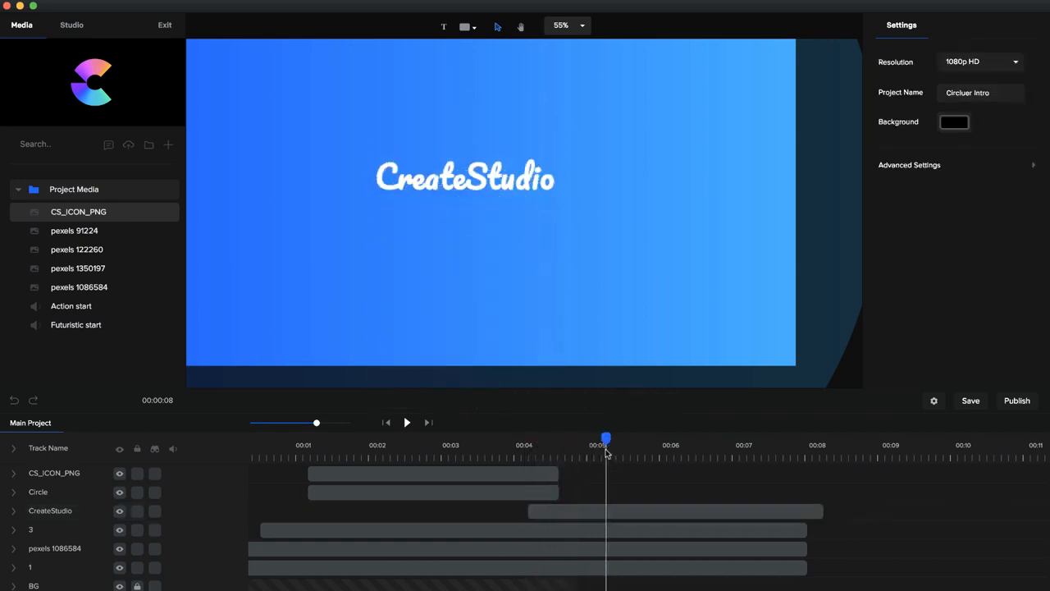
# Step: Duplicate the CreateStudio text, place the copy below the original and change its wording to "createstudio.com"
pyautogui.scroll(-2, 460, 178)
pyautogui.click(473, 176)
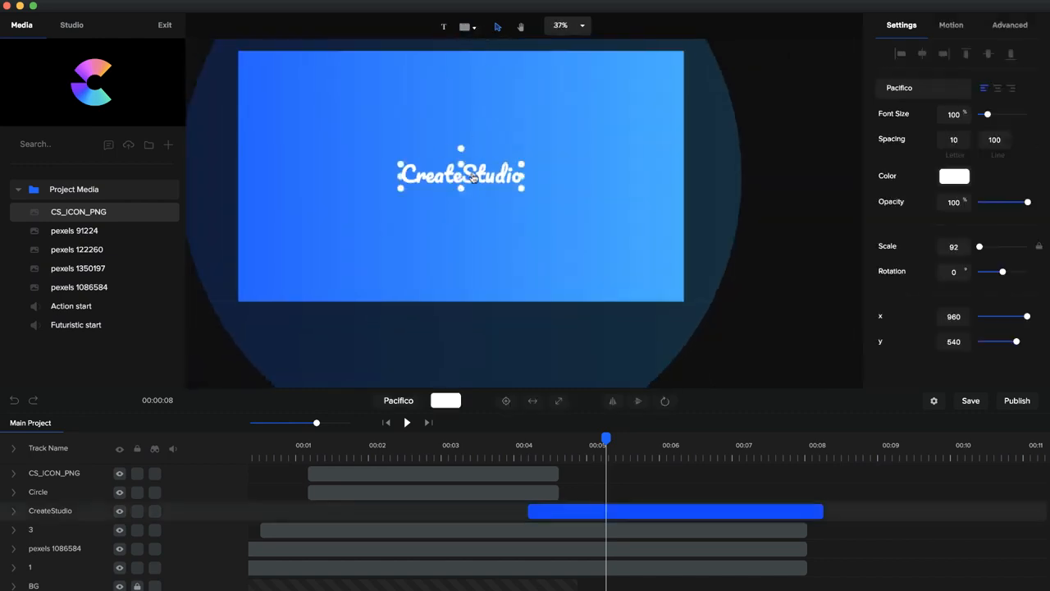
pyautogui.press('super+d')
pyautogui.moveTo(473, 177); pyautogui.dragTo(471, 207)
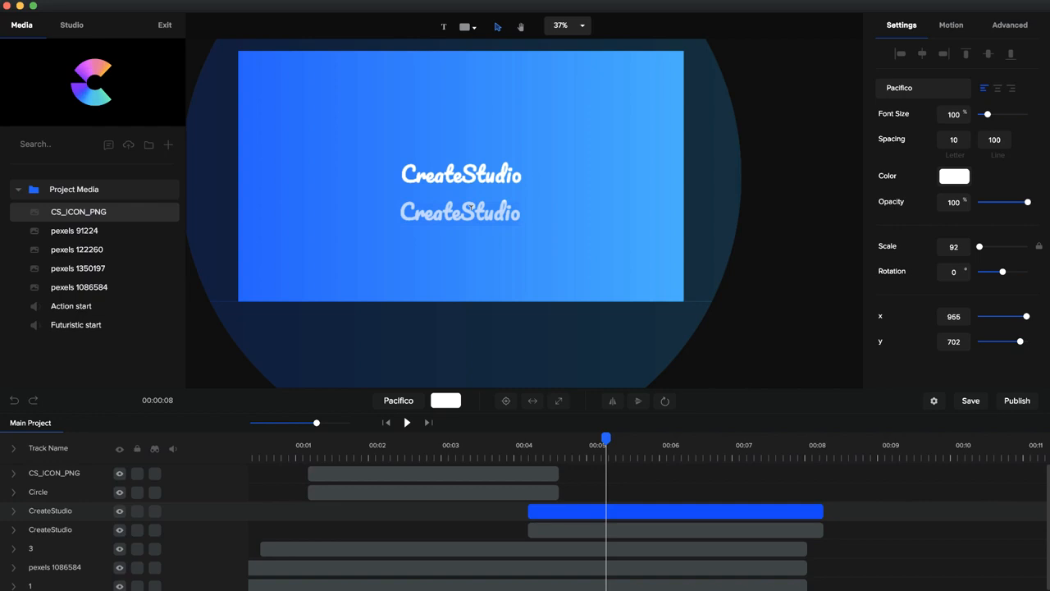
pyautogui.write('createst')
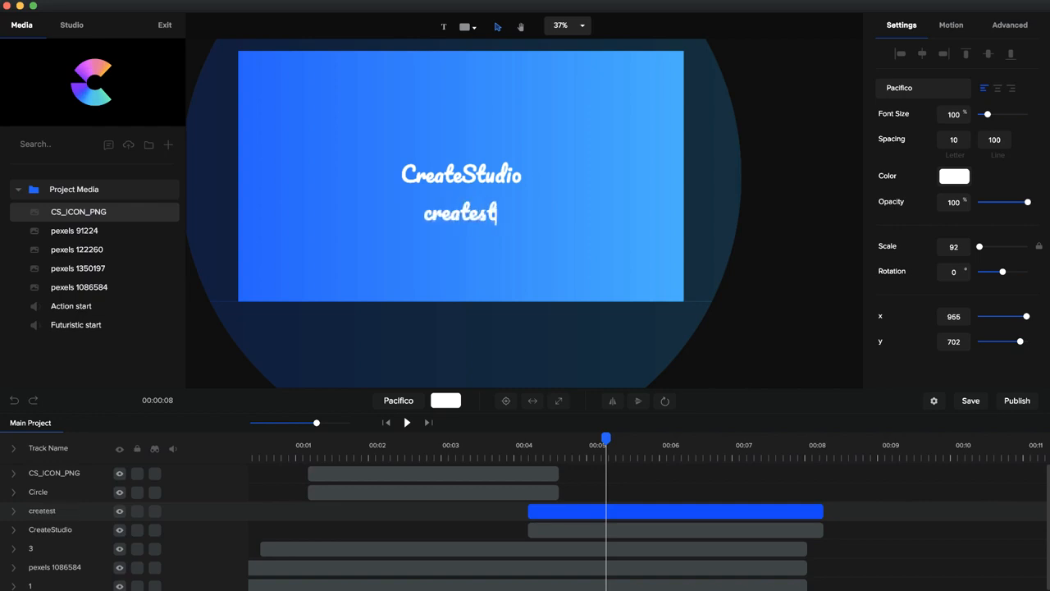
pyautogui.write('udio.com')
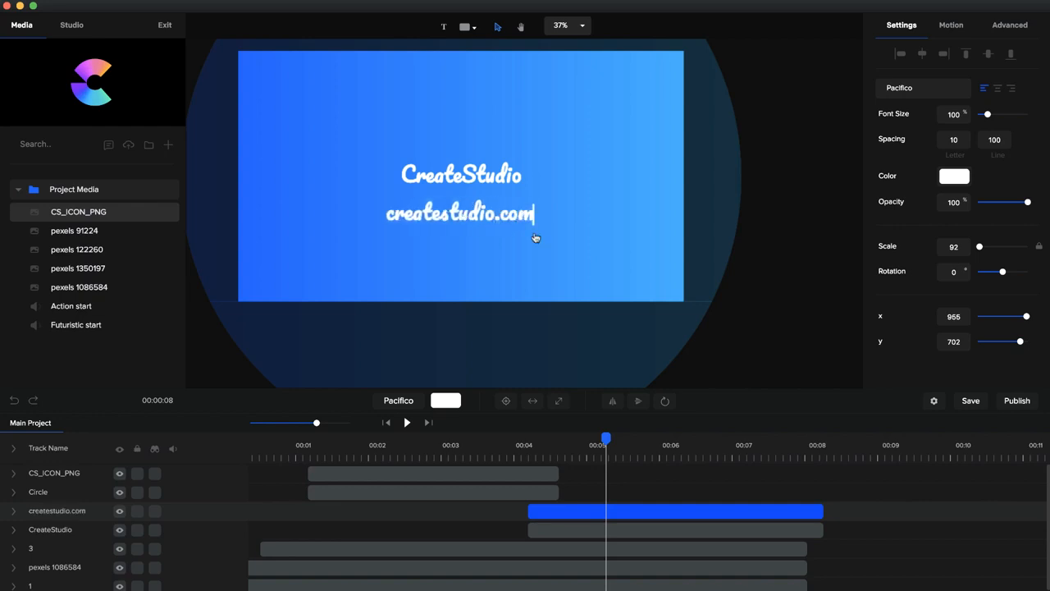
# Step: Set the createstudio.com text's font to Poppins, and shrink and position it just beneath the CreateStudio title
pyautogui.click(518, 217)
pyautogui.click(572, 228)
pyautogui.click(514, 219)
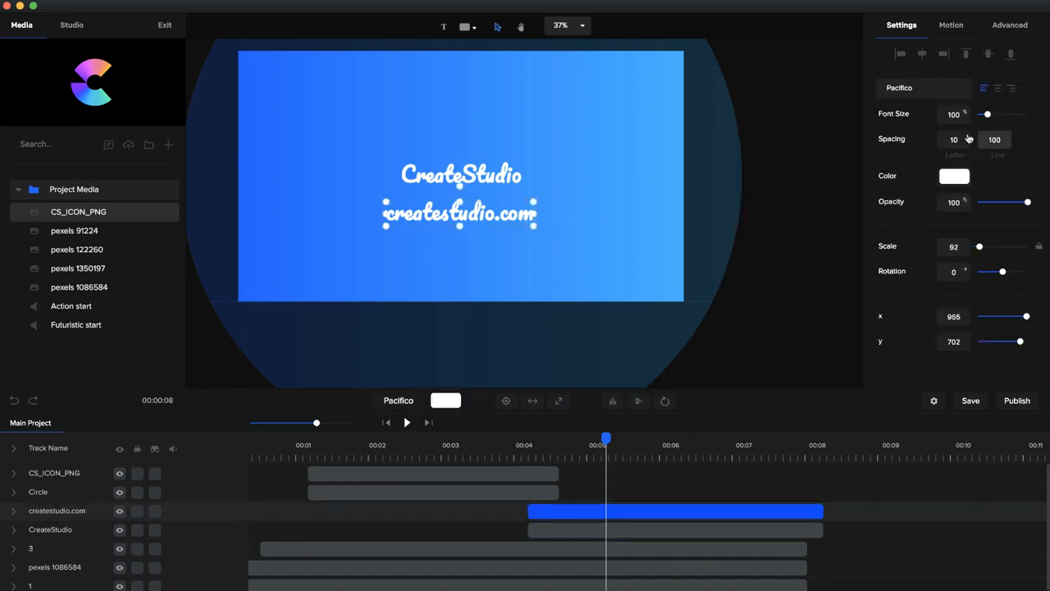
pyautogui.click(920, 89)
pyautogui.scroll(-1, 958, 171)
pyautogui.scroll(-2, 958, 170)
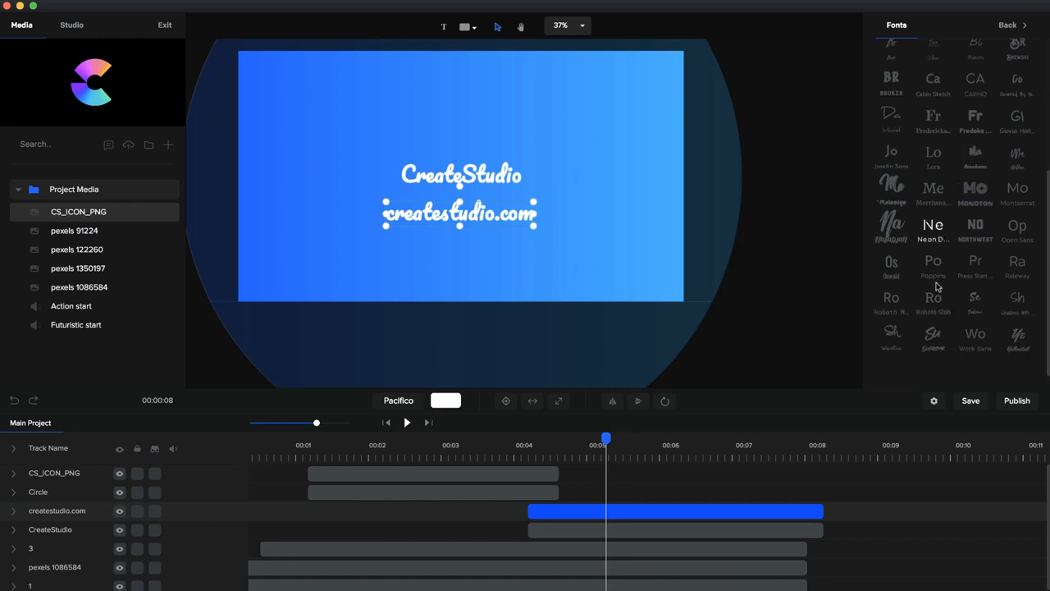
pyautogui.click(933, 260)
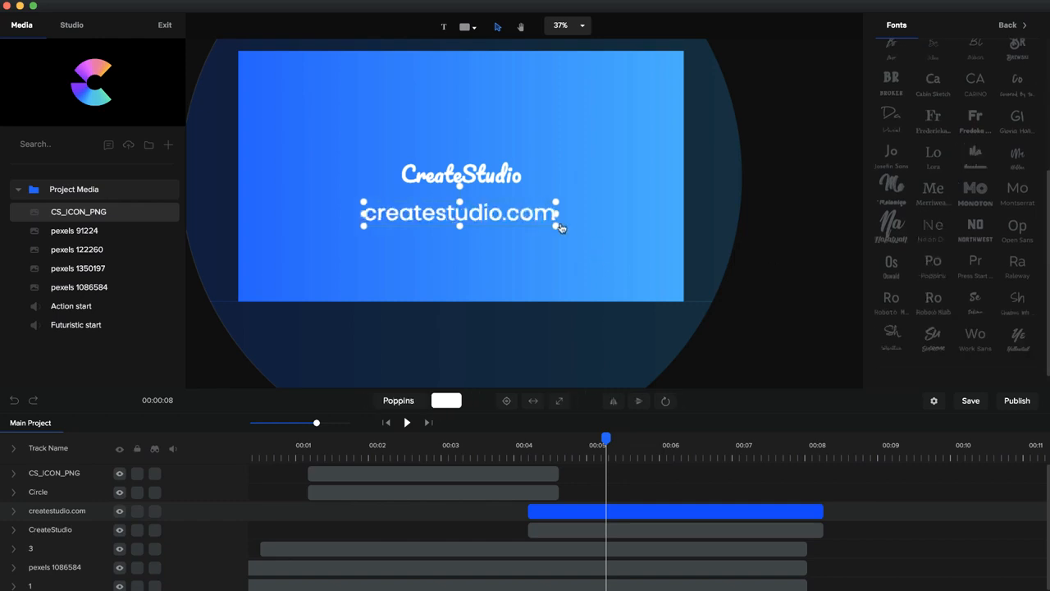
pyautogui.scroll(2, 556, 228)
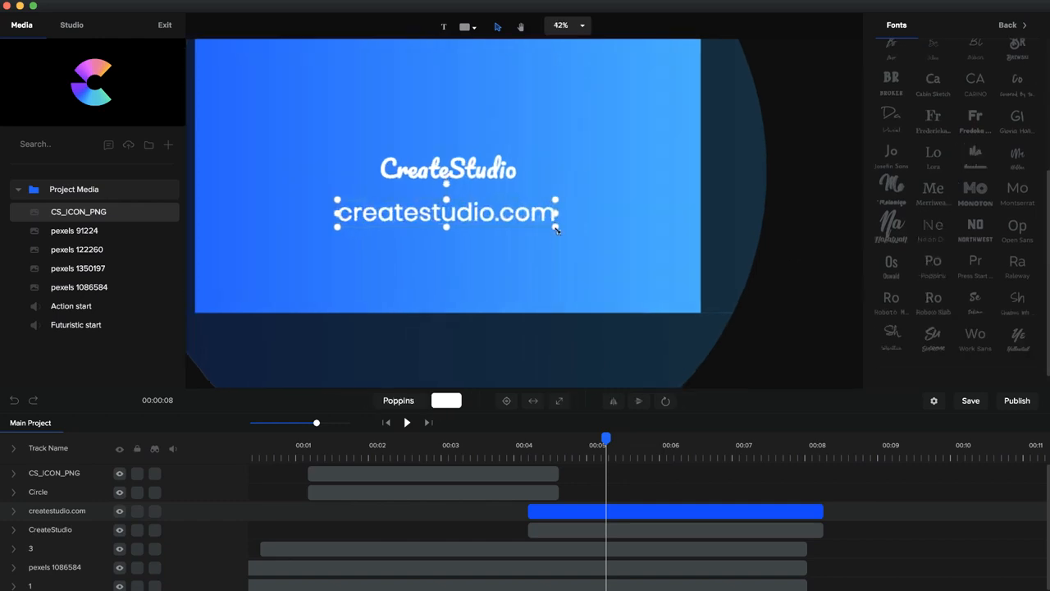
pyautogui.moveTo(557, 228); pyautogui.dragTo(489, 203)
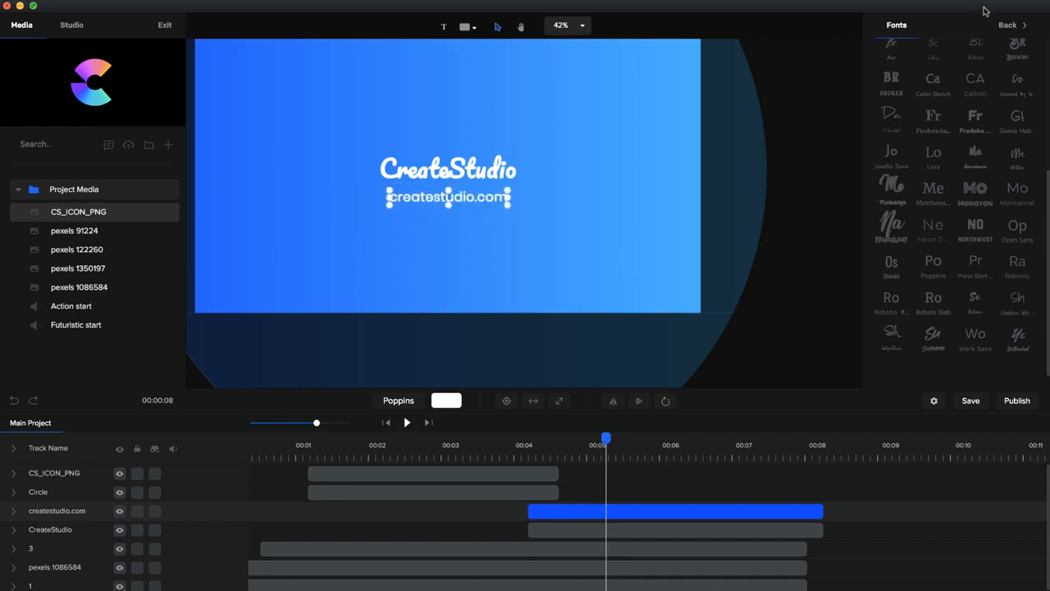
# Step: Apply the Fade entrance motion to the createstudio.com text and trim its track to start at about 5.7 seconds
pyautogui.click(1007, 25)
pyautogui.click(953, 26)
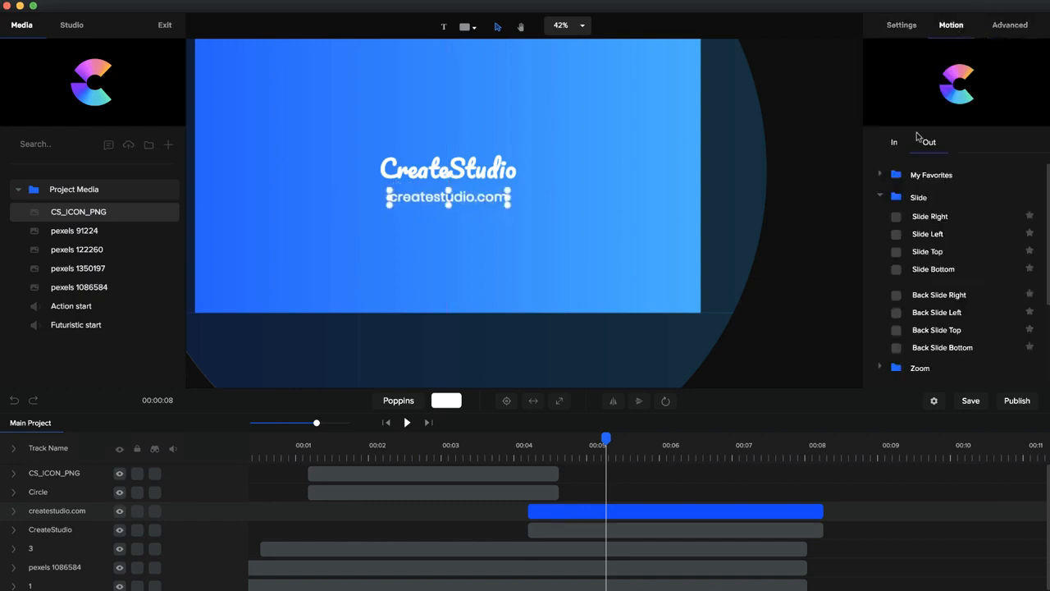
pyautogui.scroll(-1, 903, 201)
pyautogui.click(894, 142)
pyautogui.scroll(-3, 917, 228)
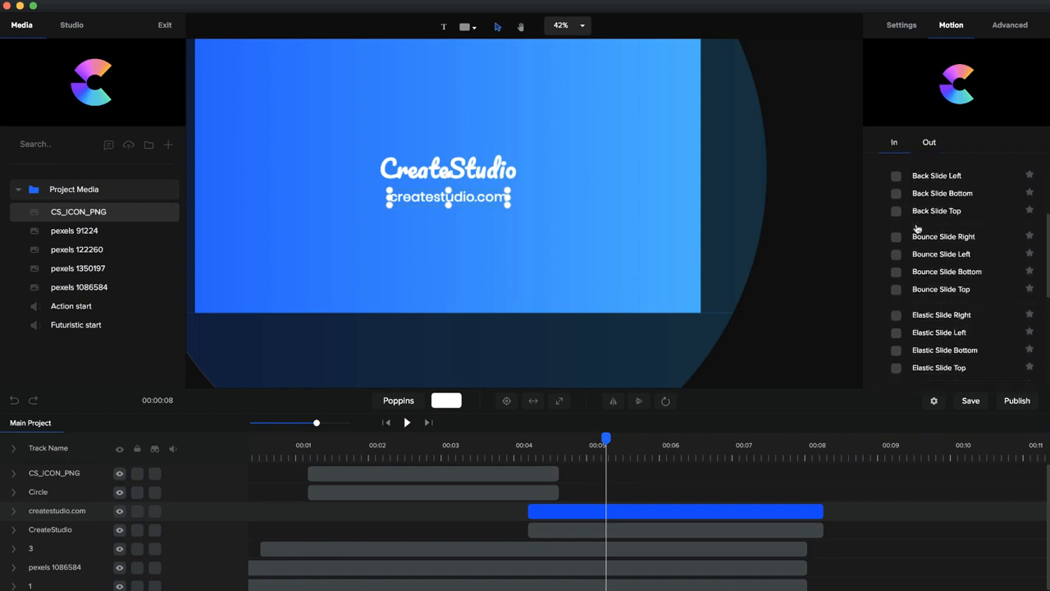
pyautogui.scroll(-5, 917, 228)
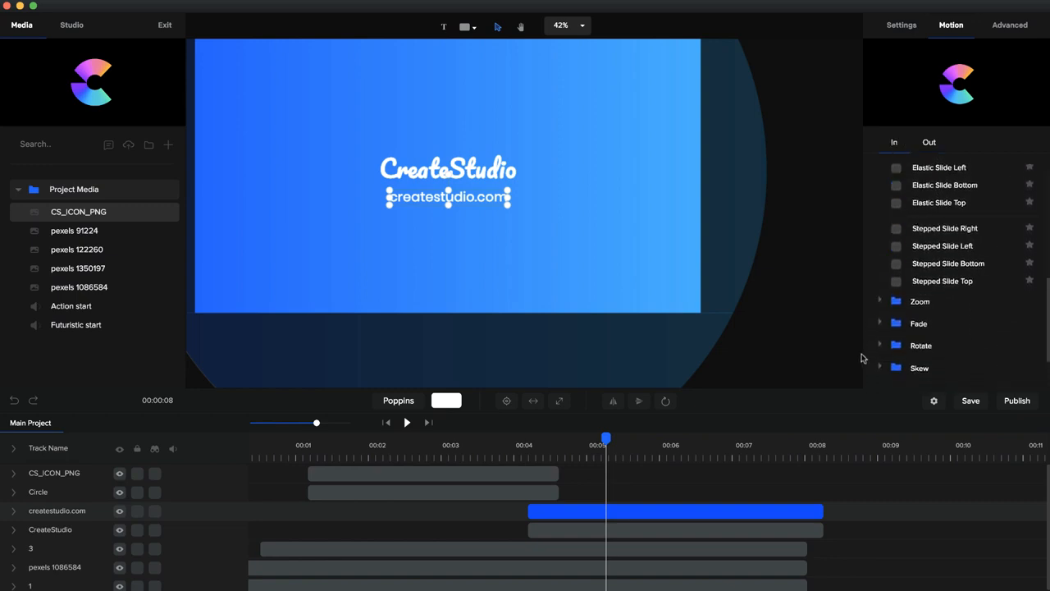
pyautogui.click(881, 324)
pyautogui.click(896, 261)
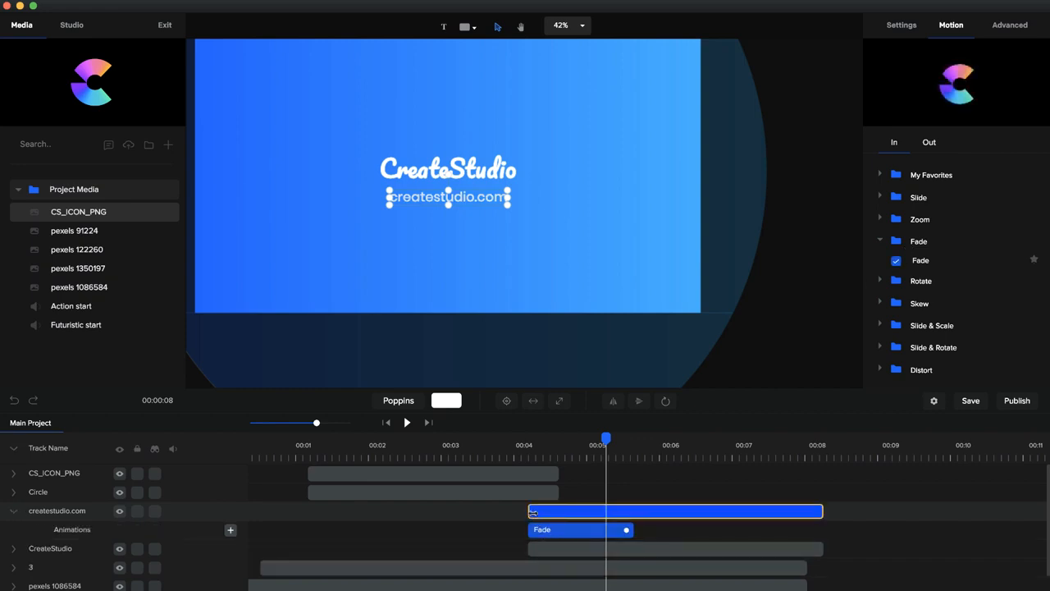
pyautogui.moveTo(532, 512); pyautogui.dragTo(653, 514)
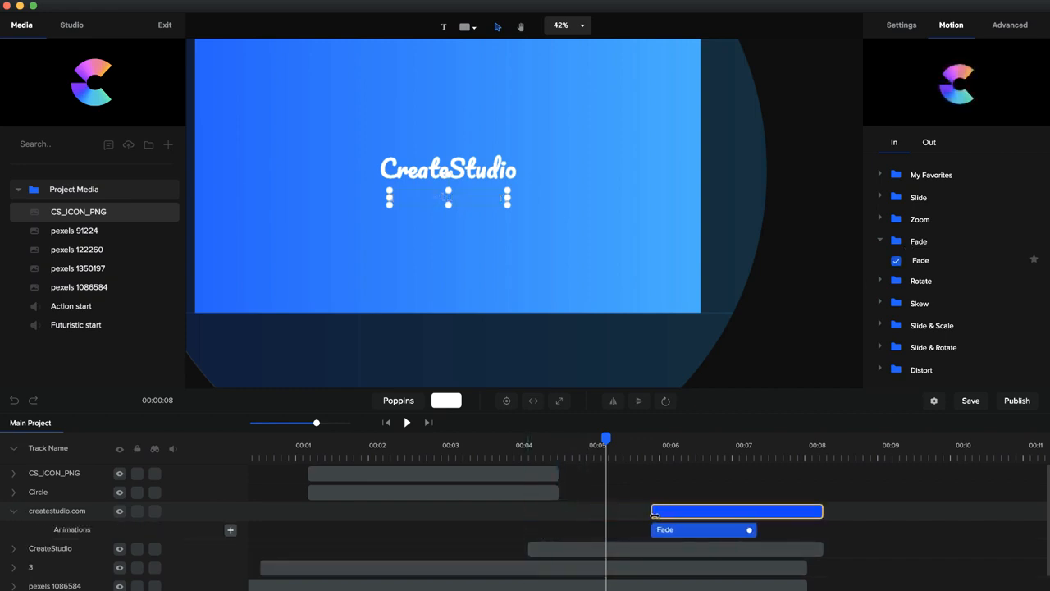
# Step: Play the whole intro from the beginning and scrub back to the logo's entrance to review the timing
pyautogui.click(553, 432)
pyautogui.click(386, 423)
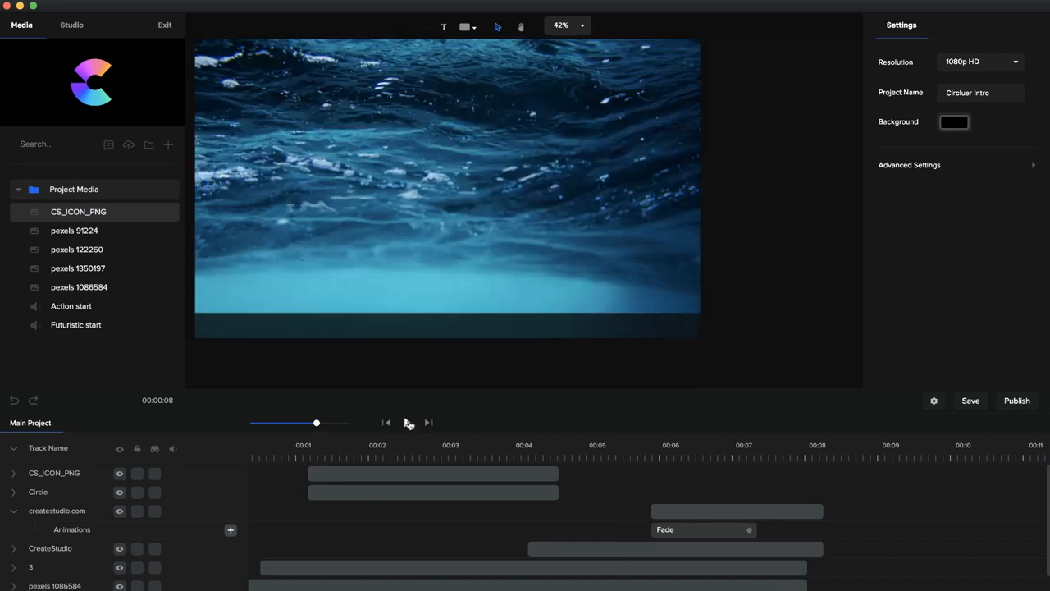
pyautogui.click(408, 423)
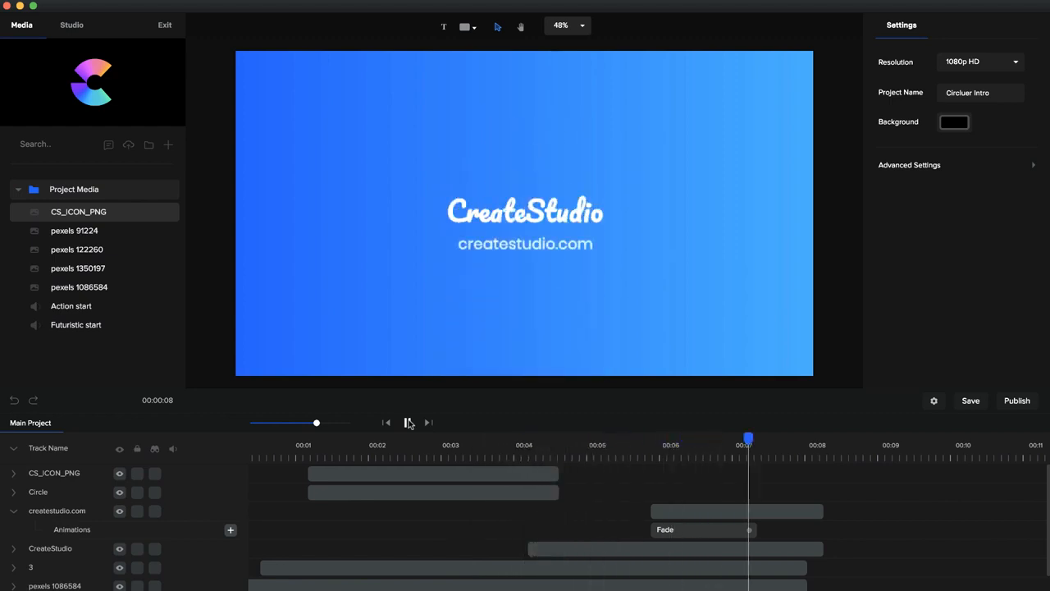
pyautogui.click(408, 422)
pyautogui.click(429, 443)
pyautogui.moveTo(428, 439); pyautogui.dragTo(334, 439)
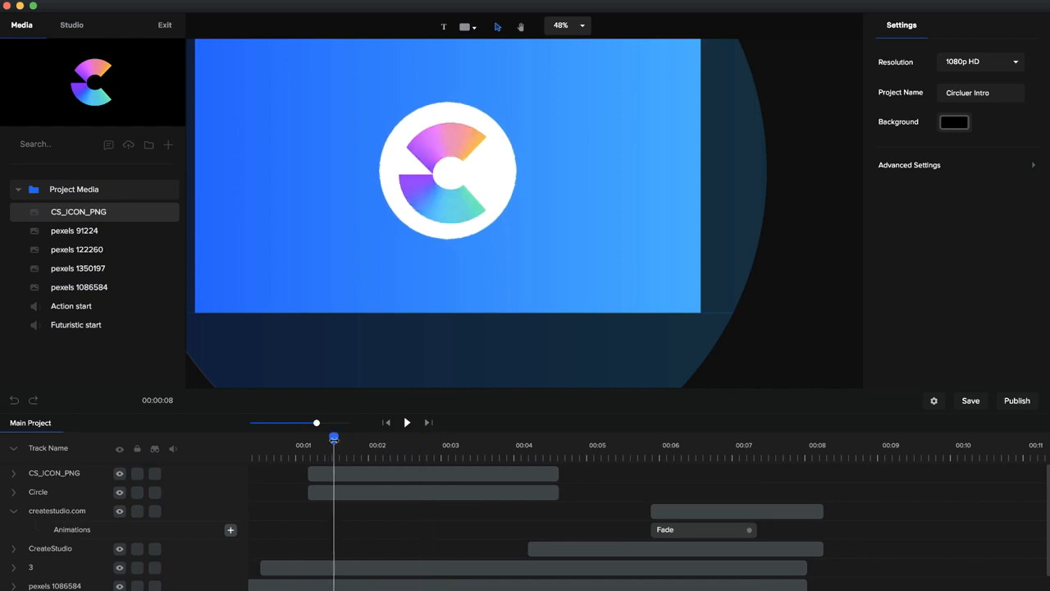
# Step: Add the Action start audio to the timeline from the beginning of the intro
pyautogui.click(384, 423)
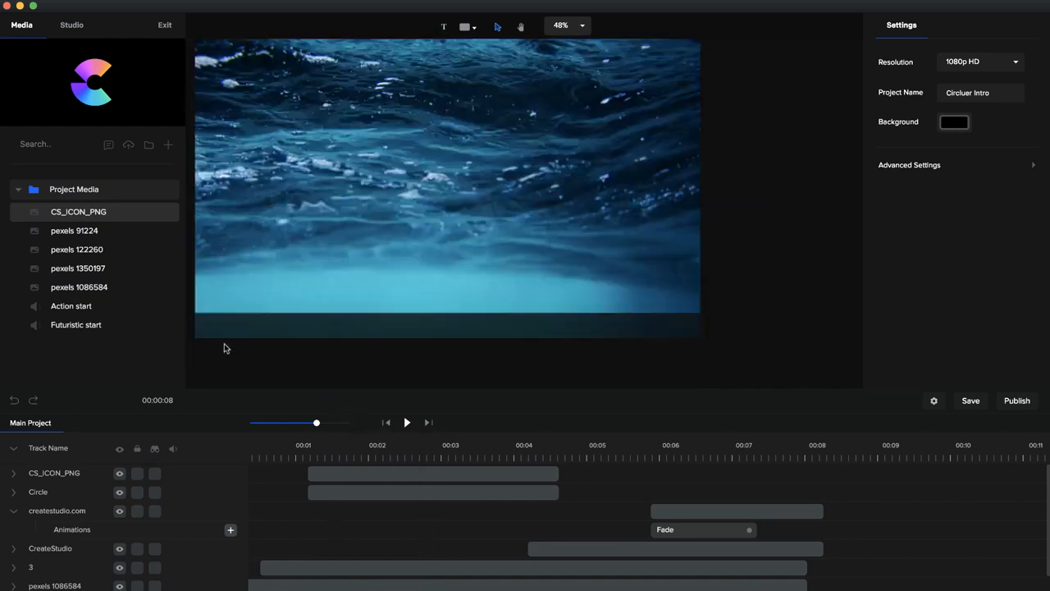
pyautogui.click(59, 308)
pyautogui.moveTo(59, 311); pyautogui.dragTo(358, 319)
pyautogui.scroll(-2, 418, 269)
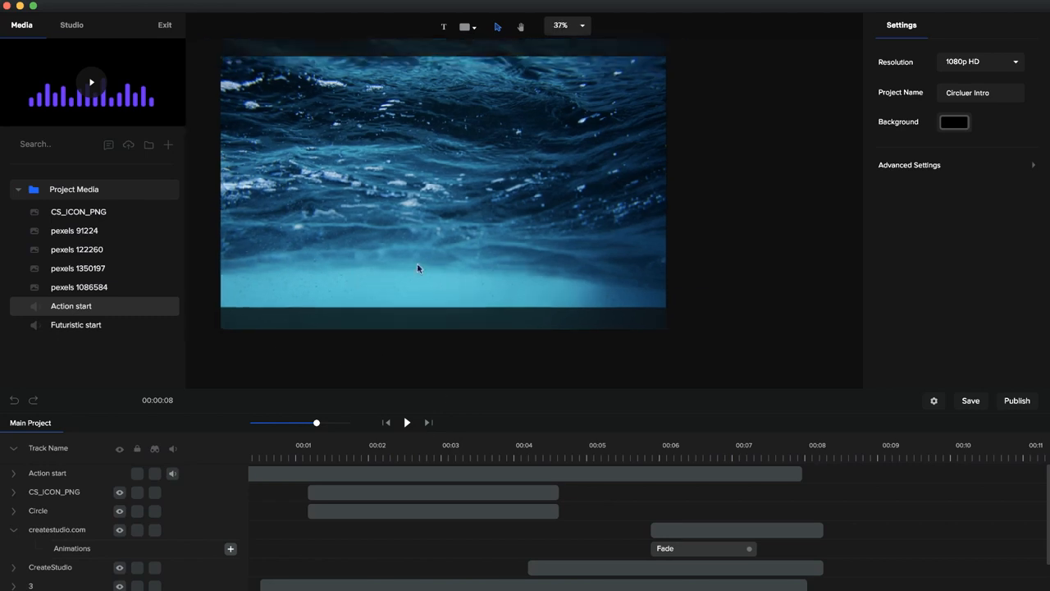
pyautogui.press('h')
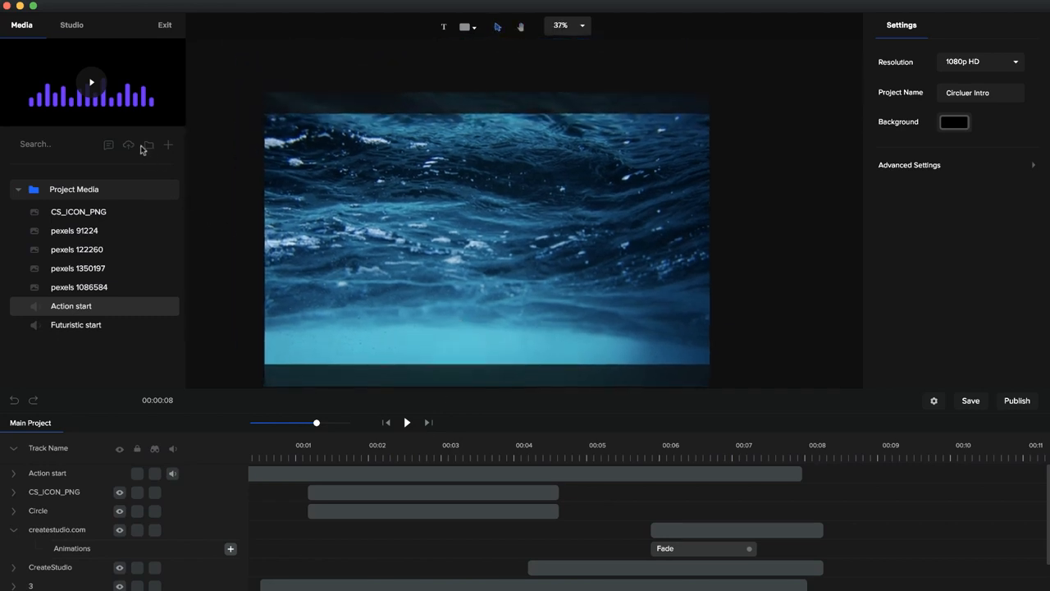
# Step: Browse the Logo idents audio category, and play the intro with its music and scrub back to the logo's entrance
pyautogui.click(128, 144)
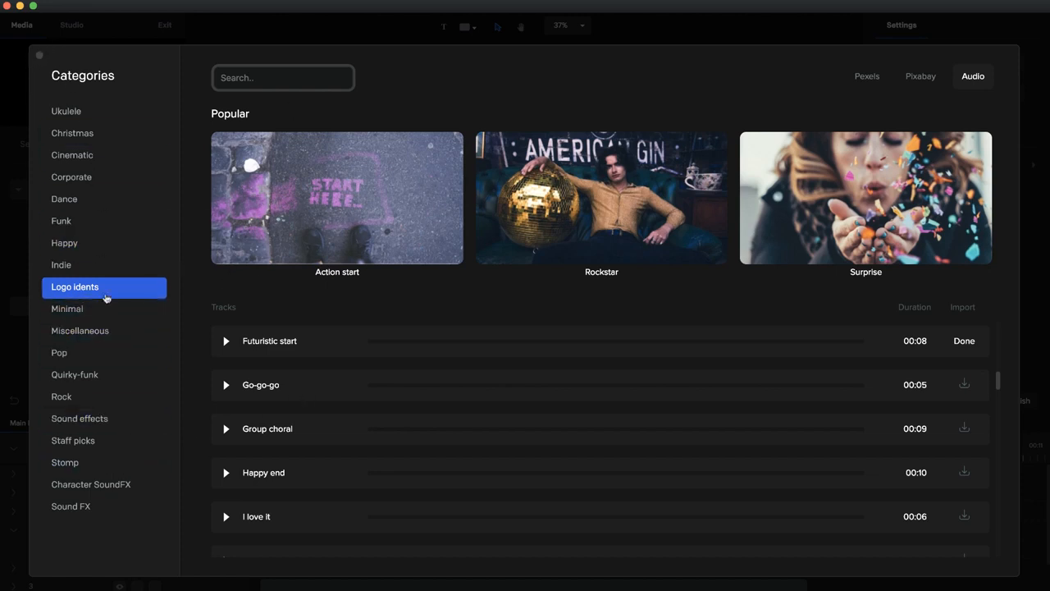
pyautogui.click(39, 55)
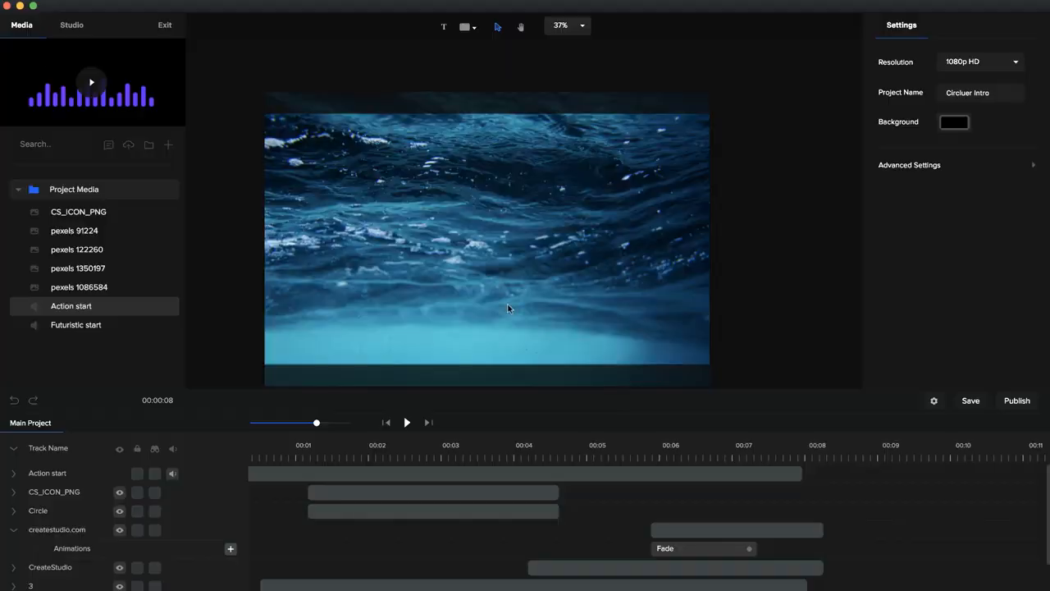
pyautogui.click(409, 422)
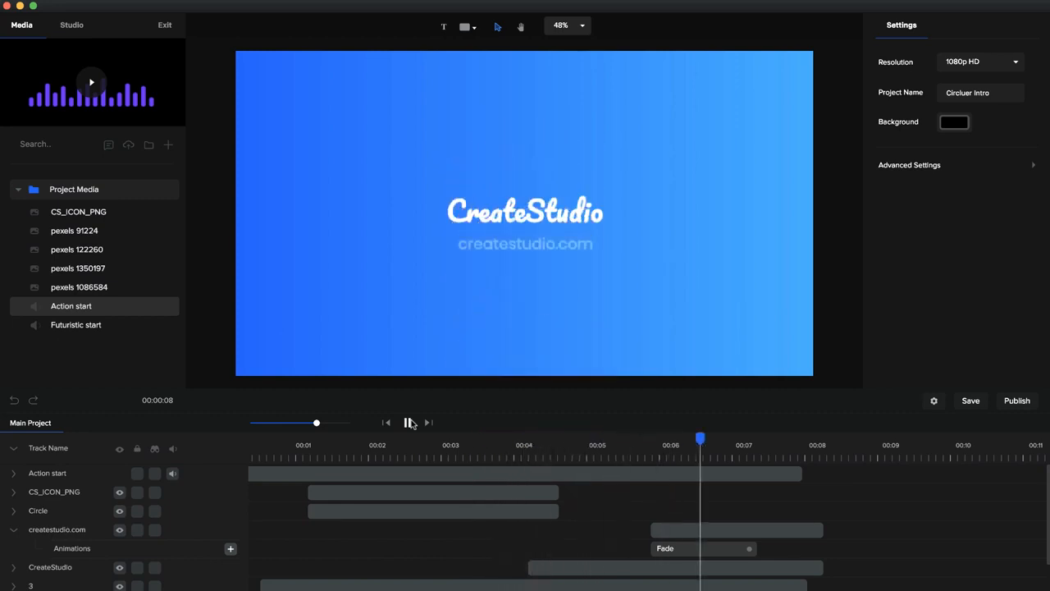
pyautogui.click(409, 422)
pyautogui.click(480, 443)
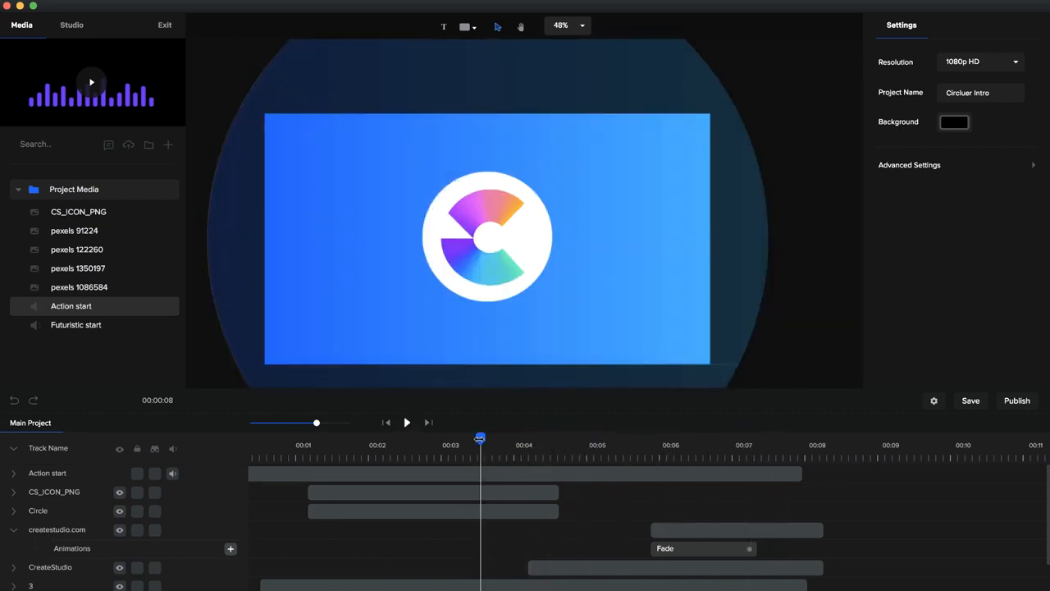
pyautogui.moveTo(472, 442); pyautogui.dragTo(307, 429)
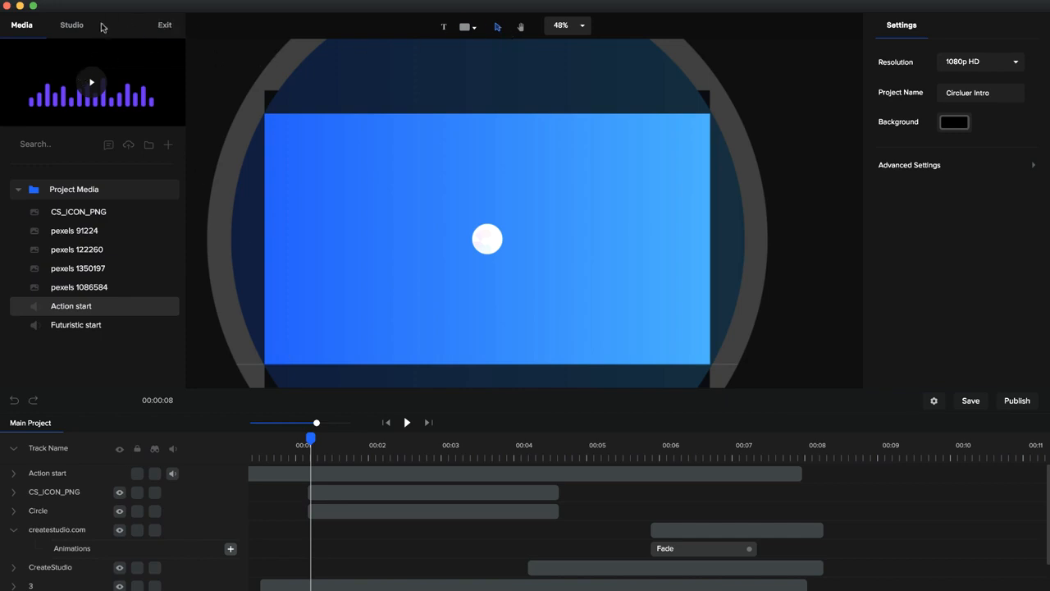
# Step: Add the Cross 2 shape from the Studio's Shapes library to the project
pyautogui.click(73, 25)
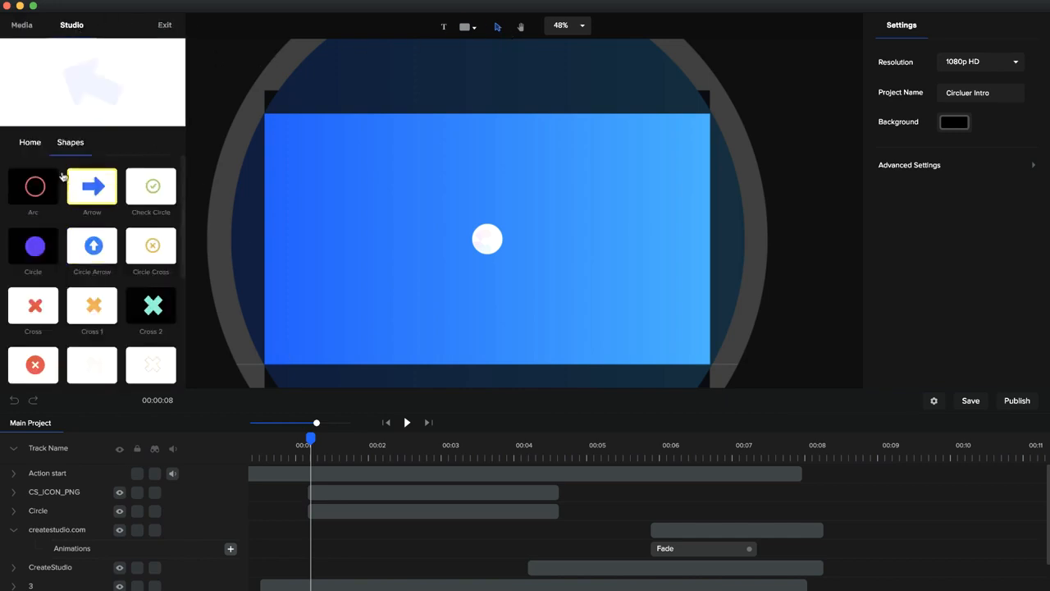
pyautogui.click(34, 146)
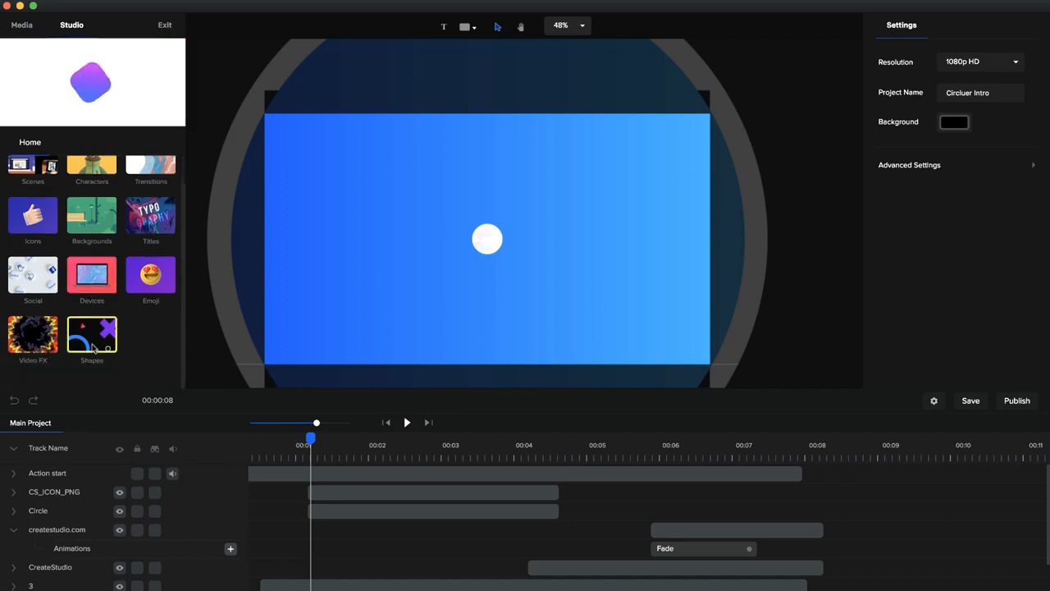
pyautogui.click(92, 363)
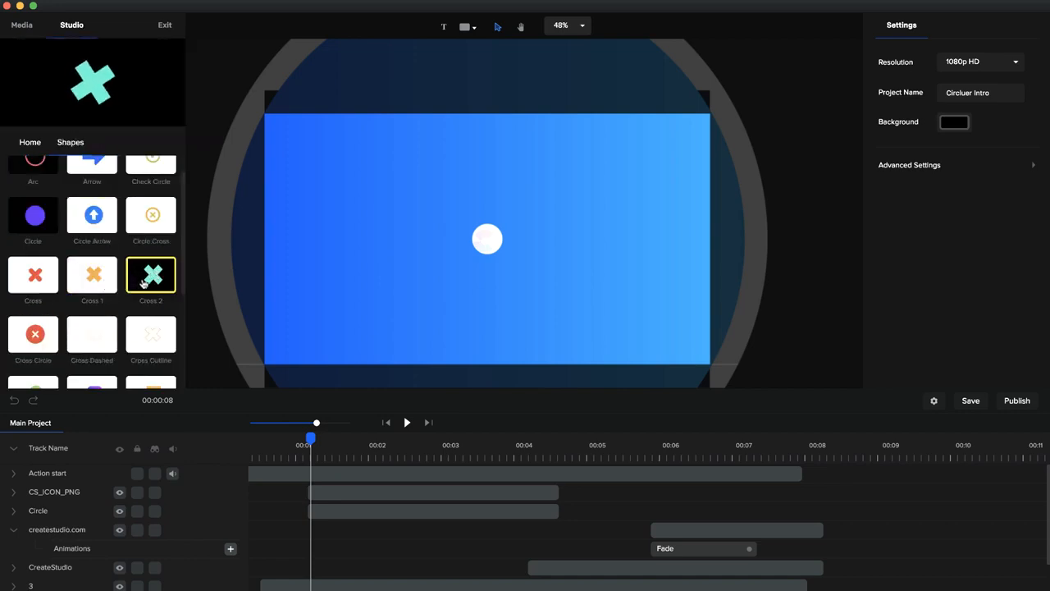
pyautogui.moveTo(149, 279); pyautogui.dragTo(355, 225)
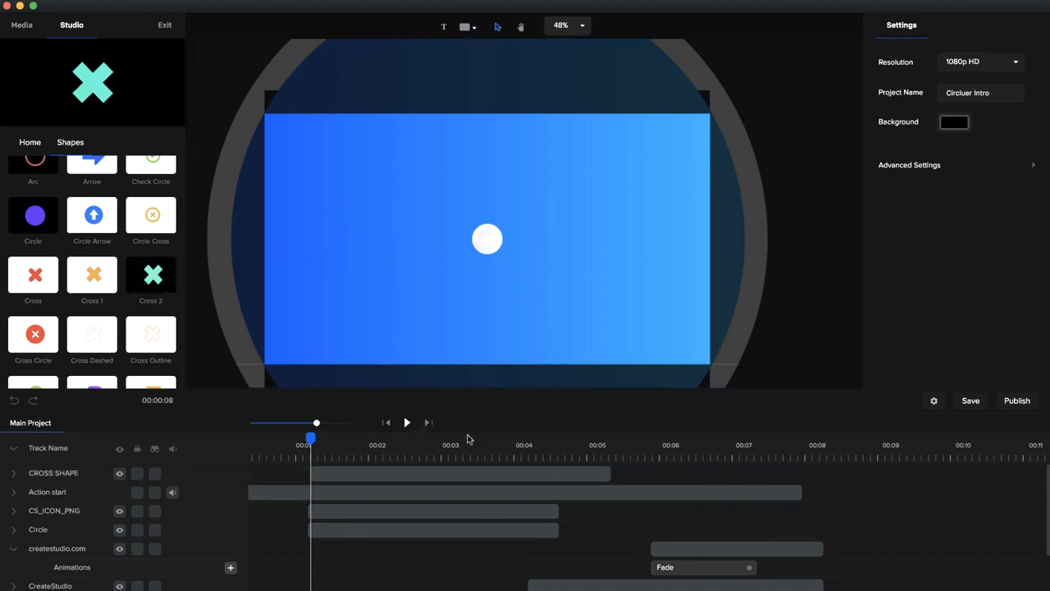
# Step: Move the cross to the upper-left area of the canvas and trim its track to start at about 1.3 seconds
pyautogui.click(511, 443)
pyautogui.moveTo(513, 243); pyautogui.dragTo(324, 197)
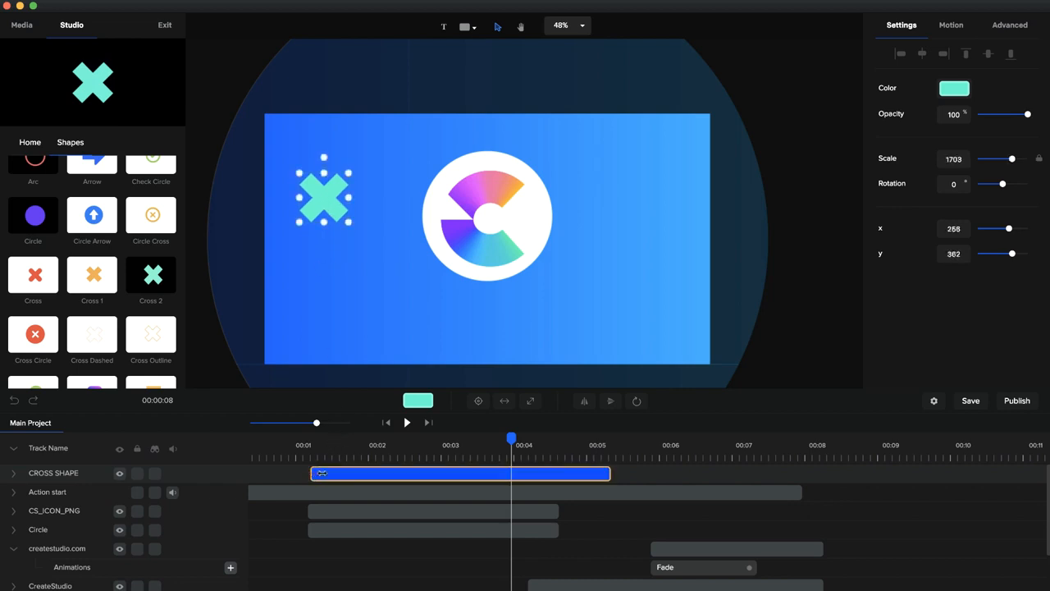
pyautogui.moveTo(322, 473); pyautogui.dragTo(333, 473)
pyautogui.click(364, 293)
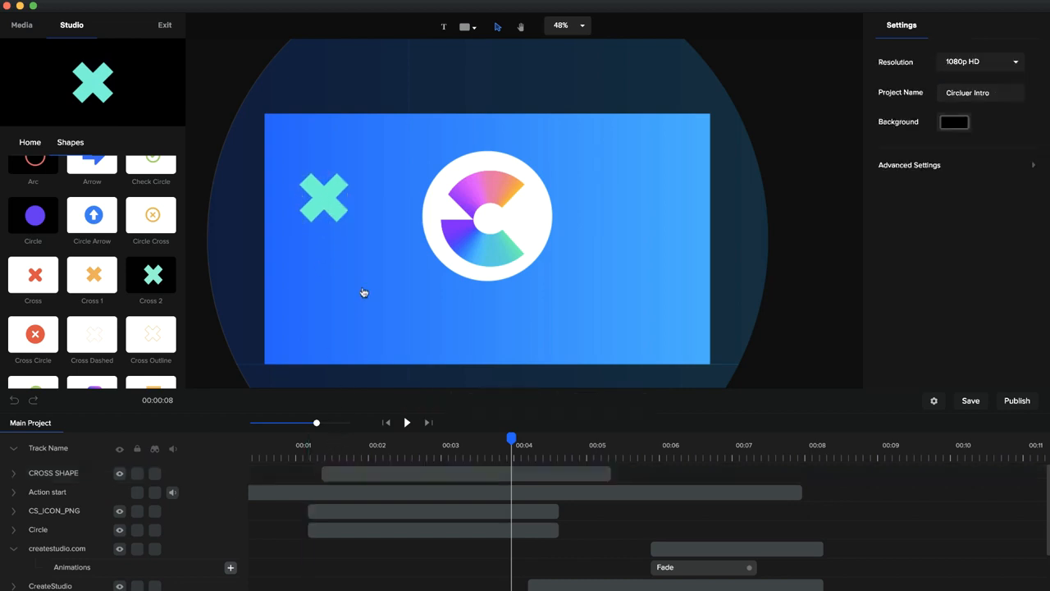
# Step: Duplicate the cross, place the copy near the canvas's lower-right area at scale about 1271, and colour it white (#FFFFFF)
pyautogui.click(368, 469)
pyautogui.press('super+d')
pyautogui.moveTo(324, 198); pyautogui.dragTo(648, 292)
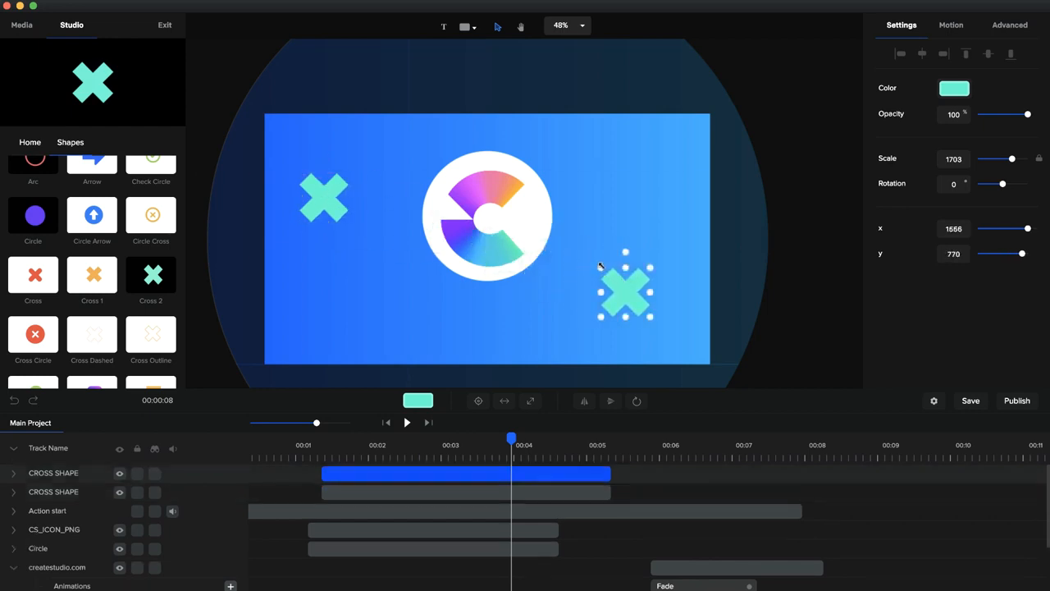
pyautogui.moveTo(600, 266); pyautogui.dragTo(613, 280)
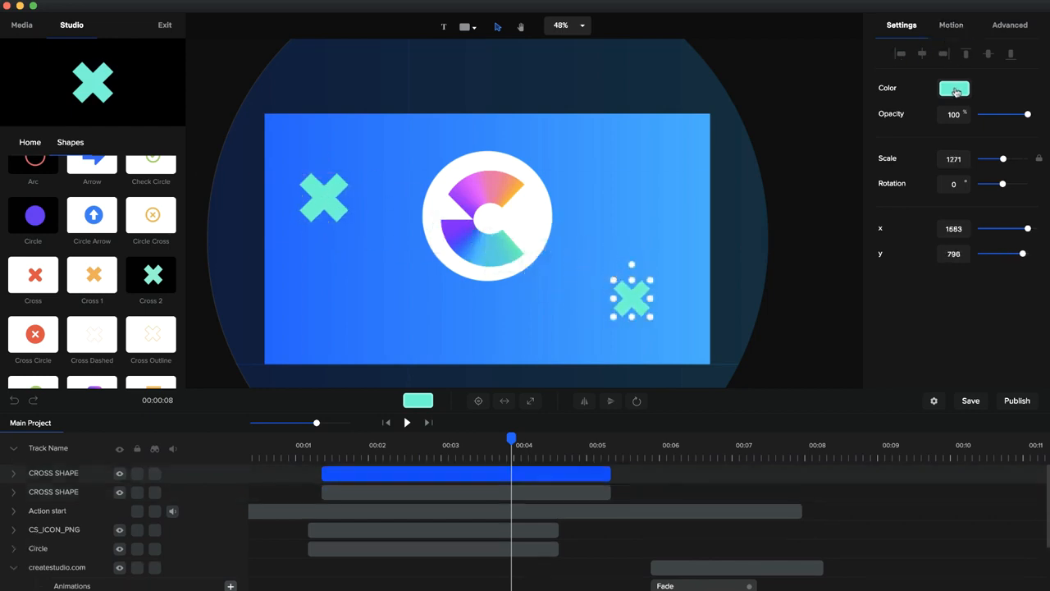
pyautogui.click(955, 90)
pyautogui.moveTo(920, 93); pyautogui.dragTo(877, 79)
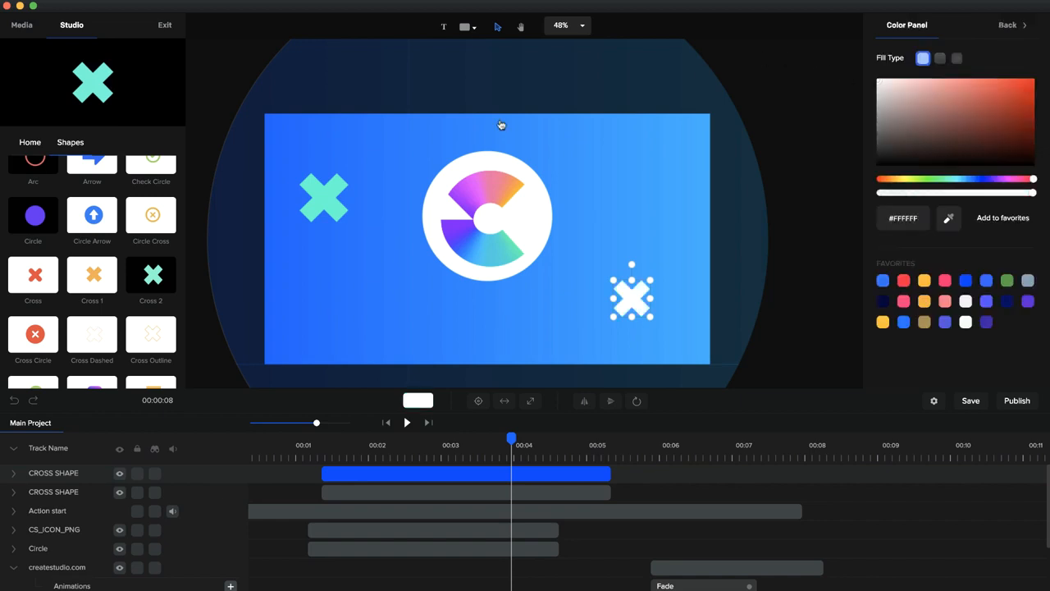
# Step: Give the original teal cross a border width of 4 and make its fill colour fully transparent
pyautogui.click(329, 205)
pyautogui.click(998, 35)
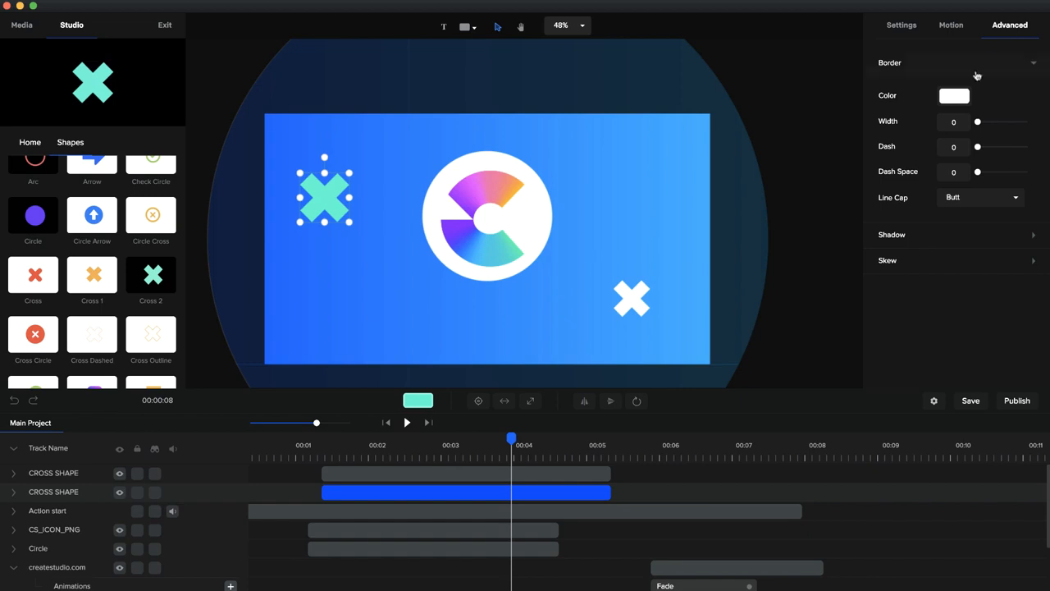
pyautogui.write('4')
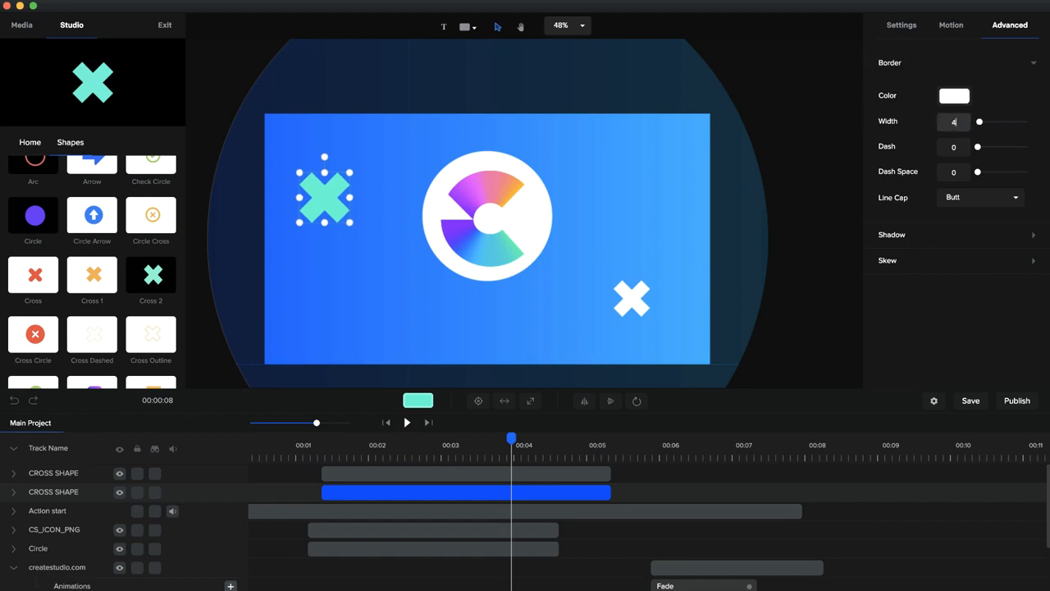
pyautogui.click(917, 30)
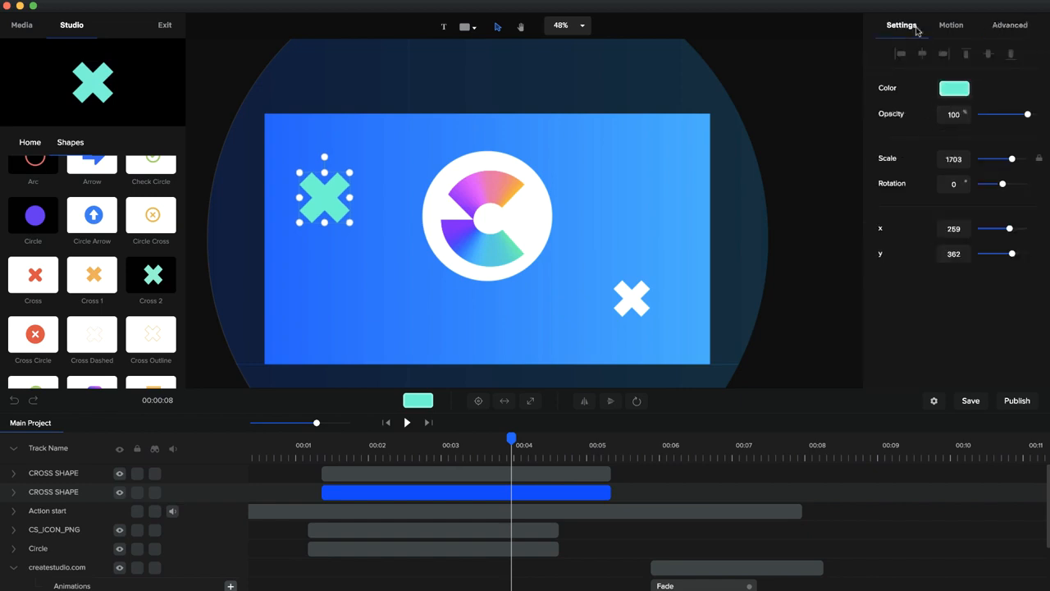
pyautogui.click(961, 90)
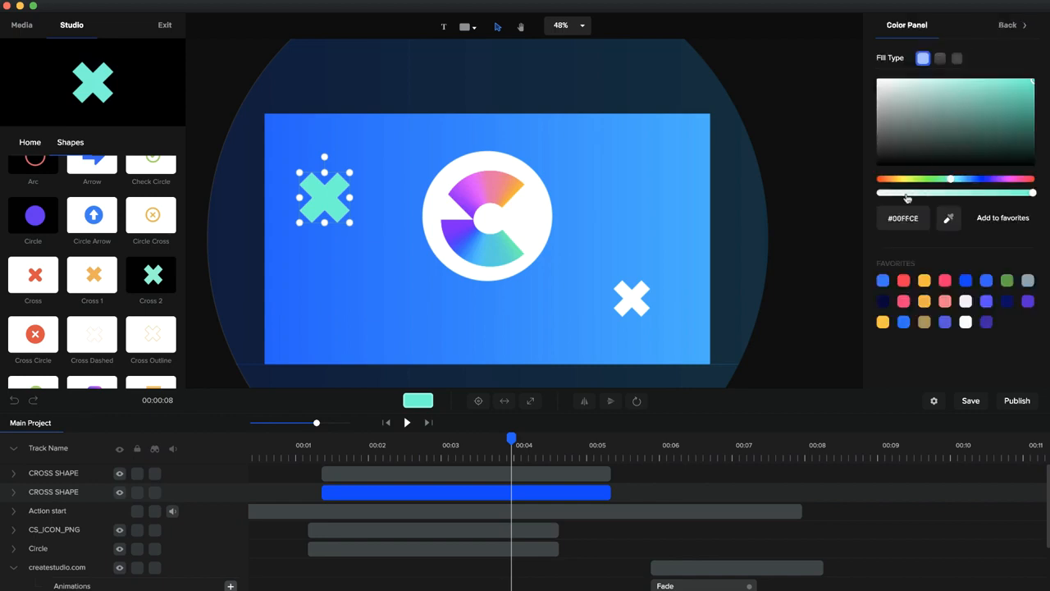
pyautogui.moveTo(906, 197); pyautogui.dragTo(879, 196)
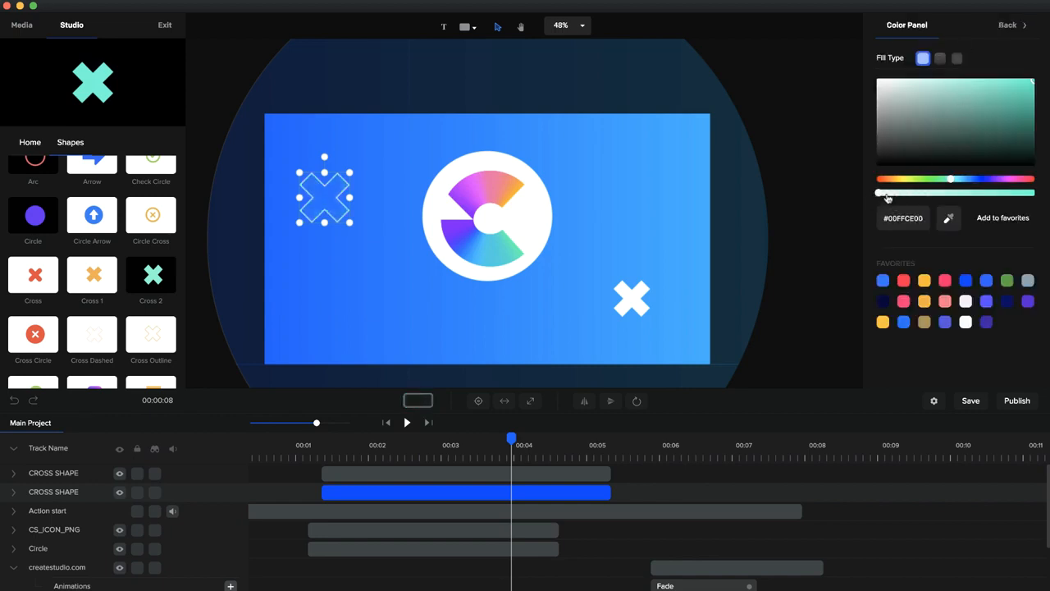
pyautogui.click(1022, 28)
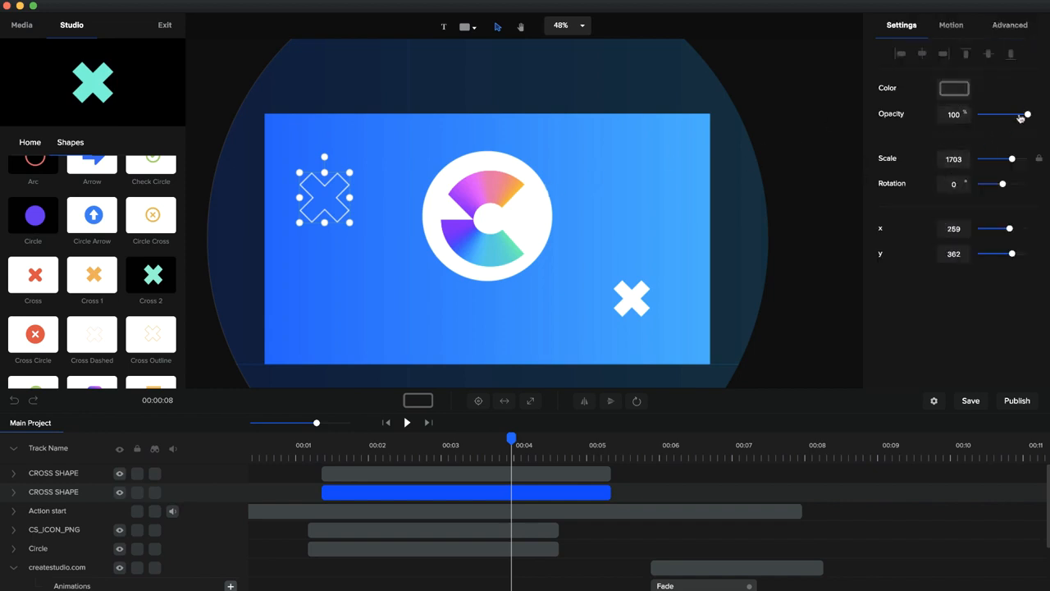
pyautogui.moveTo(1027, 115); pyautogui.dragTo(1047, 137)
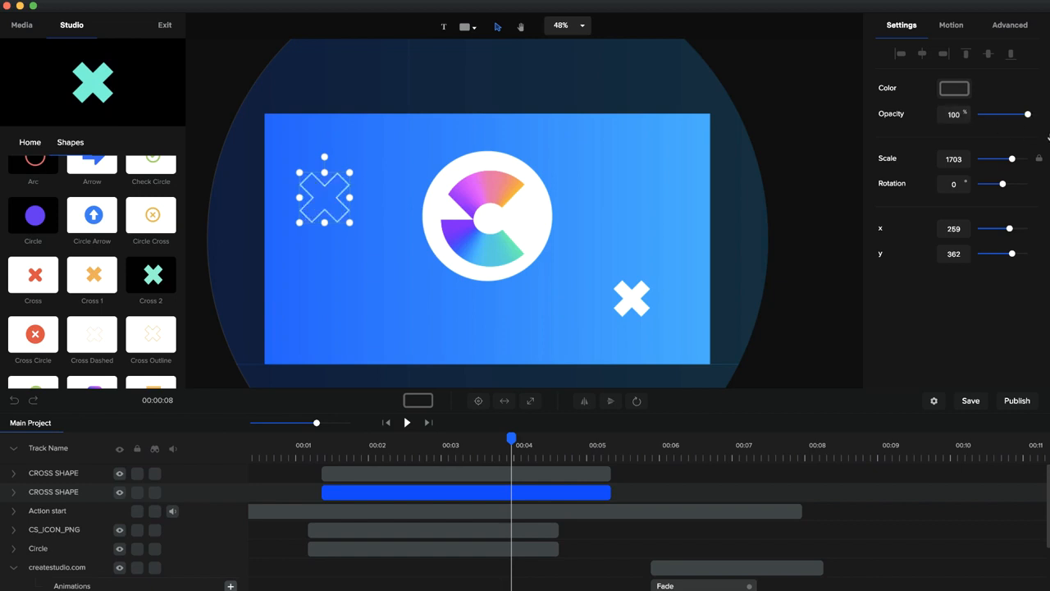
pyautogui.click(959, 93)
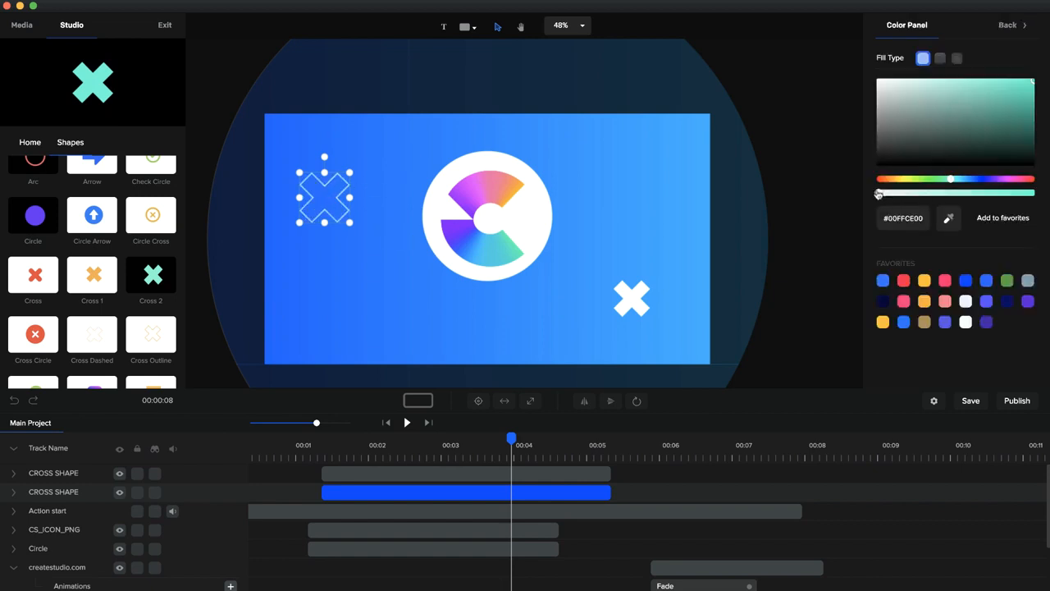
pyautogui.click(1009, 25)
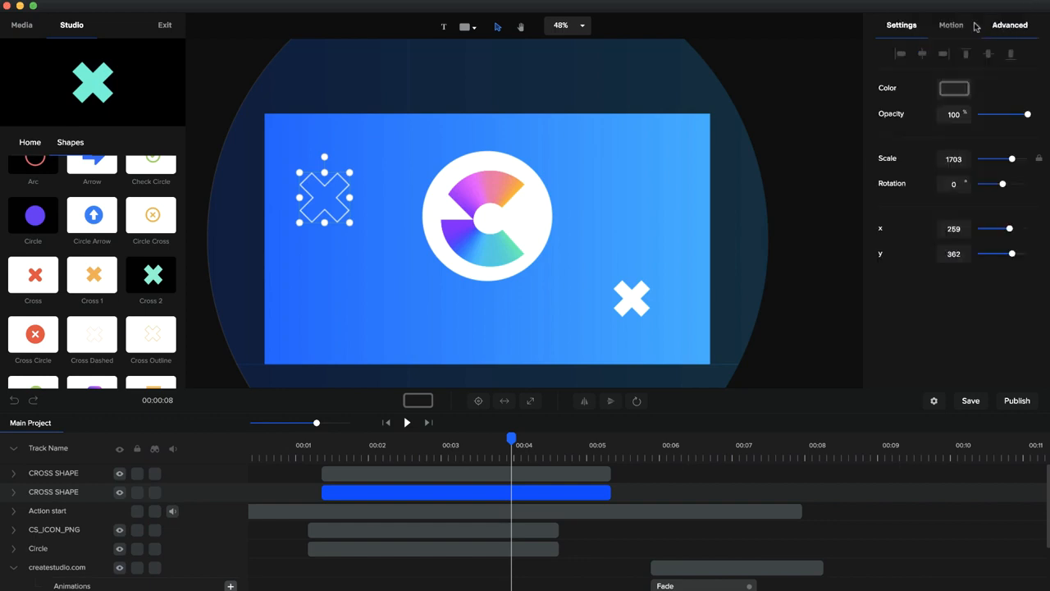
# Step: Add a Circle shape, shrink it to scale 17 and place it near the canvas's lower-left area at about x 320, y 877
pyautogui.moveTo(26, 227)
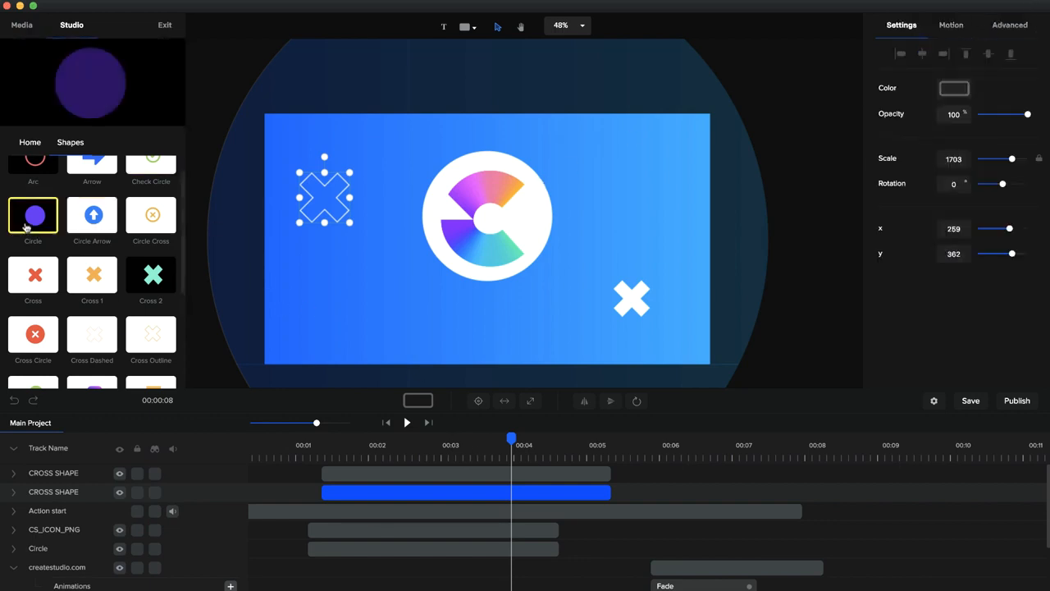
pyautogui.moveTo(26, 228); pyautogui.dragTo(330, 304)
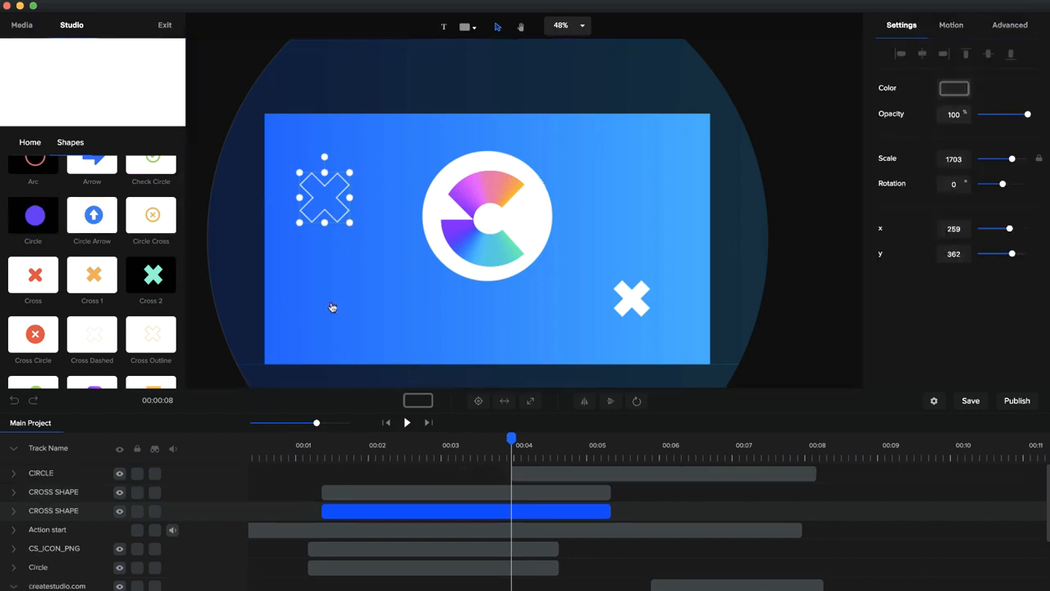
pyautogui.moveTo(553, 474); pyautogui.dragTo(389, 474)
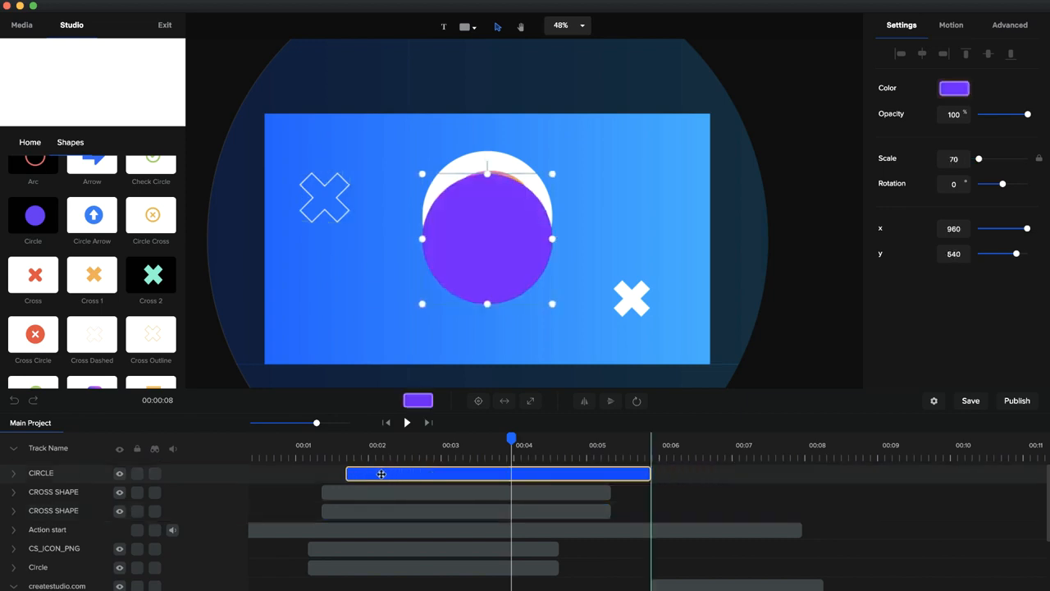
pyautogui.moveTo(416, 283); pyautogui.dragTo(325, 314)
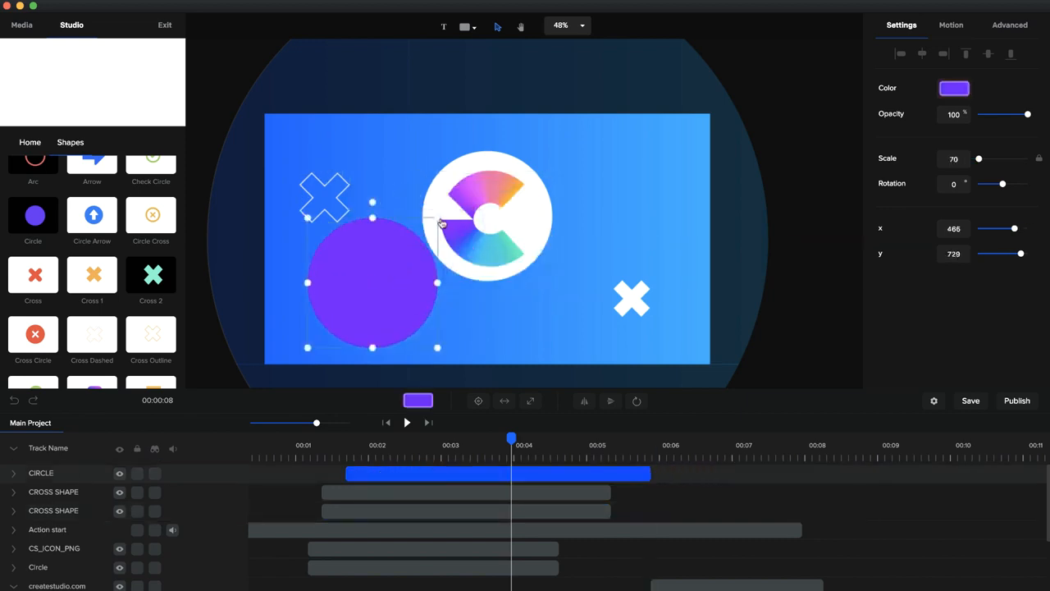
pyautogui.moveTo(439, 219); pyautogui.dragTo(343, 321)
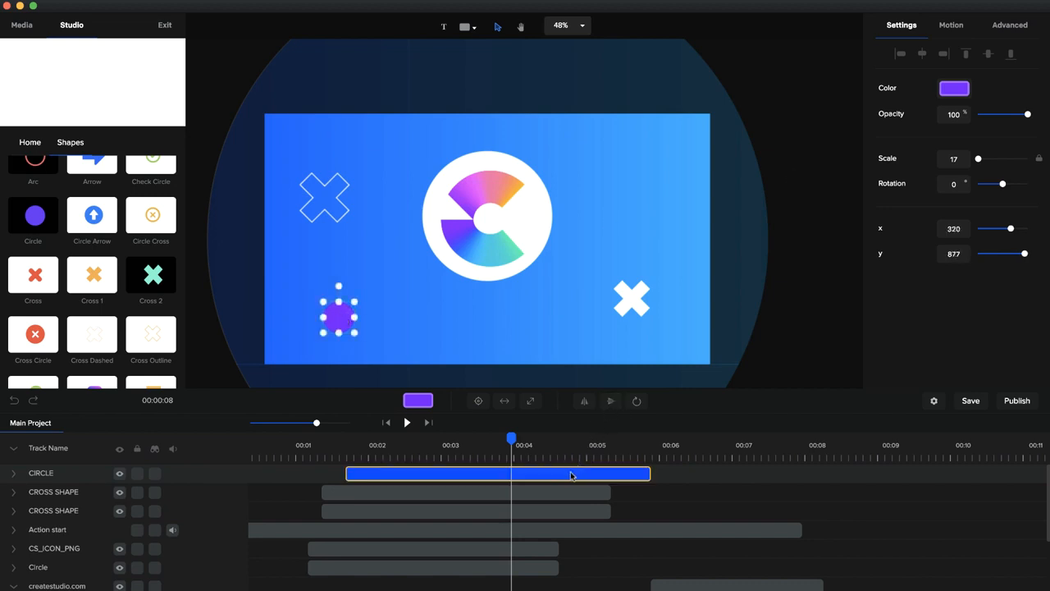
# Step: Align the small circle's track with the two cross tracks, running from about 1.3 to 5.2 seconds
pyautogui.moveTo(572, 474); pyautogui.dragTo(522, 479)
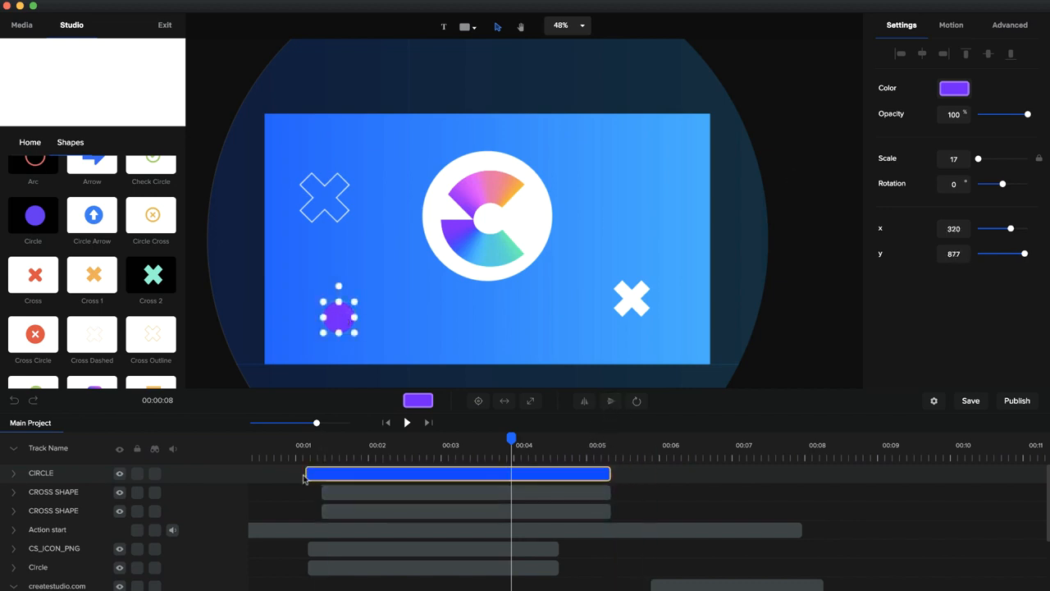
pyautogui.moveTo(307, 473)
pyautogui.mouseDown()
pyautogui.moveTo(331, 472)
pyautogui.moveTo(321, 471)
pyautogui.mouseUp()
pyautogui.click(358, 316)
pyautogui.click(358, 316)
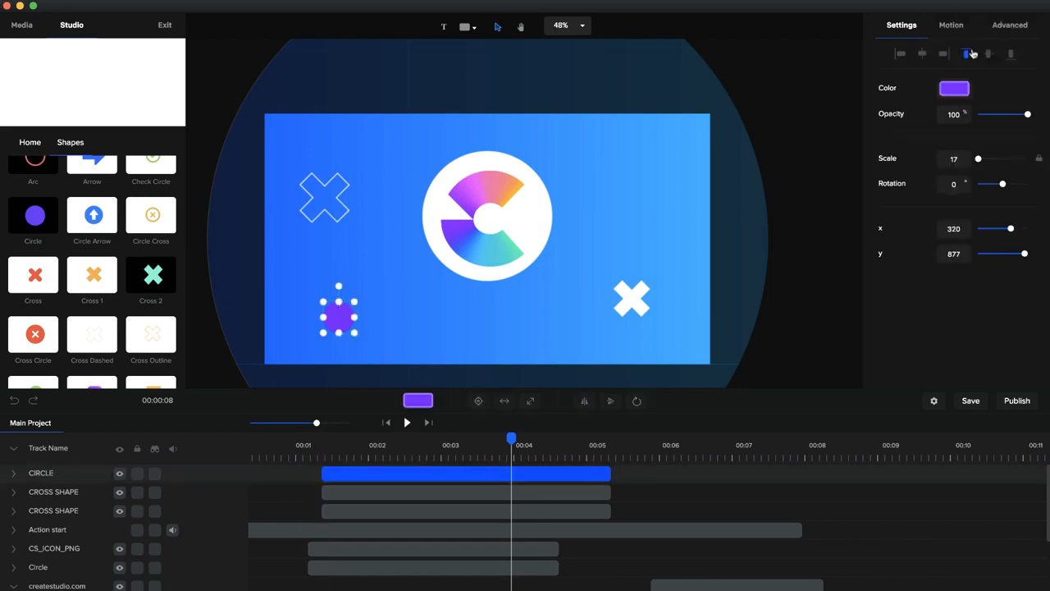
# Step: Colour the small purple circle white (#FFFFFF) and duplicate it
pyautogui.click(946, 91)
pyautogui.click(877, 80)
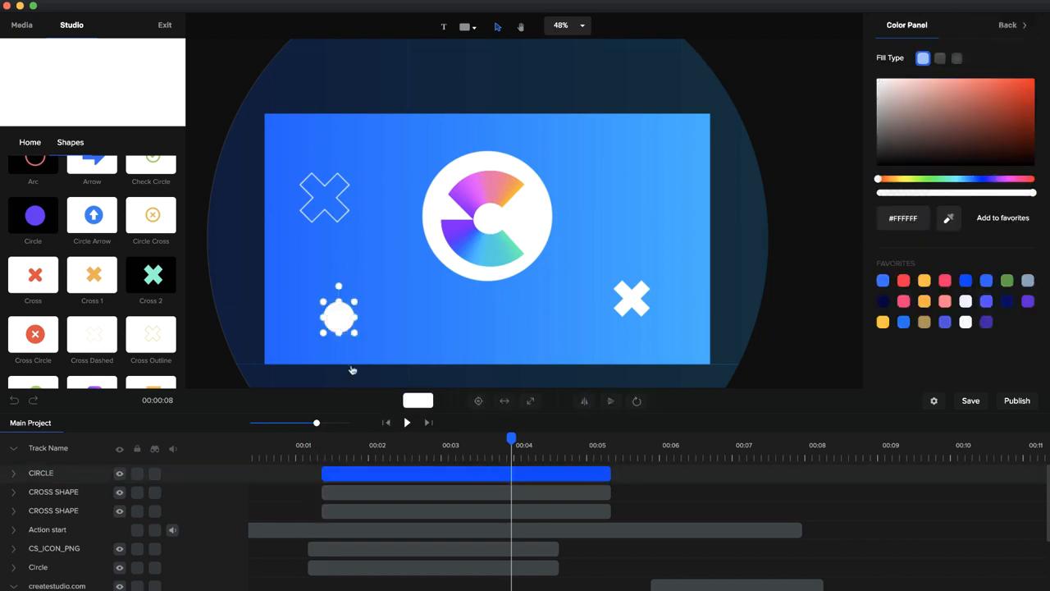
pyautogui.press('super+d')
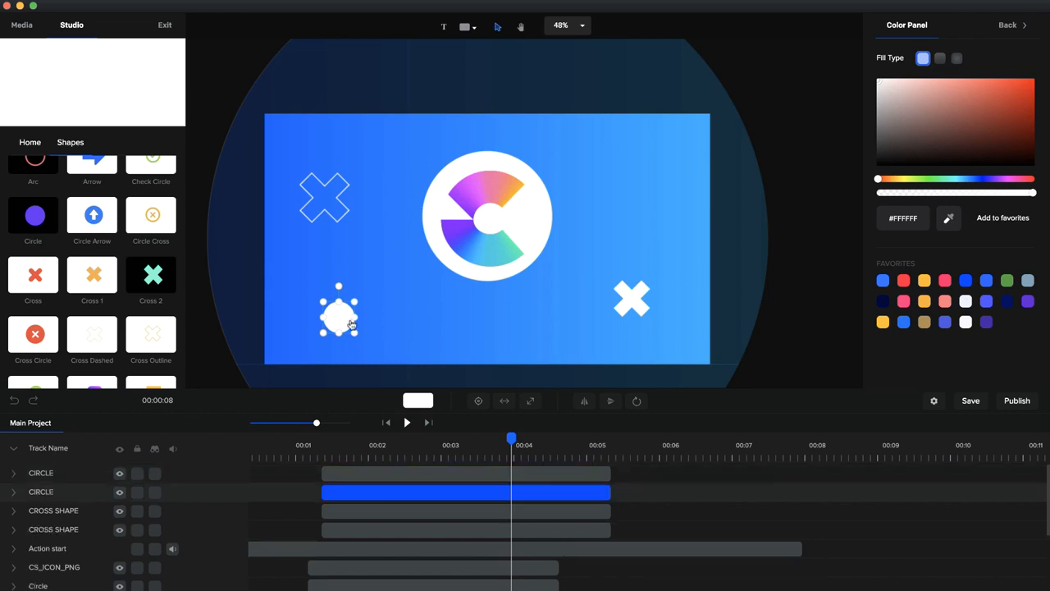
# Step: Place the duplicated white circle in the canvas's upper-right area and make its fill fully transparent (#FFFFFF00)
pyautogui.moveTo(340, 322); pyautogui.dragTo(628, 155)
pyautogui.click(954, 87)
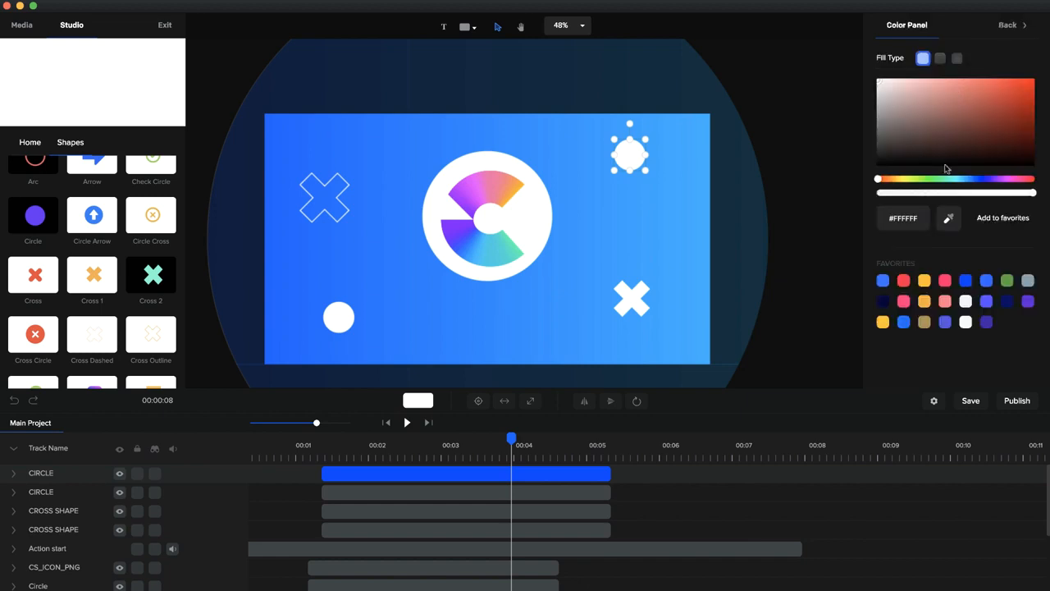
pyautogui.click(919, 192)
pyautogui.moveTo(858, 199); pyautogui.dragTo(823, 203)
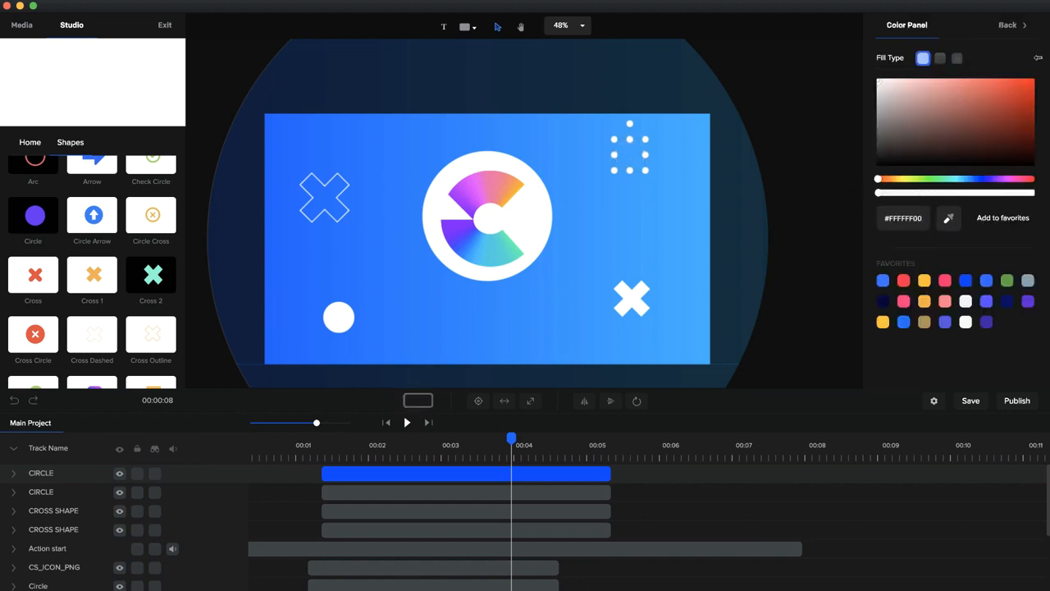
# Step: Give the transparent circle a border width of 6 and shrink it slightly on the canvas
pyautogui.click(1008, 24)
pyautogui.click(1010, 25)
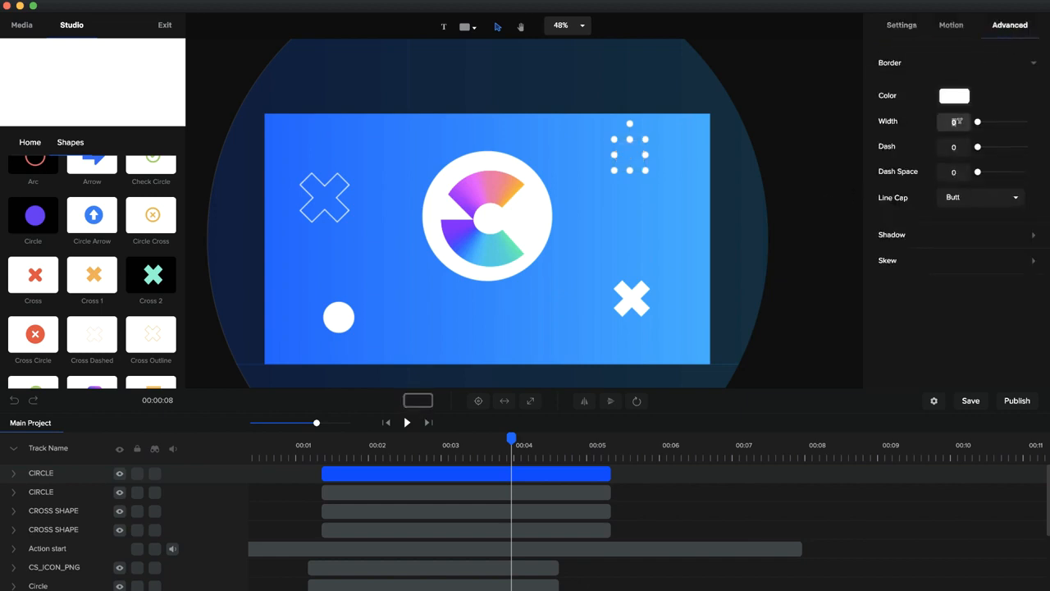
pyautogui.write('3')
pyautogui.press('Return')
pyautogui.press('Return')
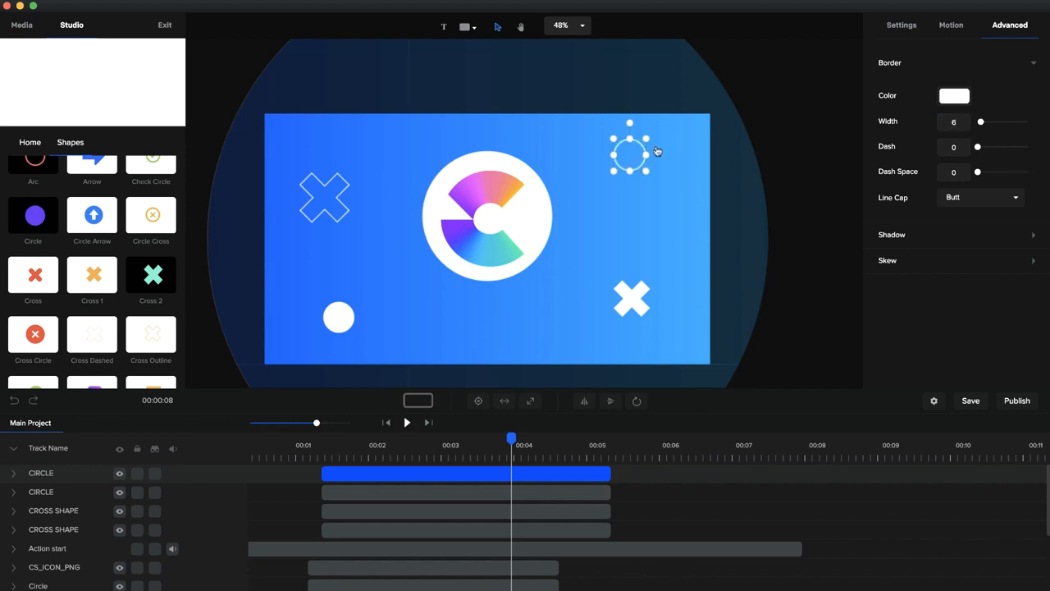
pyautogui.moveTo(645, 137); pyautogui.dragTo(636, 150)
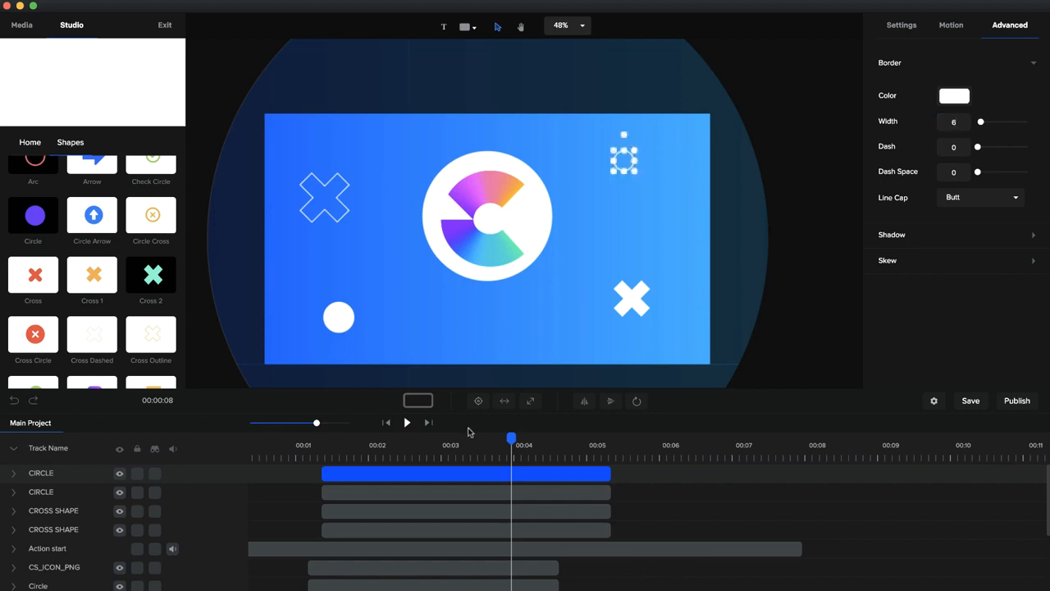
# Step: Stagger the shape tracks' starts: outlined cross at about 1.3 s, outlined circle at about 1.5 s, solid white circle at about 1.6 s
pyautogui.click(319, 452)
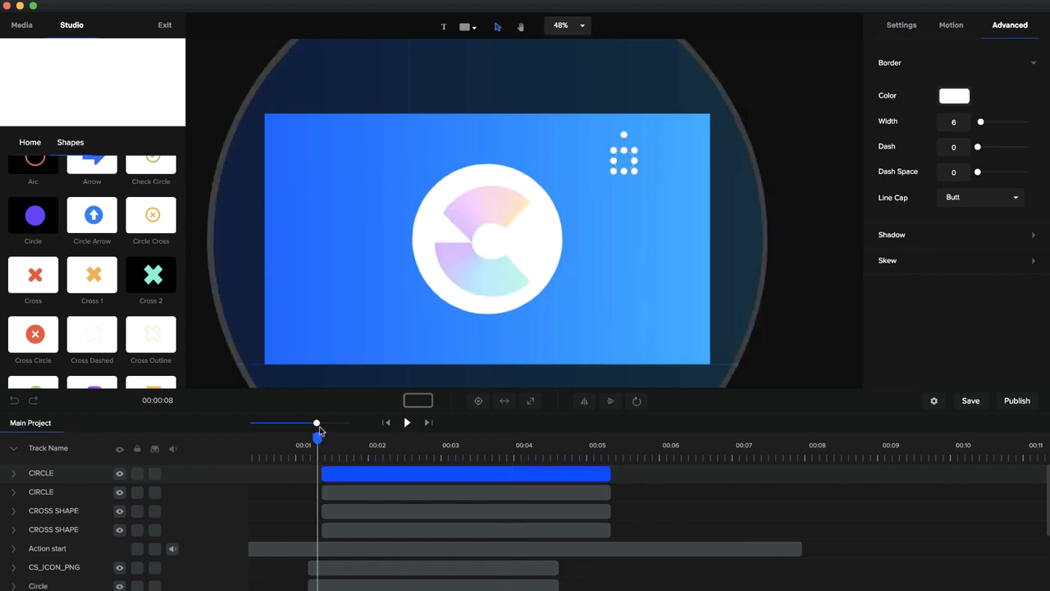
pyautogui.moveTo(316, 422); pyautogui.dragTo(351, 422)
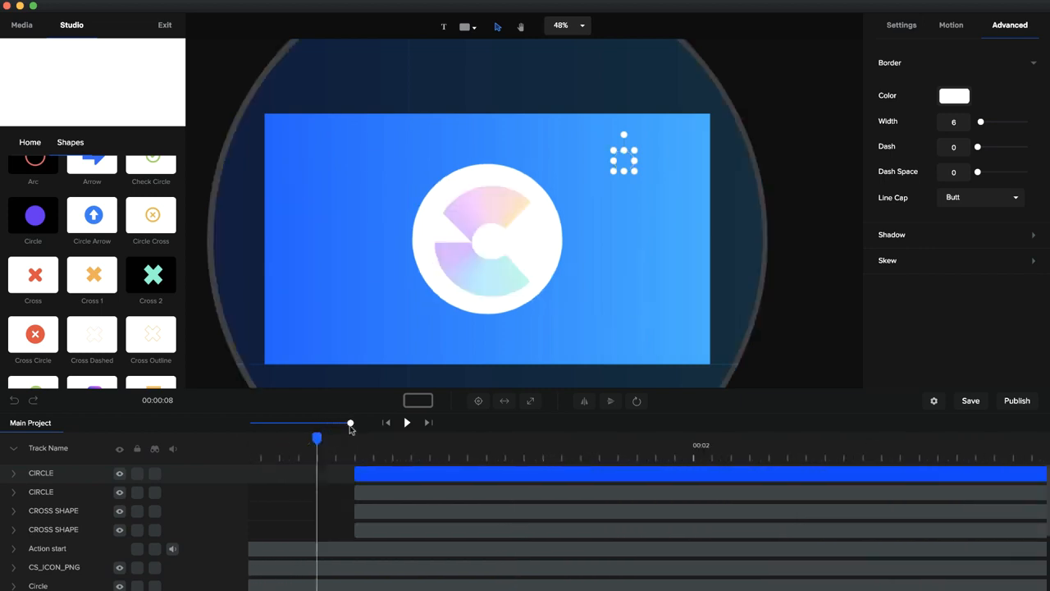
pyautogui.click(357, 530)
pyautogui.moveTo(358, 531); pyautogui.dragTo(317, 531)
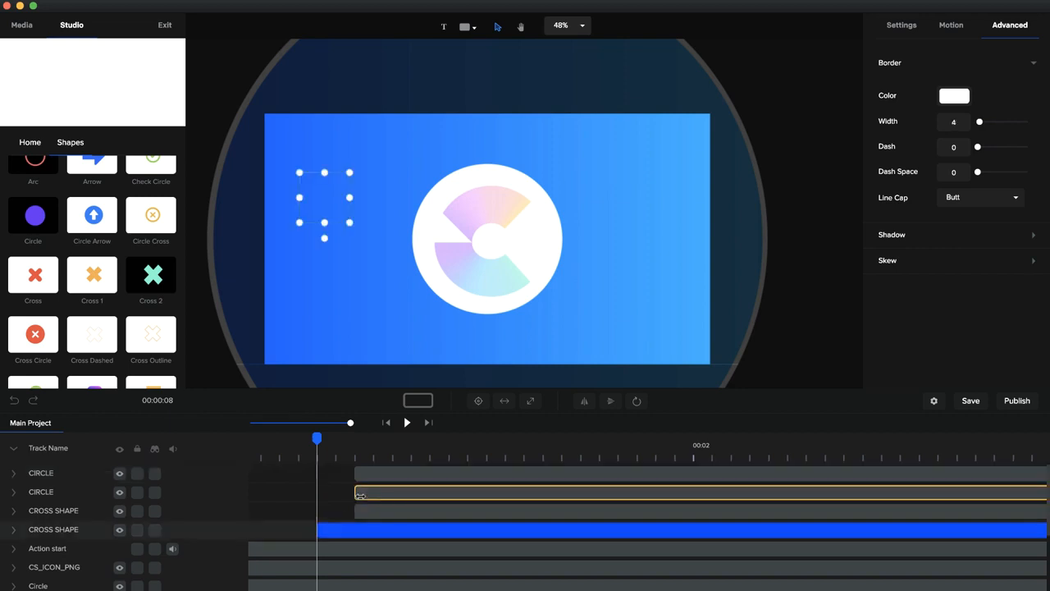
pyautogui.moveTo(357, 492); pyautogui.dragTo(467, 492)
pyautogui.click(370, 475)
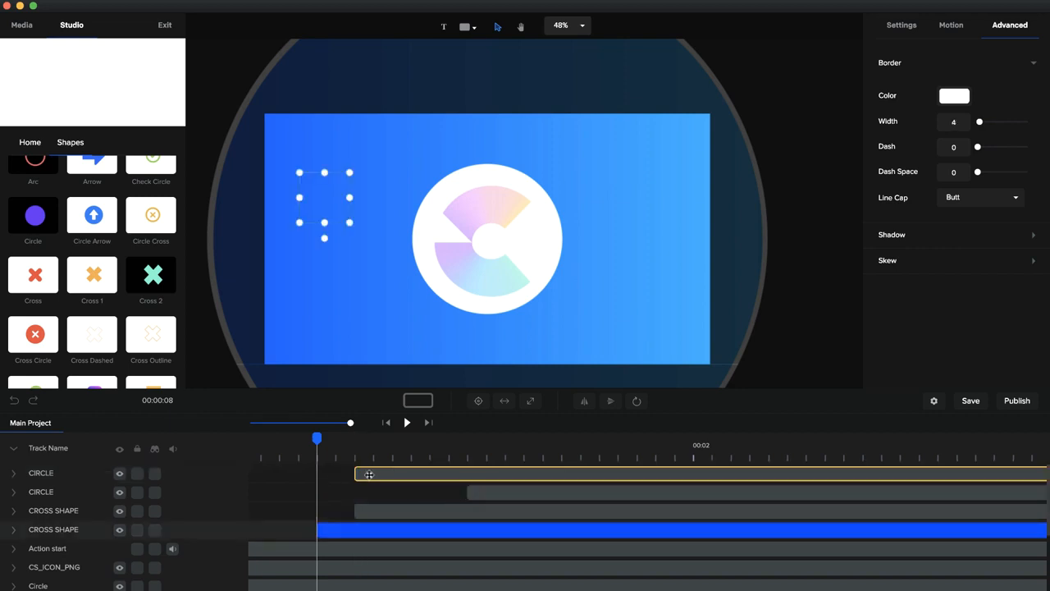
pyautogui.moveTo(356, 473); pyautogui.dragTo(411, 474)
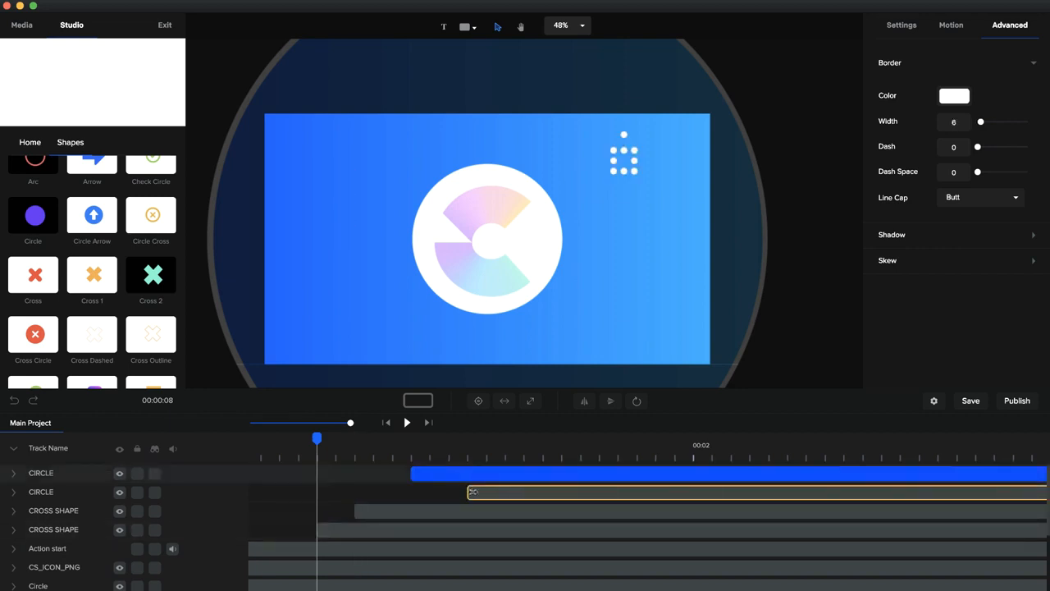
pyautogui.moveTo(497, 493); pyautogui.dragTo(516, 493)
# Step: Play back the intro to check the staggered shapes, and look over the full set of timeline tracks
pyautogui.click(407, 422)
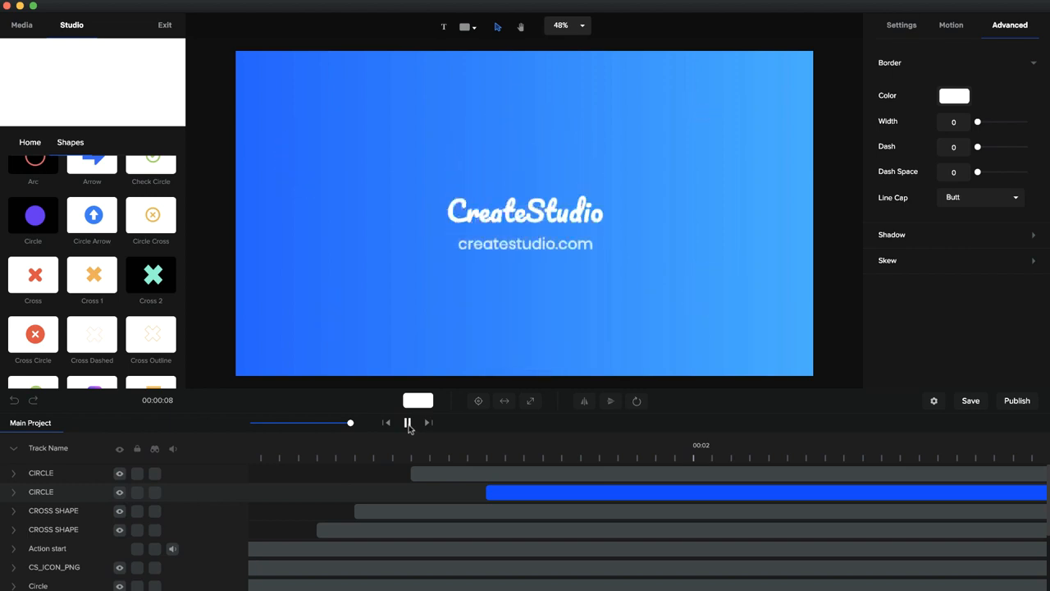
pyautogui.click(408, 422)
pyautogui.moveTo(350, 423); pyautogui.dragTo(320, 423)
pyautogui.scroll(-5, 500, 513)
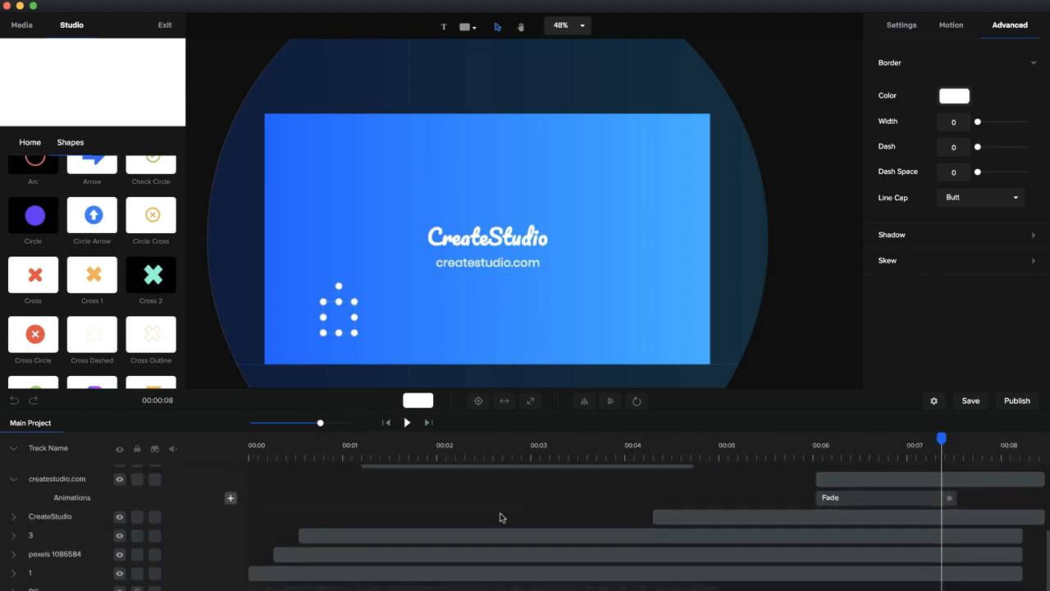
pyautogui.scroll(2, 501, 516)
pyautogui.scroll(3, 501, 517)
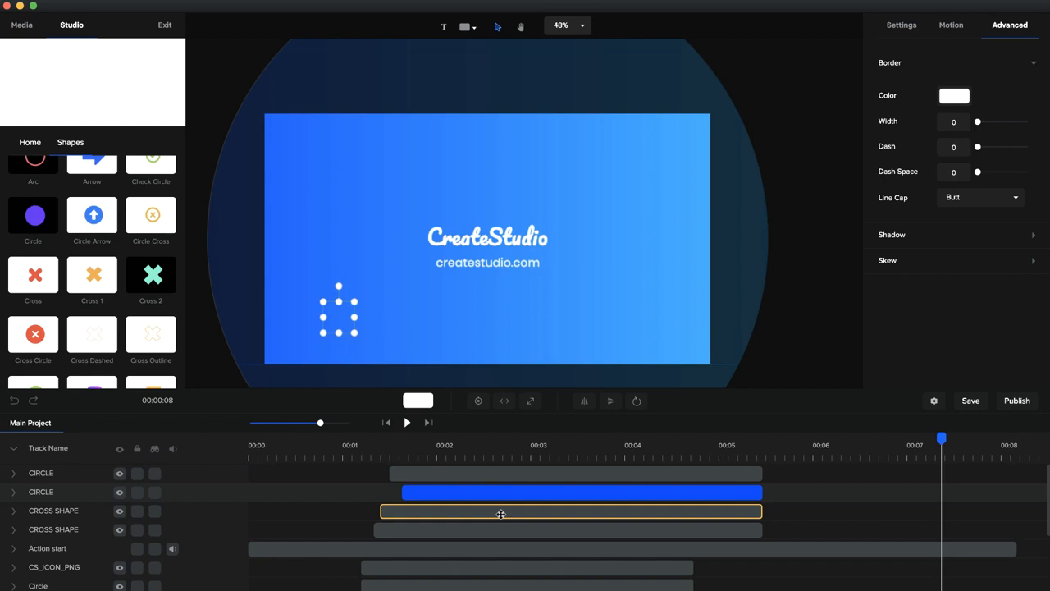
# Step: Examine the composition at about 0.9 s with the jellyfish image track selected, and again at about 4.8 s
pyautogui.moveTo(348, 443); pyautogui.dragTo(328, 465)
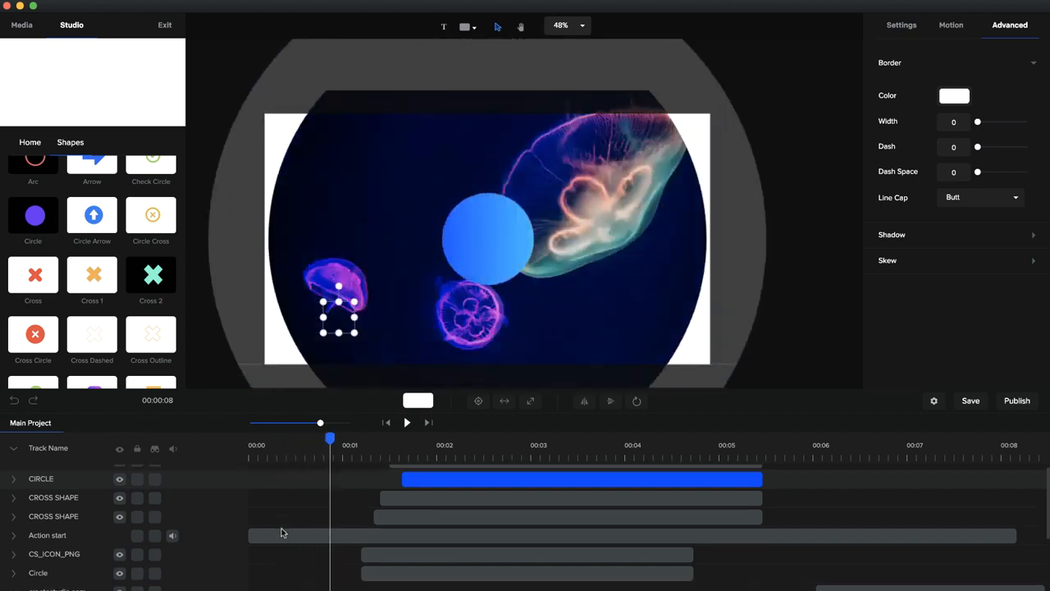
pyautogui.scroll(-5, 281, 530)
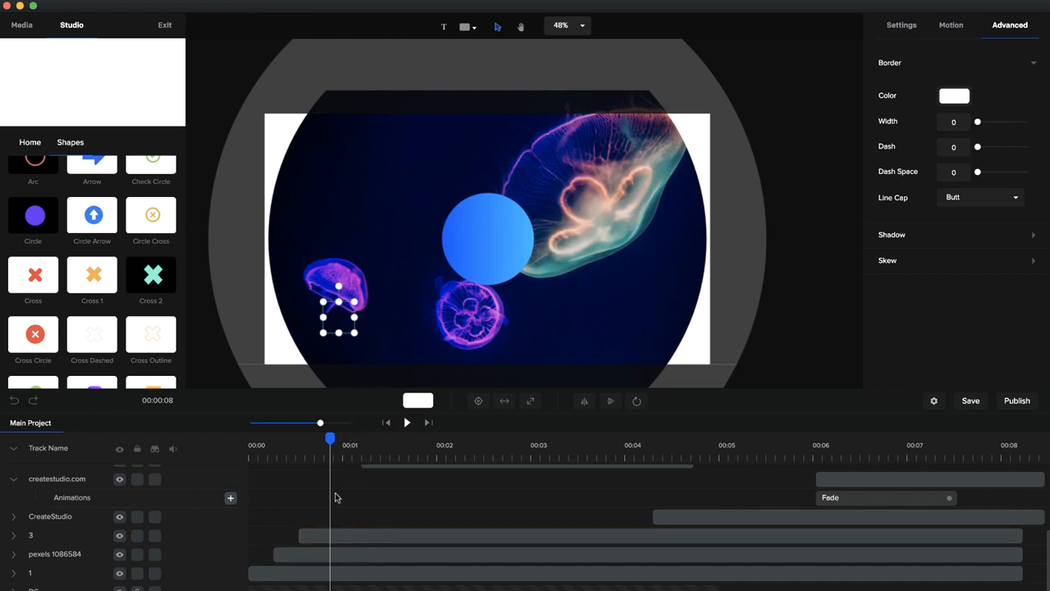
pyautogui.click(308, 554)
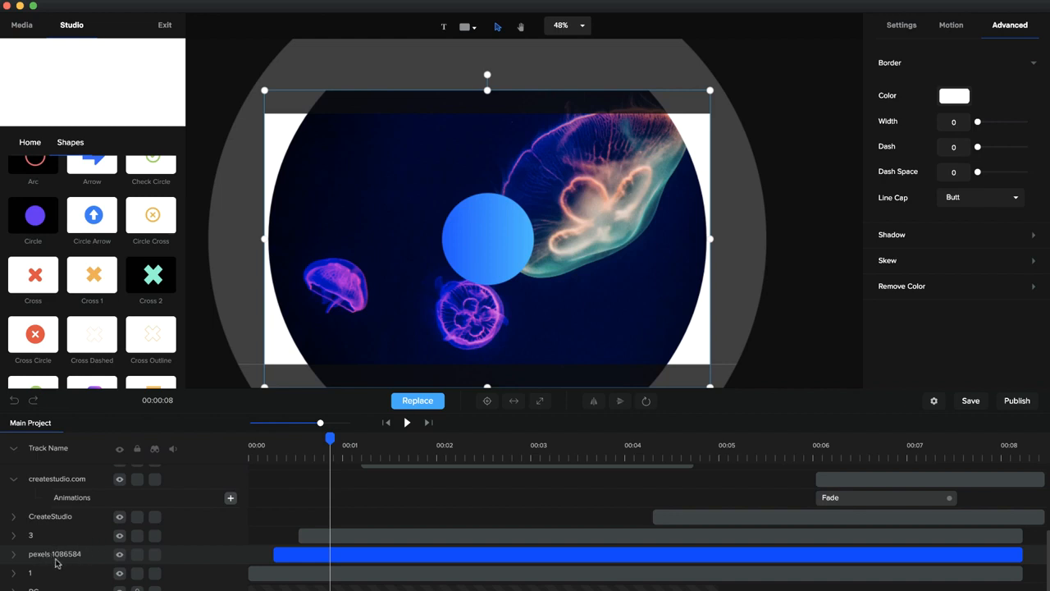
pyautogui.scroll(2, 293, 559)
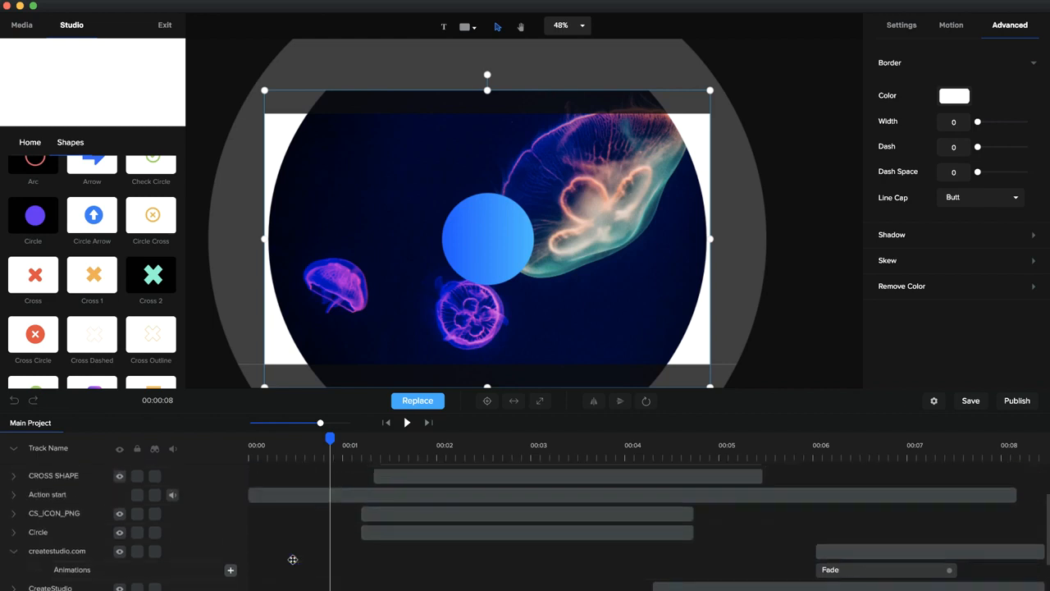
pyautogui.scroll(1, 292, 559)
pyautogui.moveTo(328, 436); pyautogui.dragTo(694, 452)
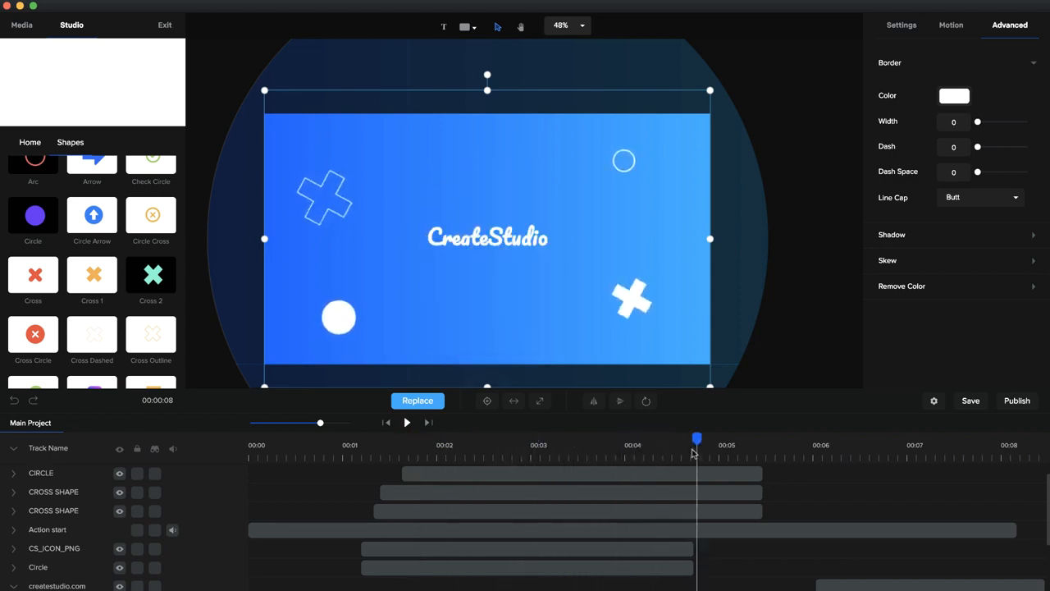